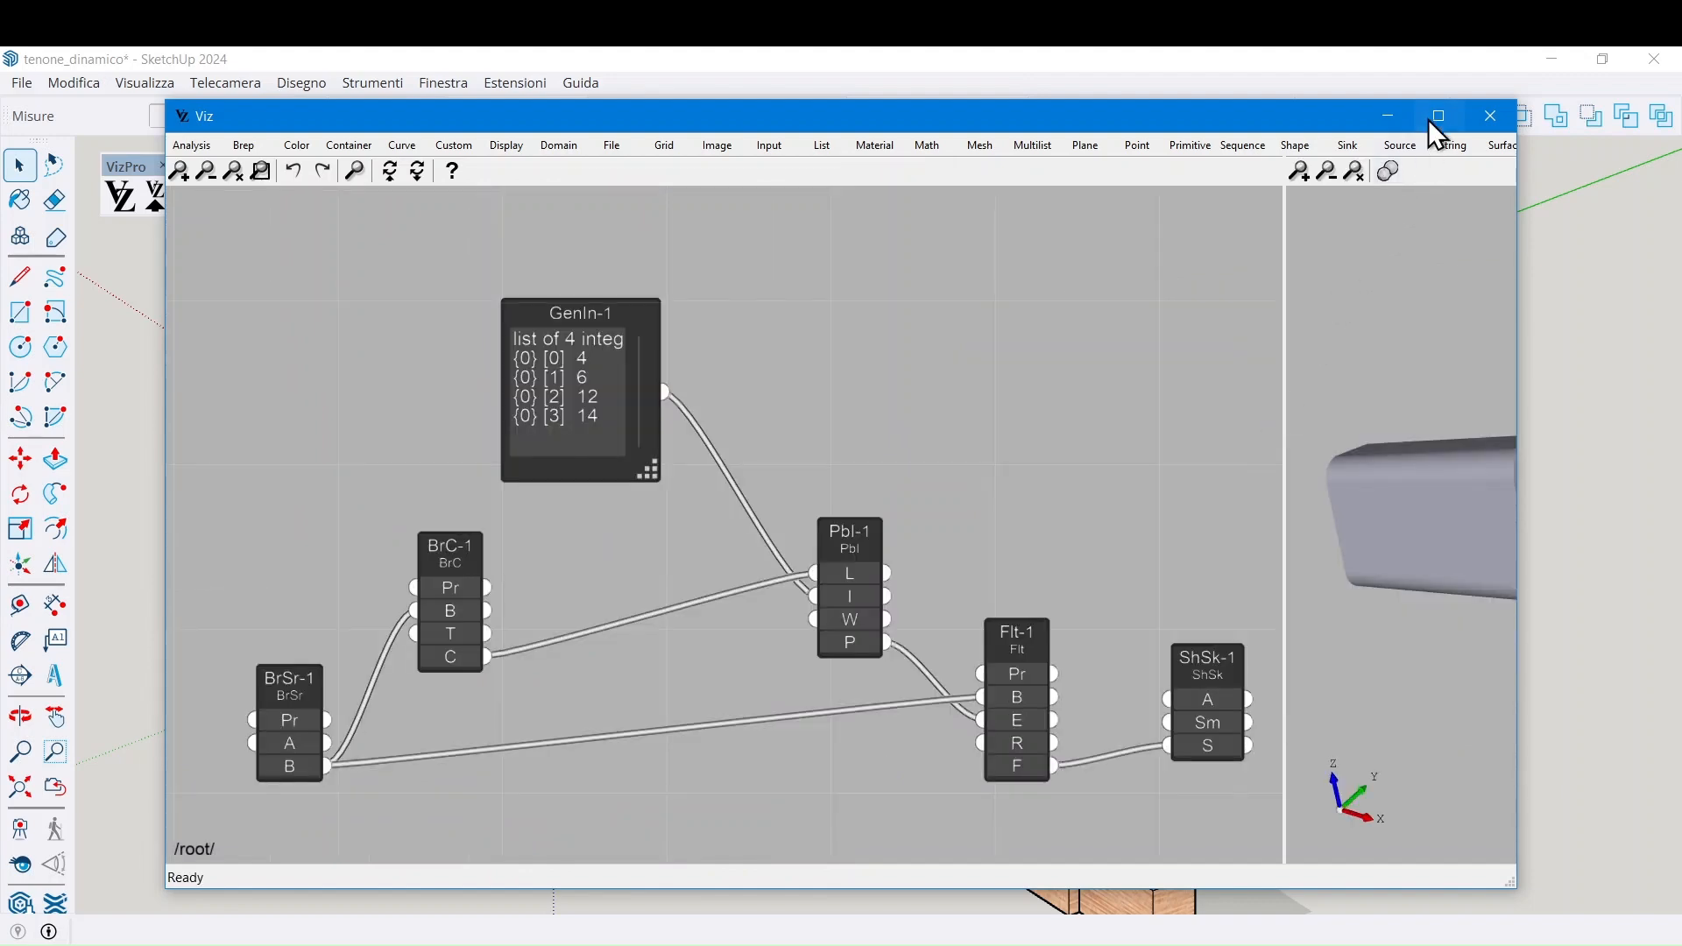
Maximize the Viz editor, zoom out, and box-select all six nodes from GenIn-1 to ShSk
left_click(1437, 117)
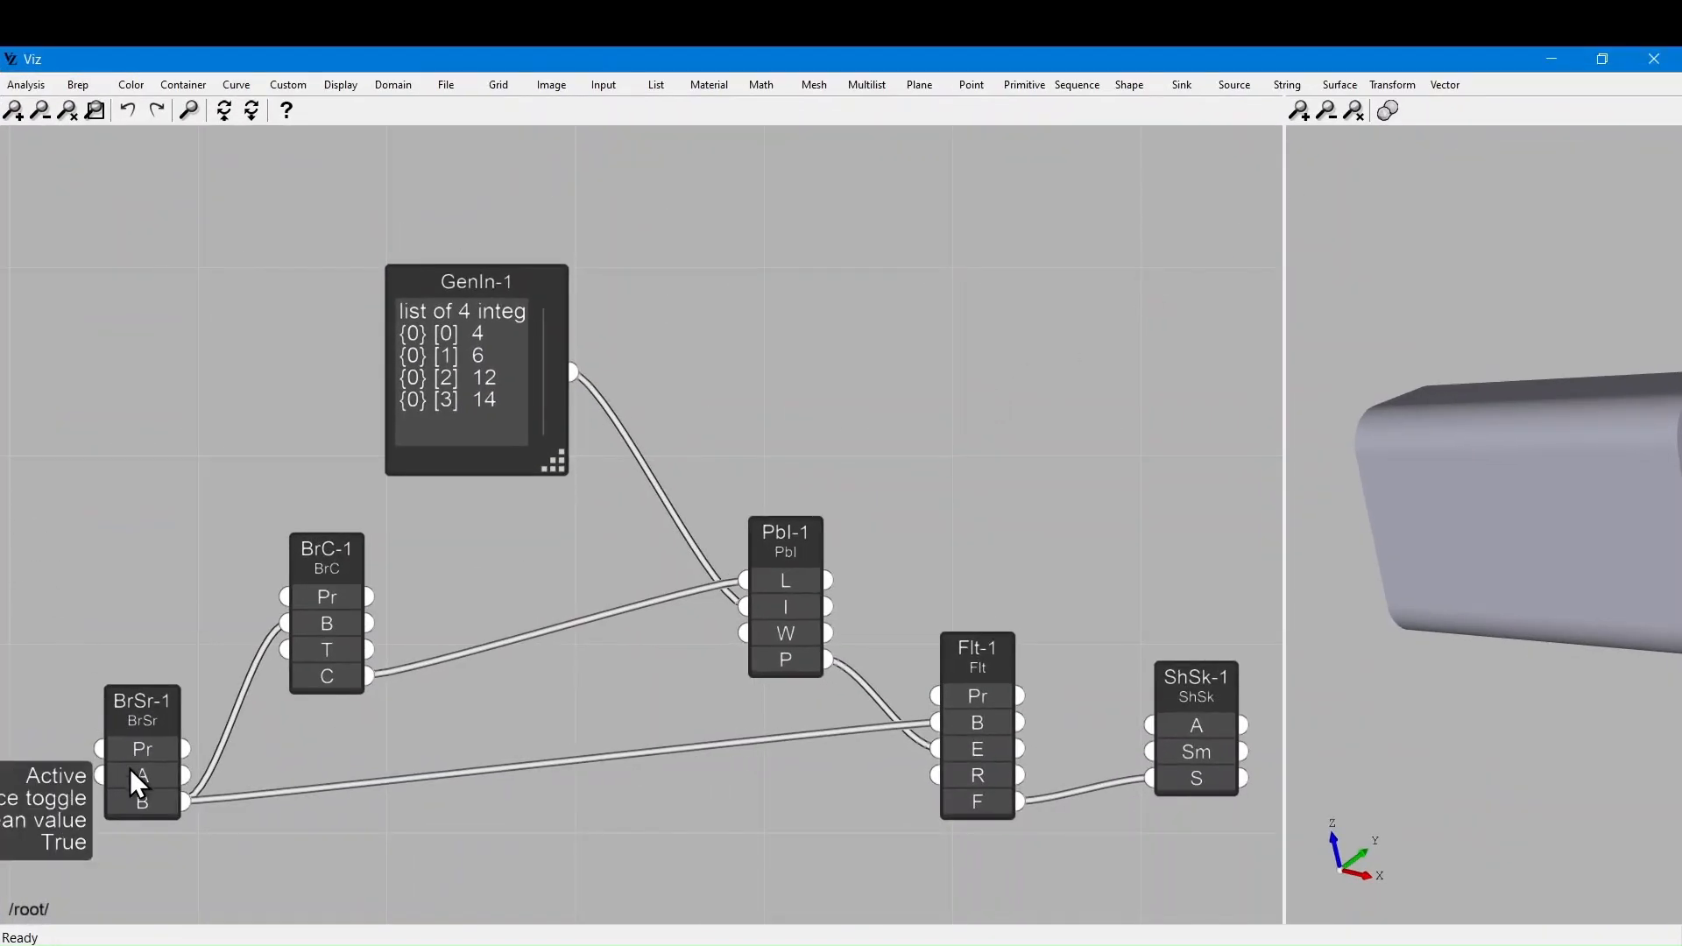
scroll(205, 618, "down", 1)
left_click_drag(1115, 891, 24, 280)
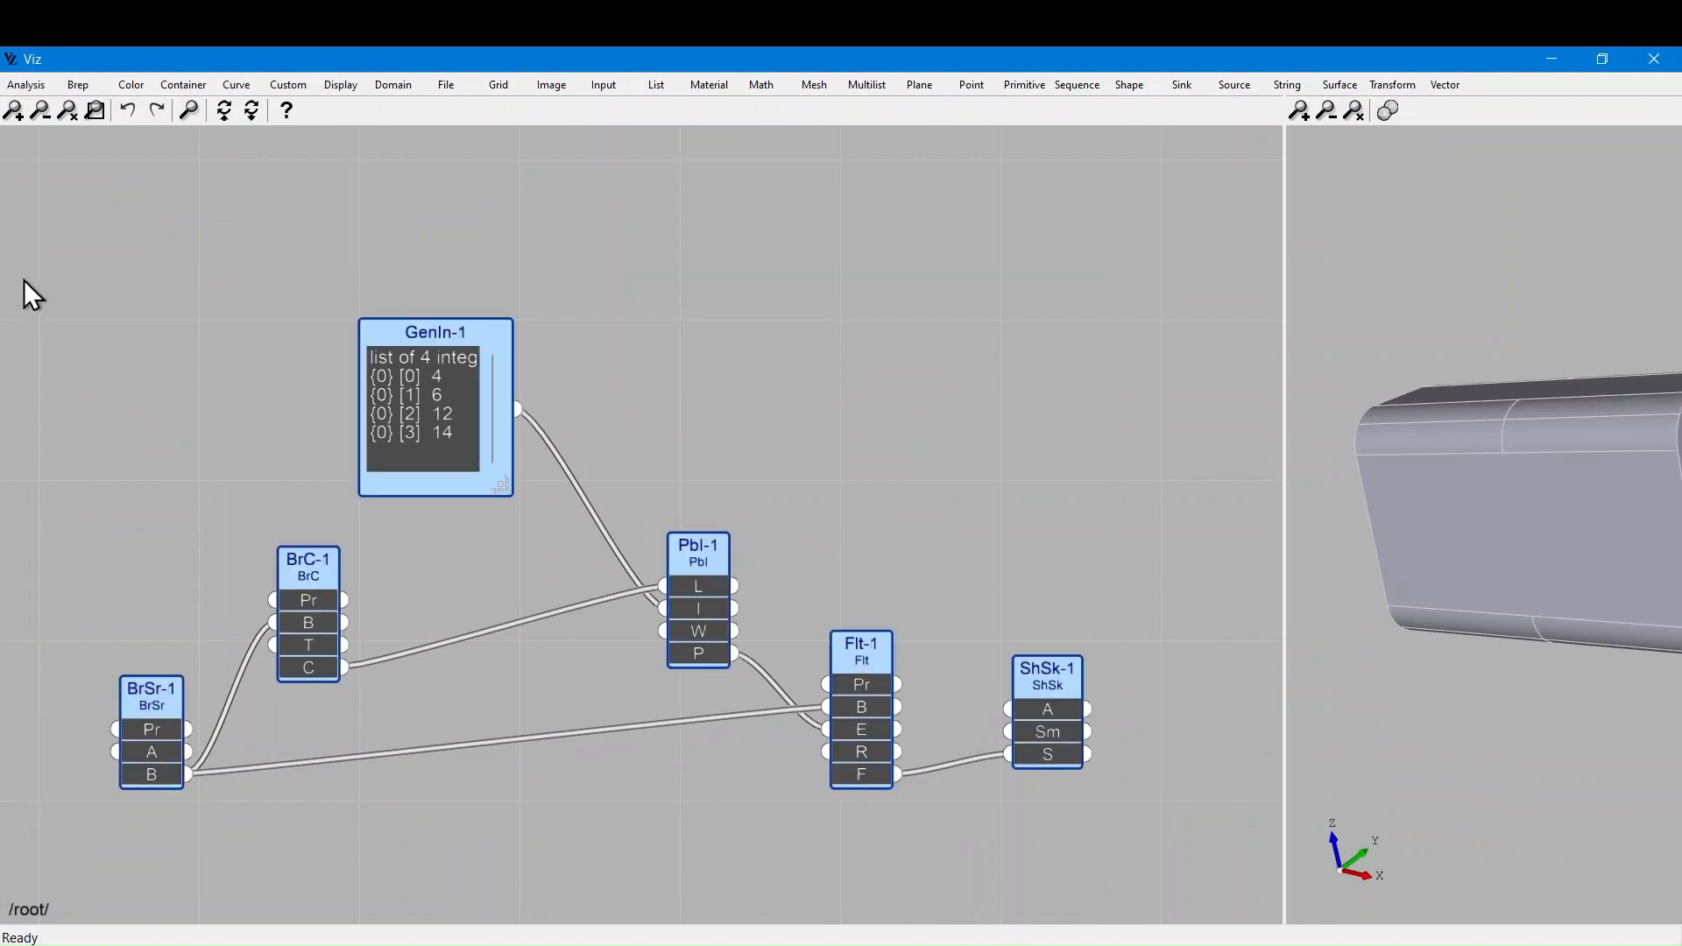
Delete the old graph and add a Brep Source node, BrSr-1, placed on the left
key("Delete")
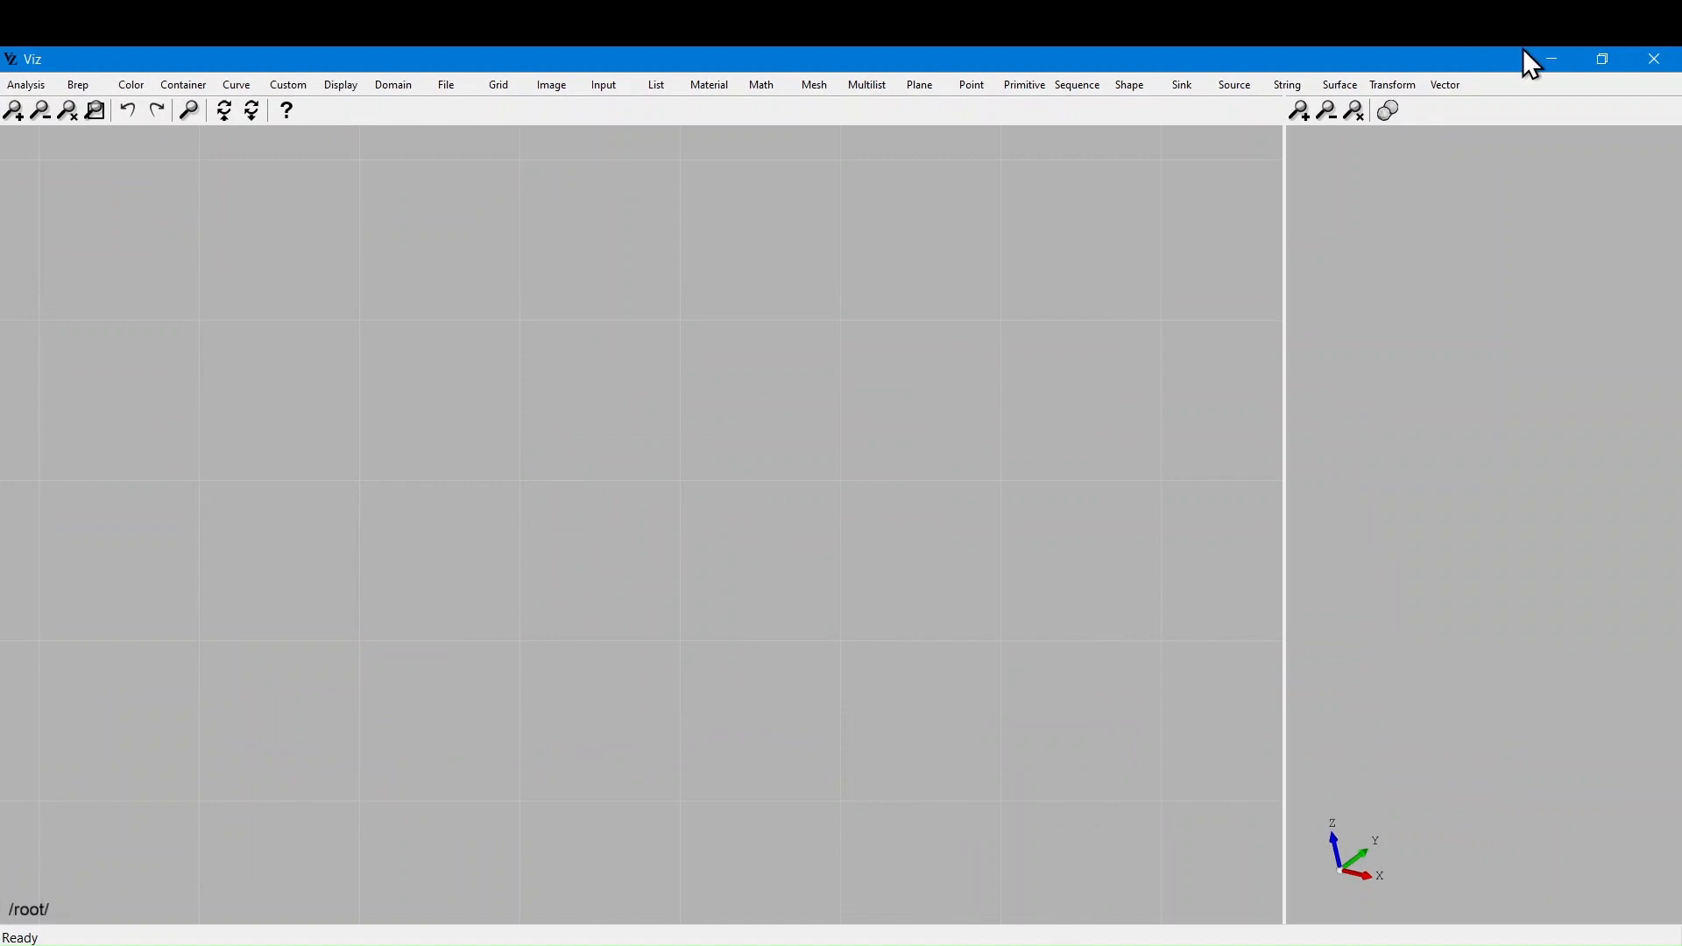
left_click(1400, 92)
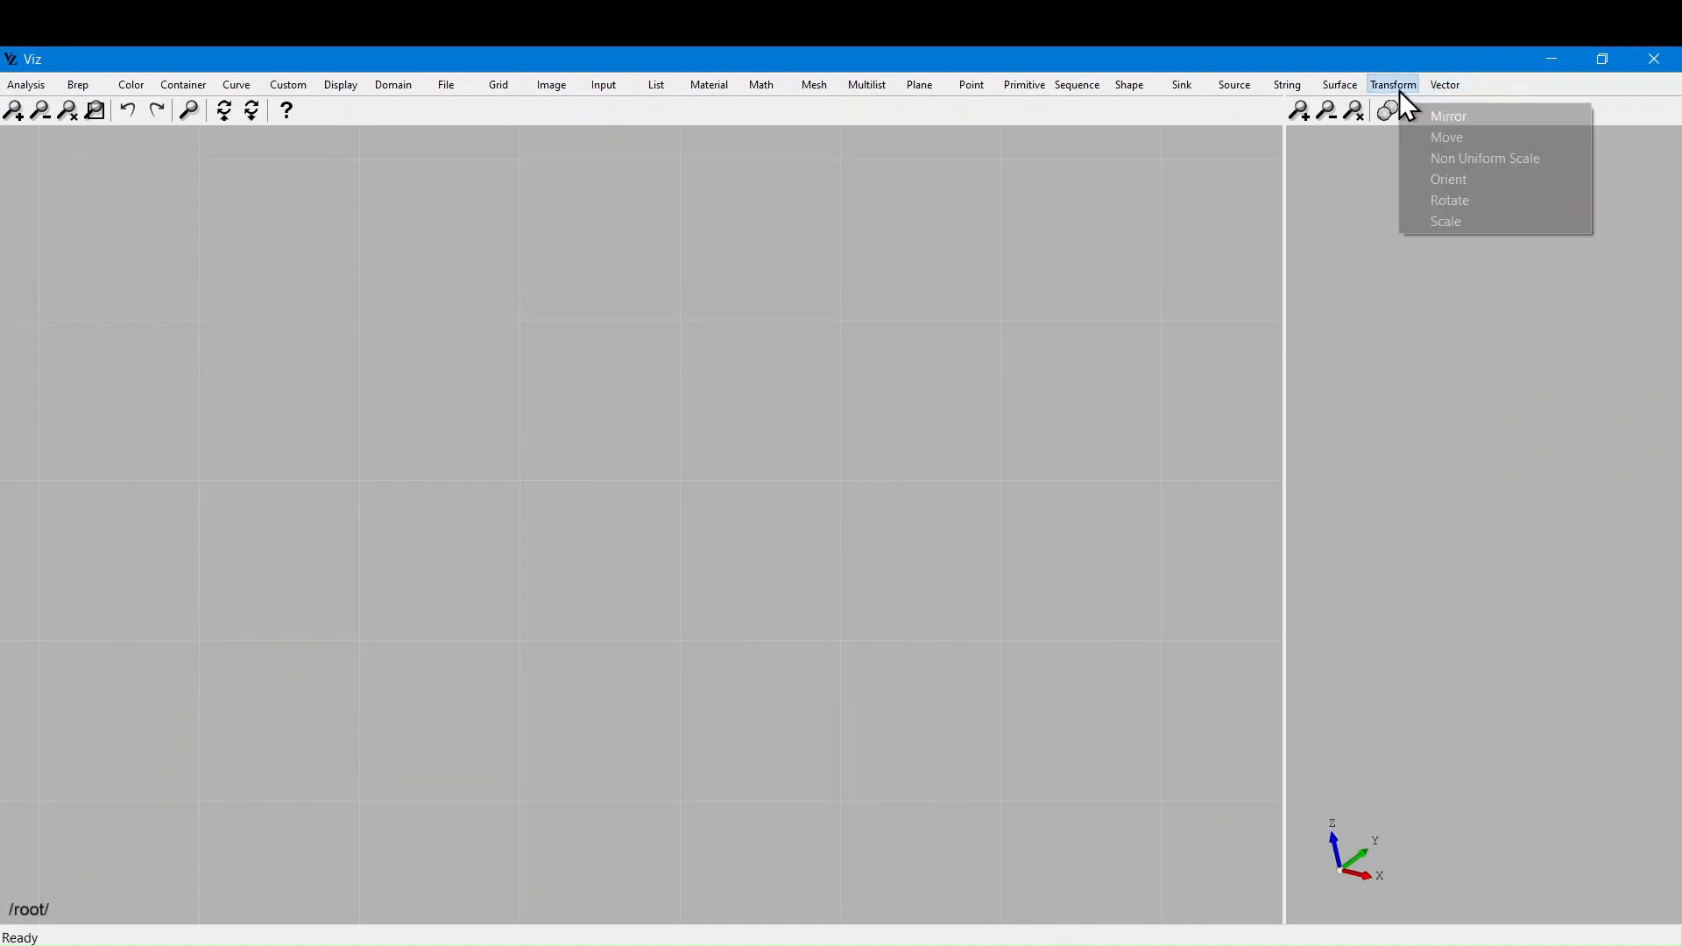
left_click(991, 225)
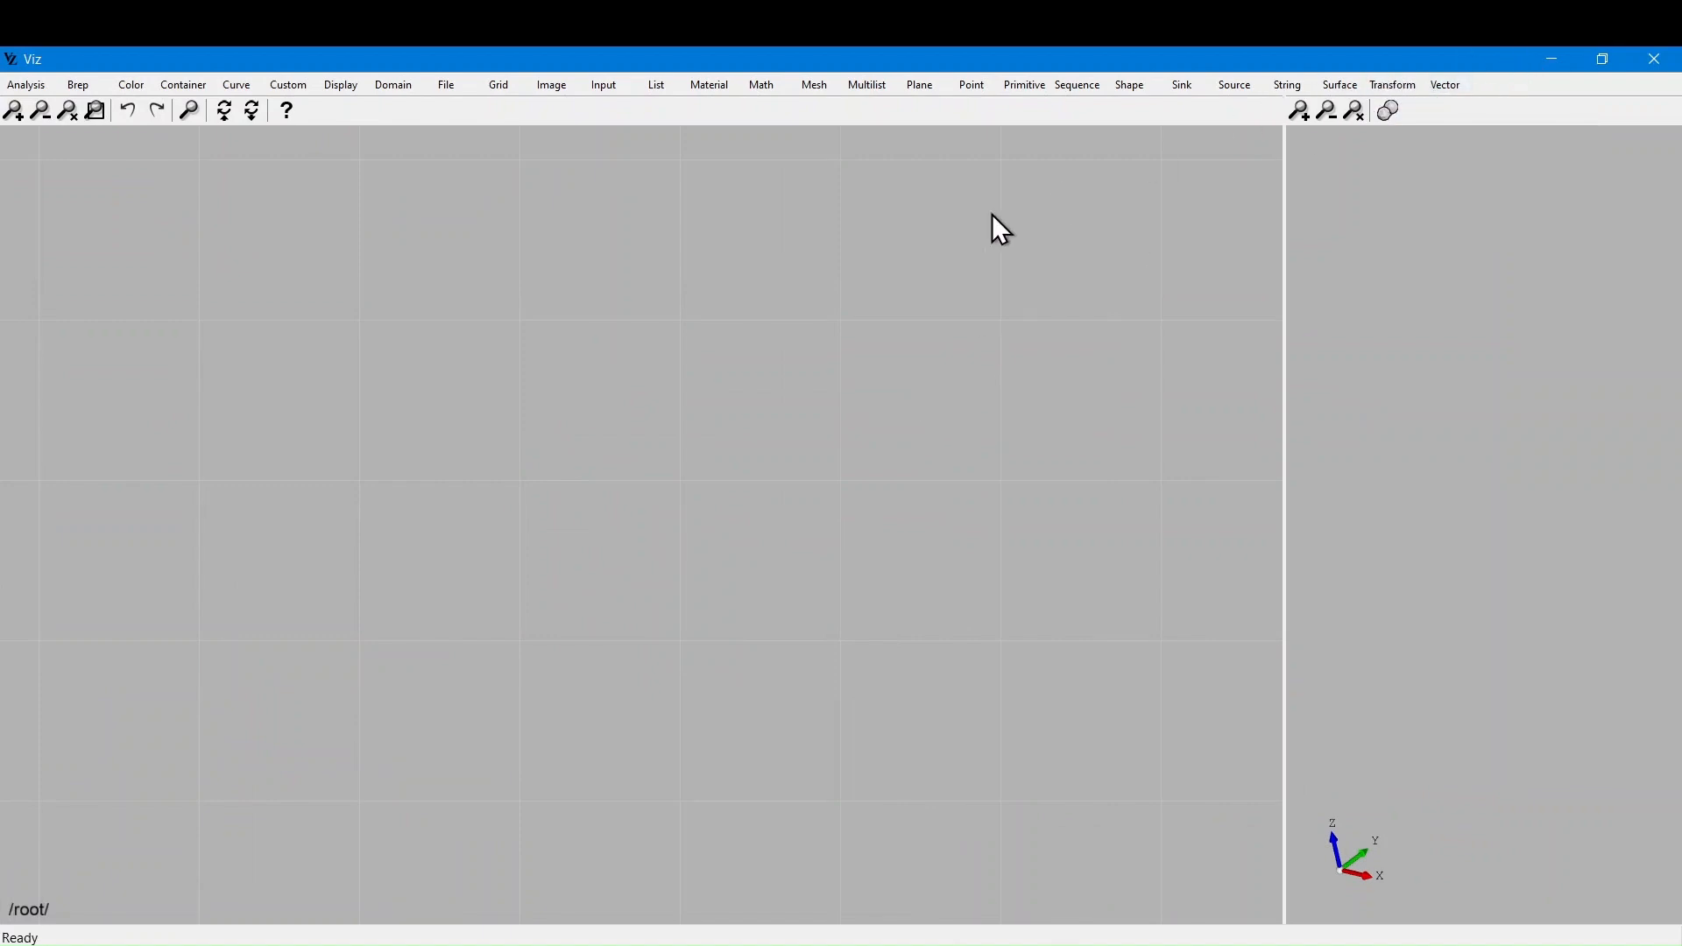
left_click(1242, 87)
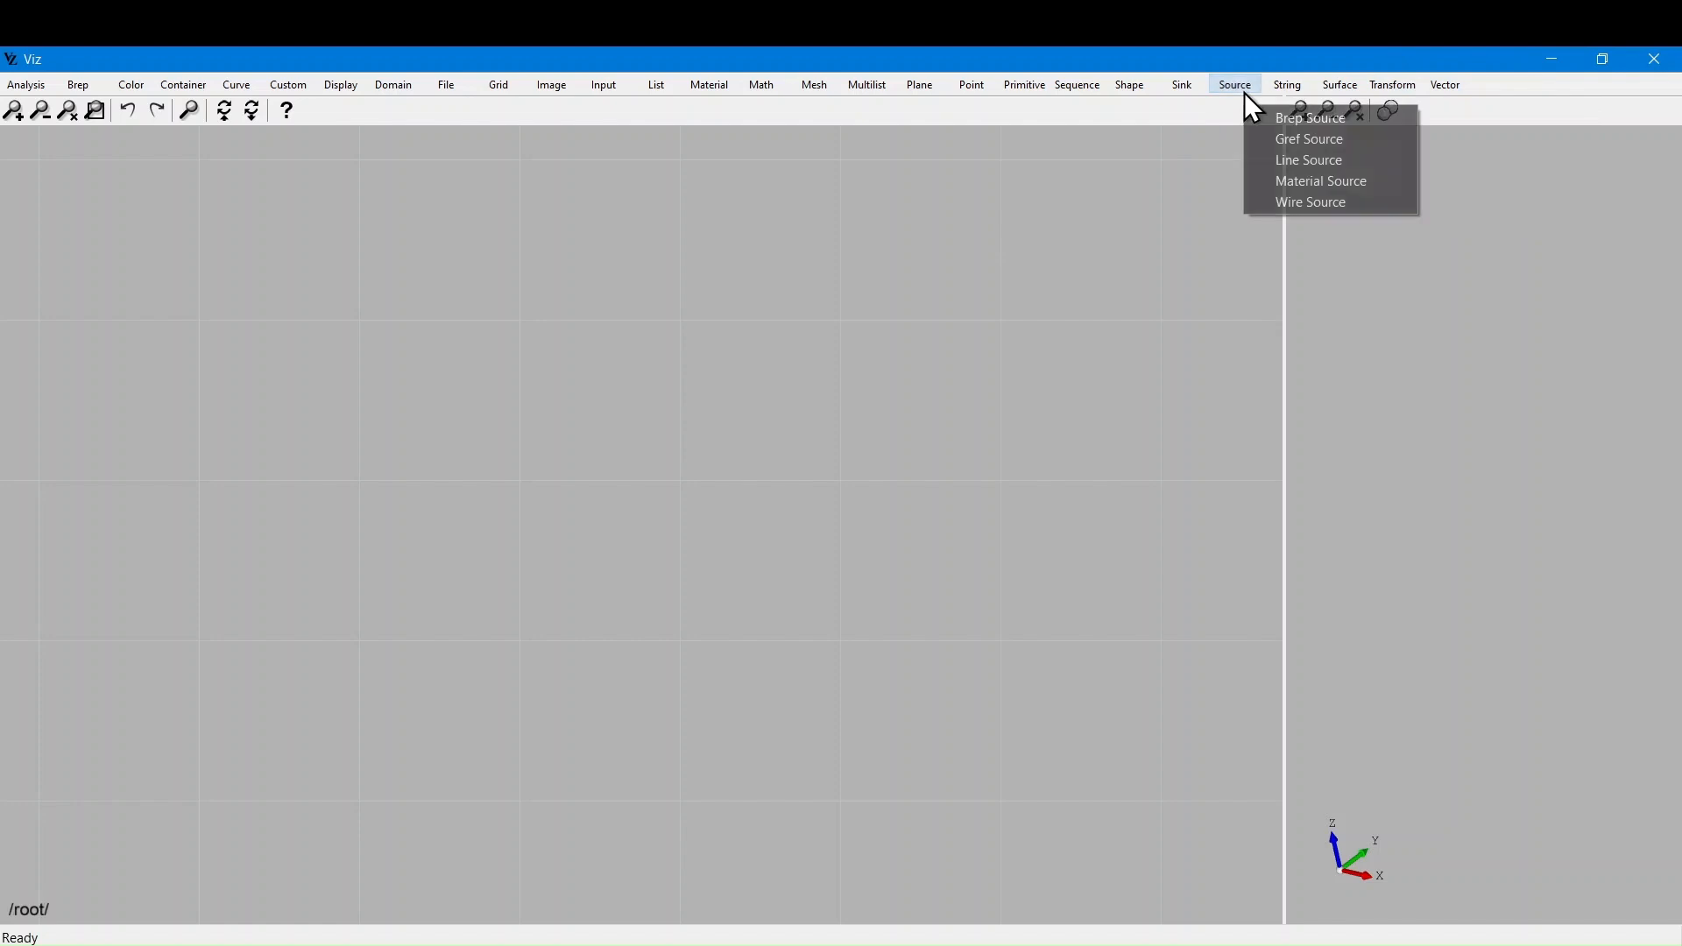
left_click(1286, 118)
left_click(652, 486)
left_click_drag(658, 497, 298, 508)
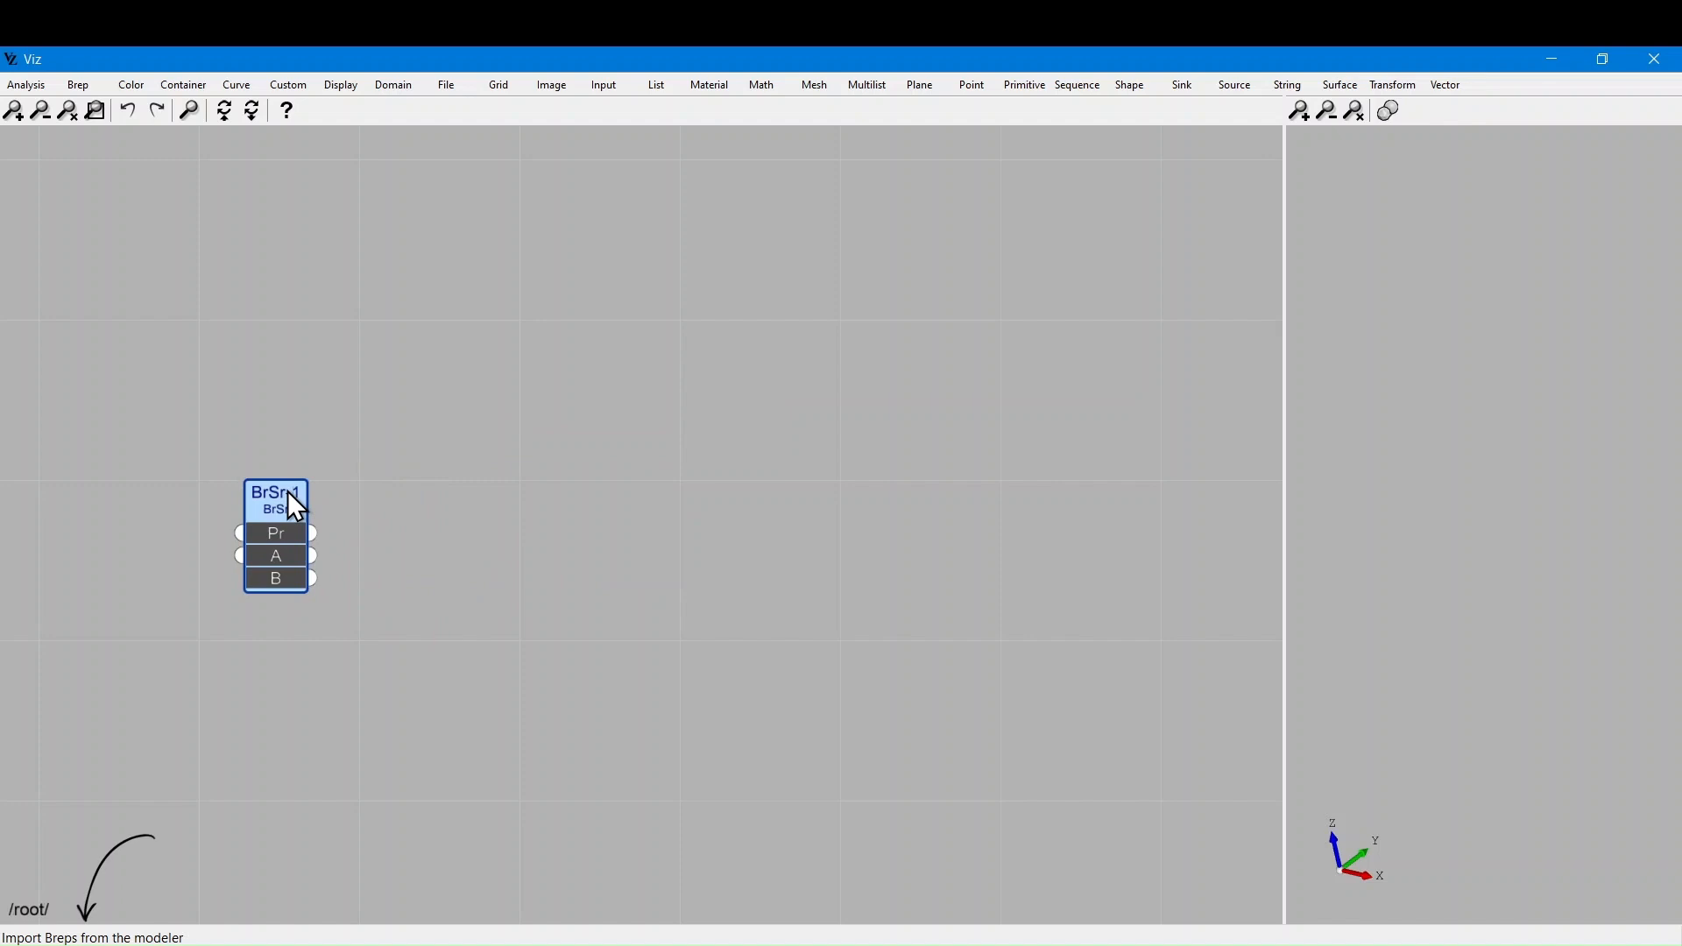
left_click(675, 623)
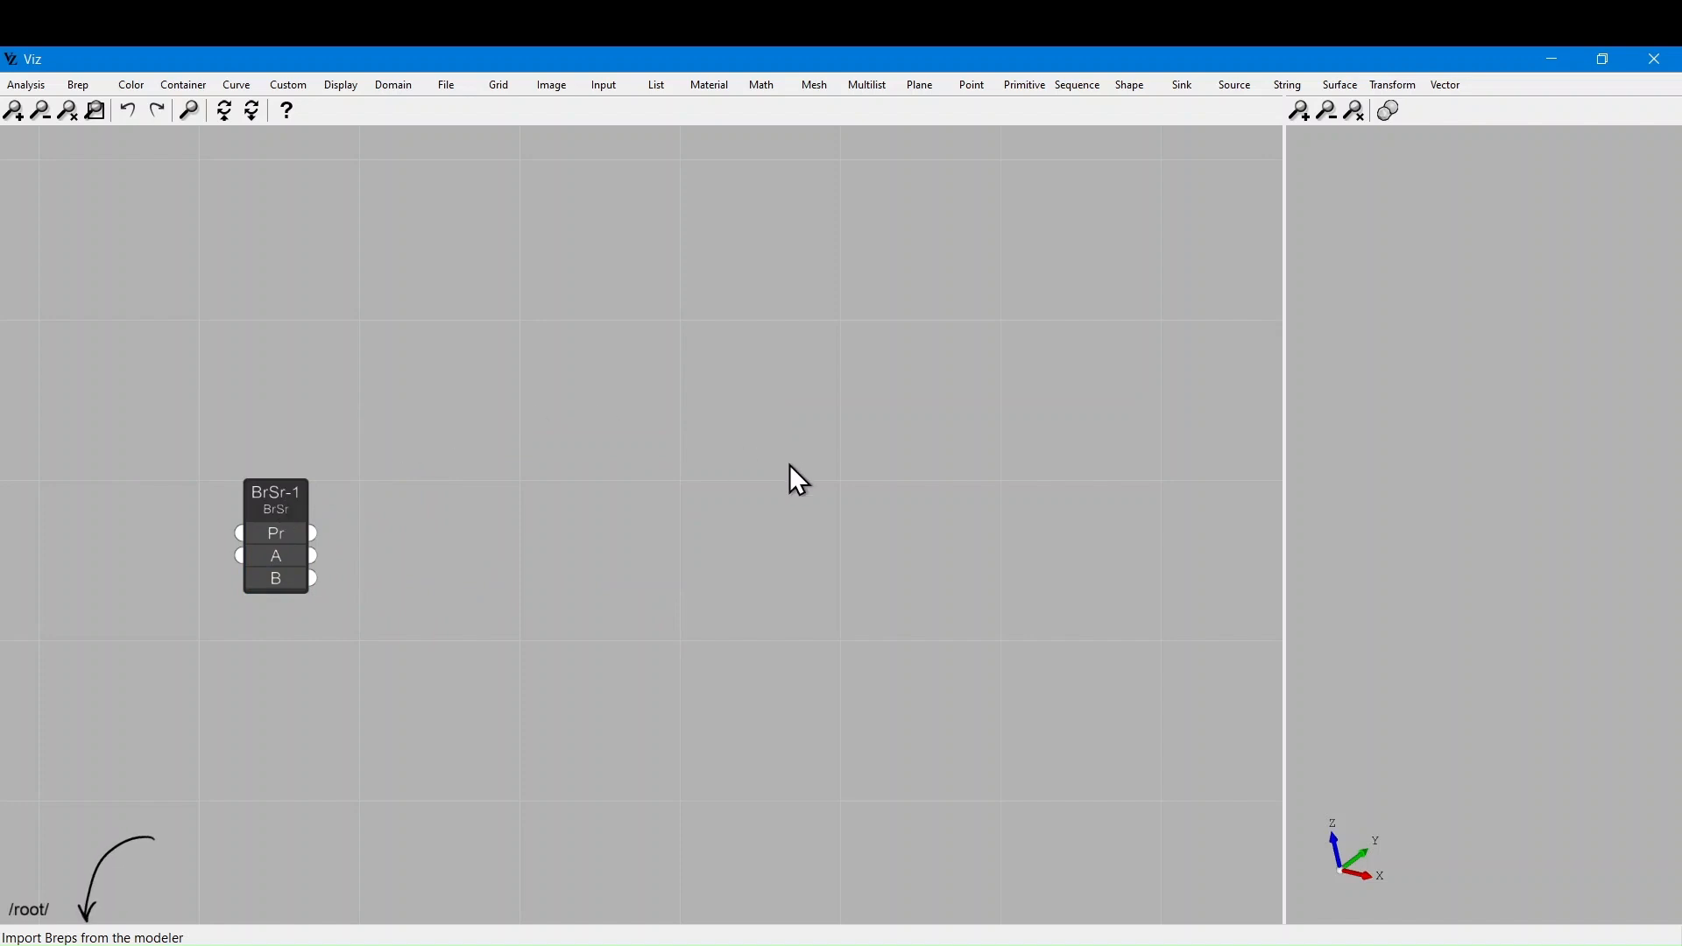
Add a Shape > Fillet node, Flt-1, toward the canvas centre
left_click(1126, 93)
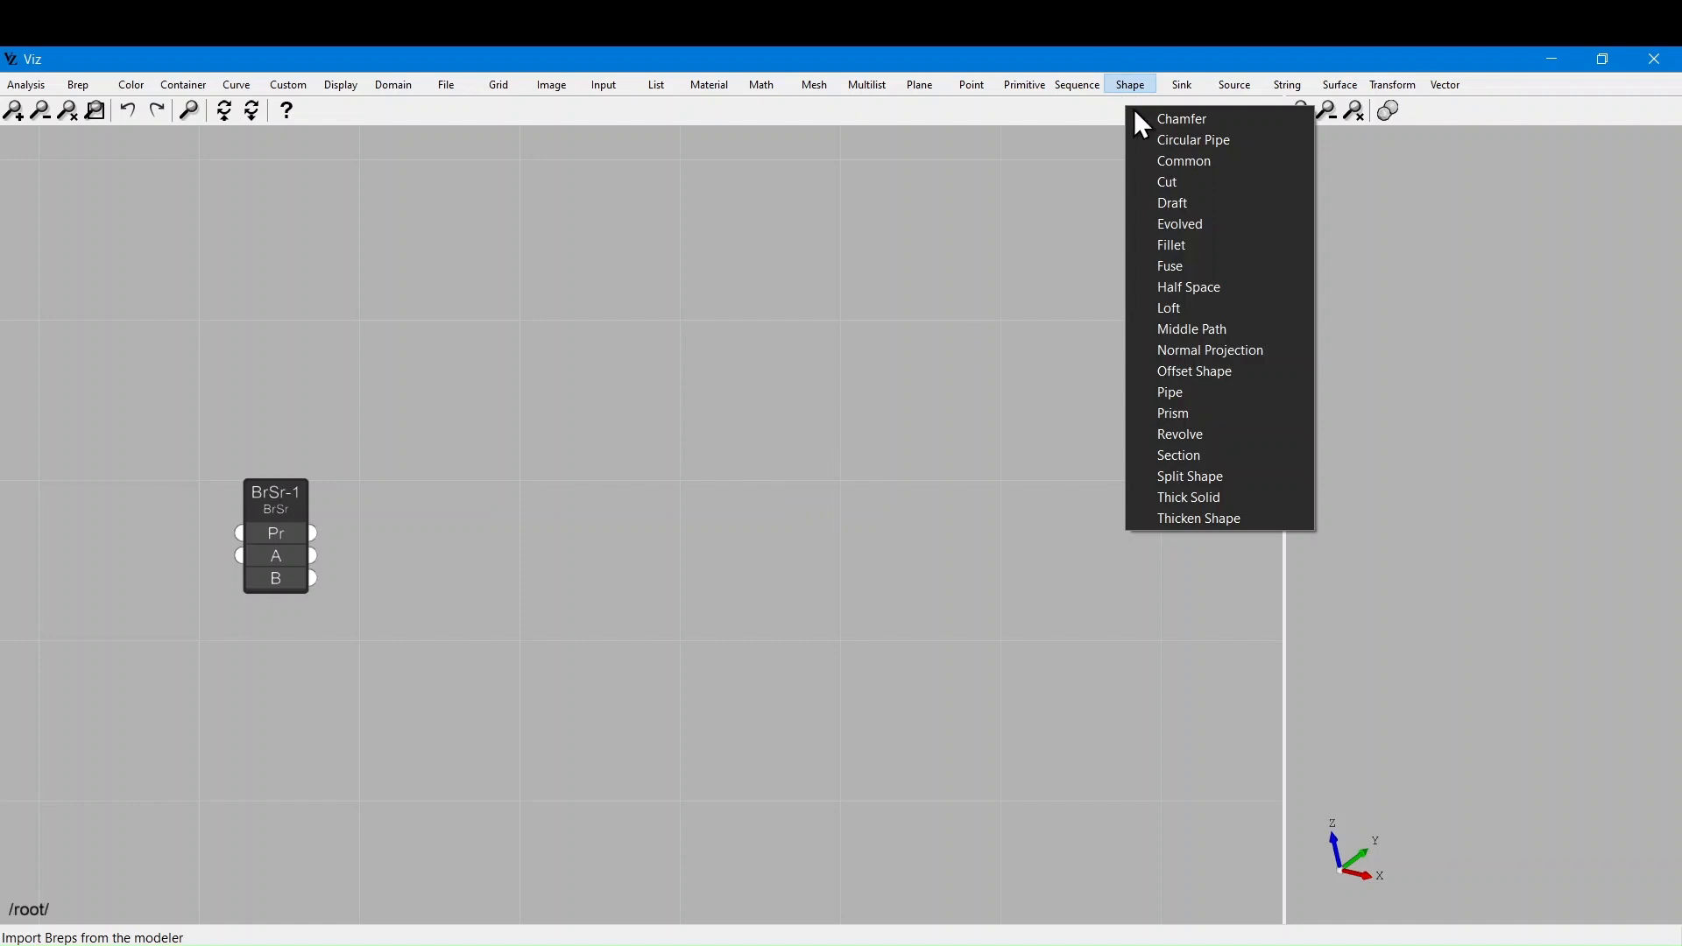
left_click(1197, 250)
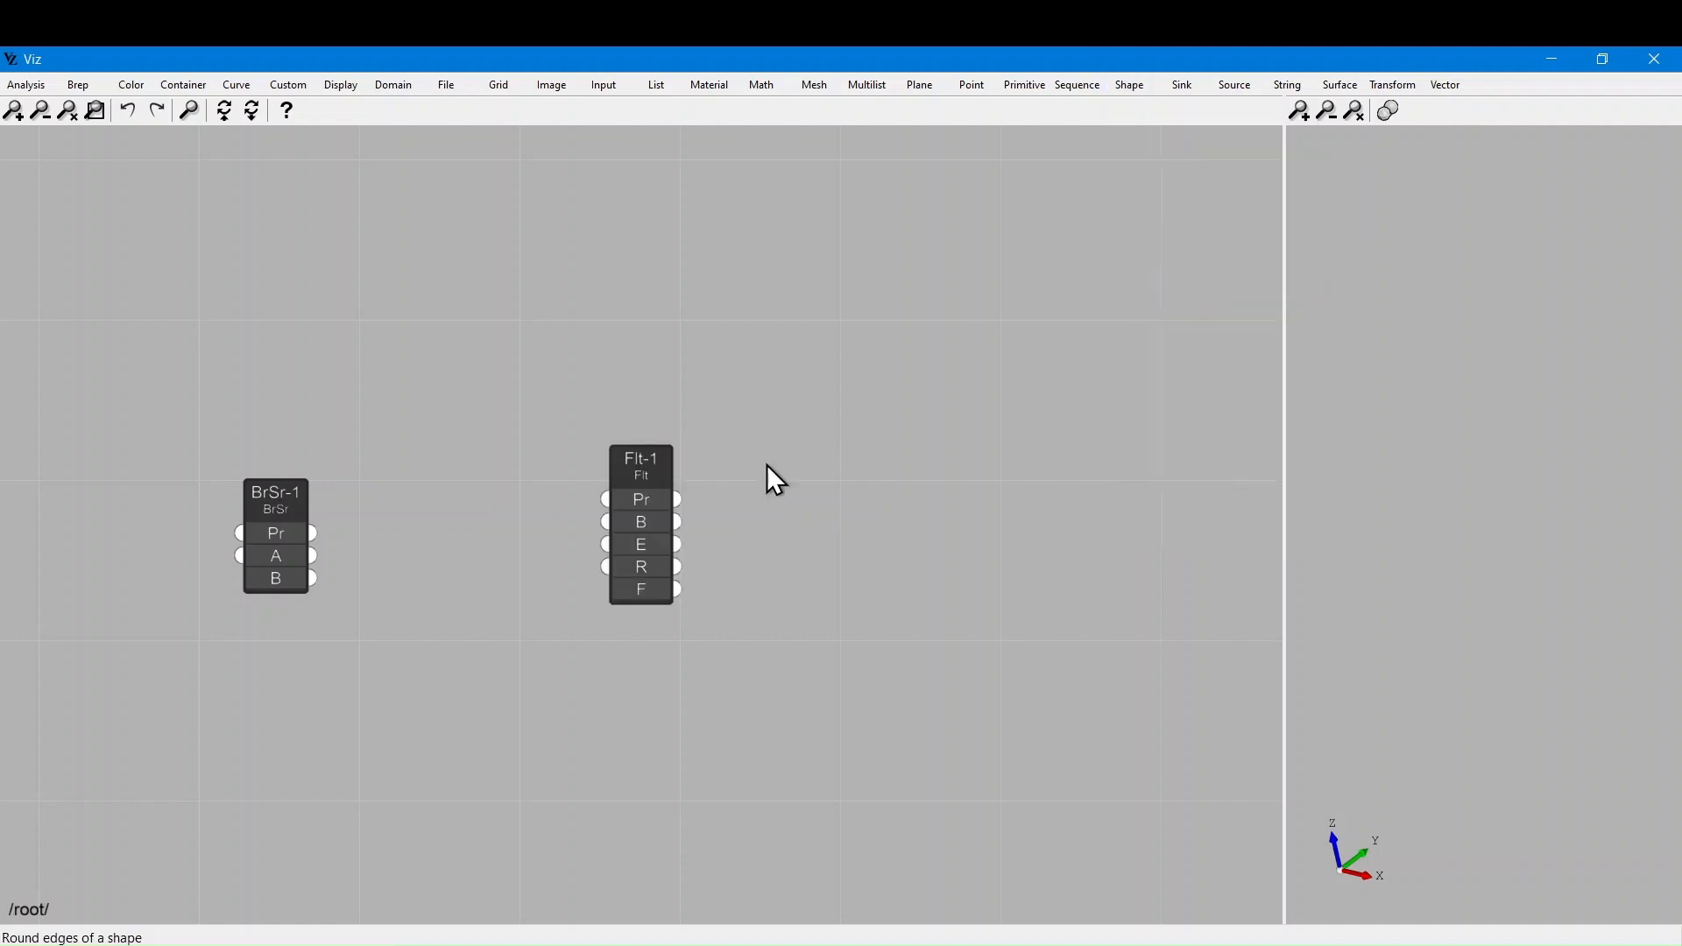
left_click(643, 473)
left_click_drag(642, 469, 744, 458)
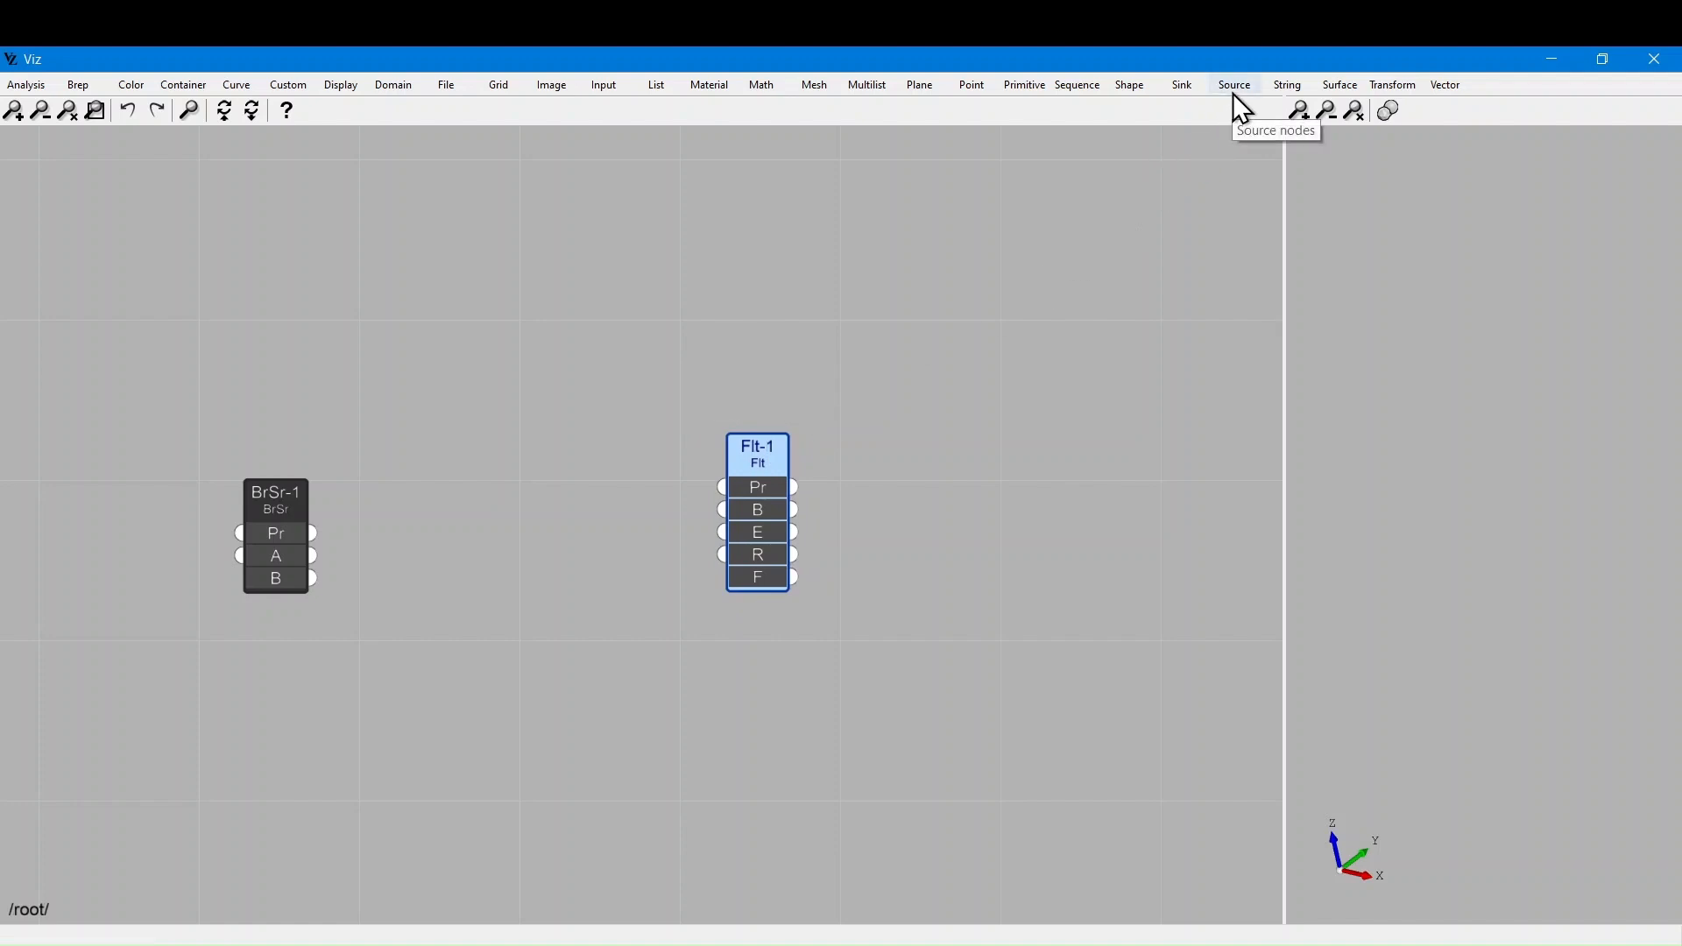
Add a Sink > Shell Sink node, ShSk-1, to the right of Flt-1
left_click(1181, 87)
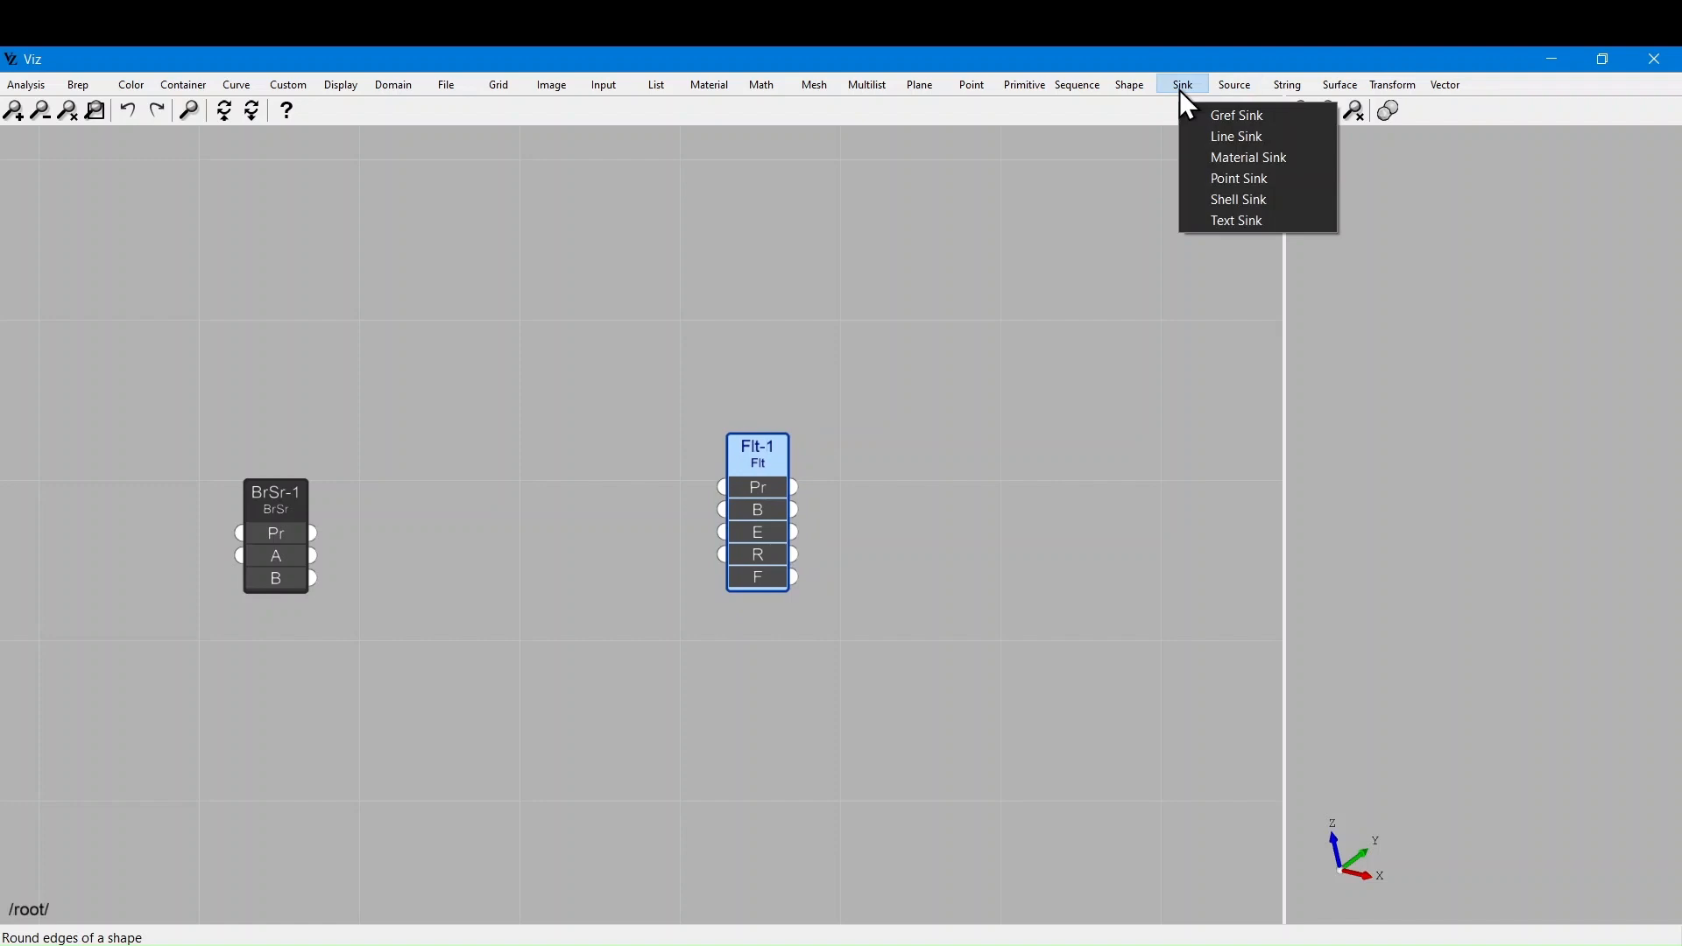
left_click(1250, 201)
left_click_drag(639, 493, 1030, 504)
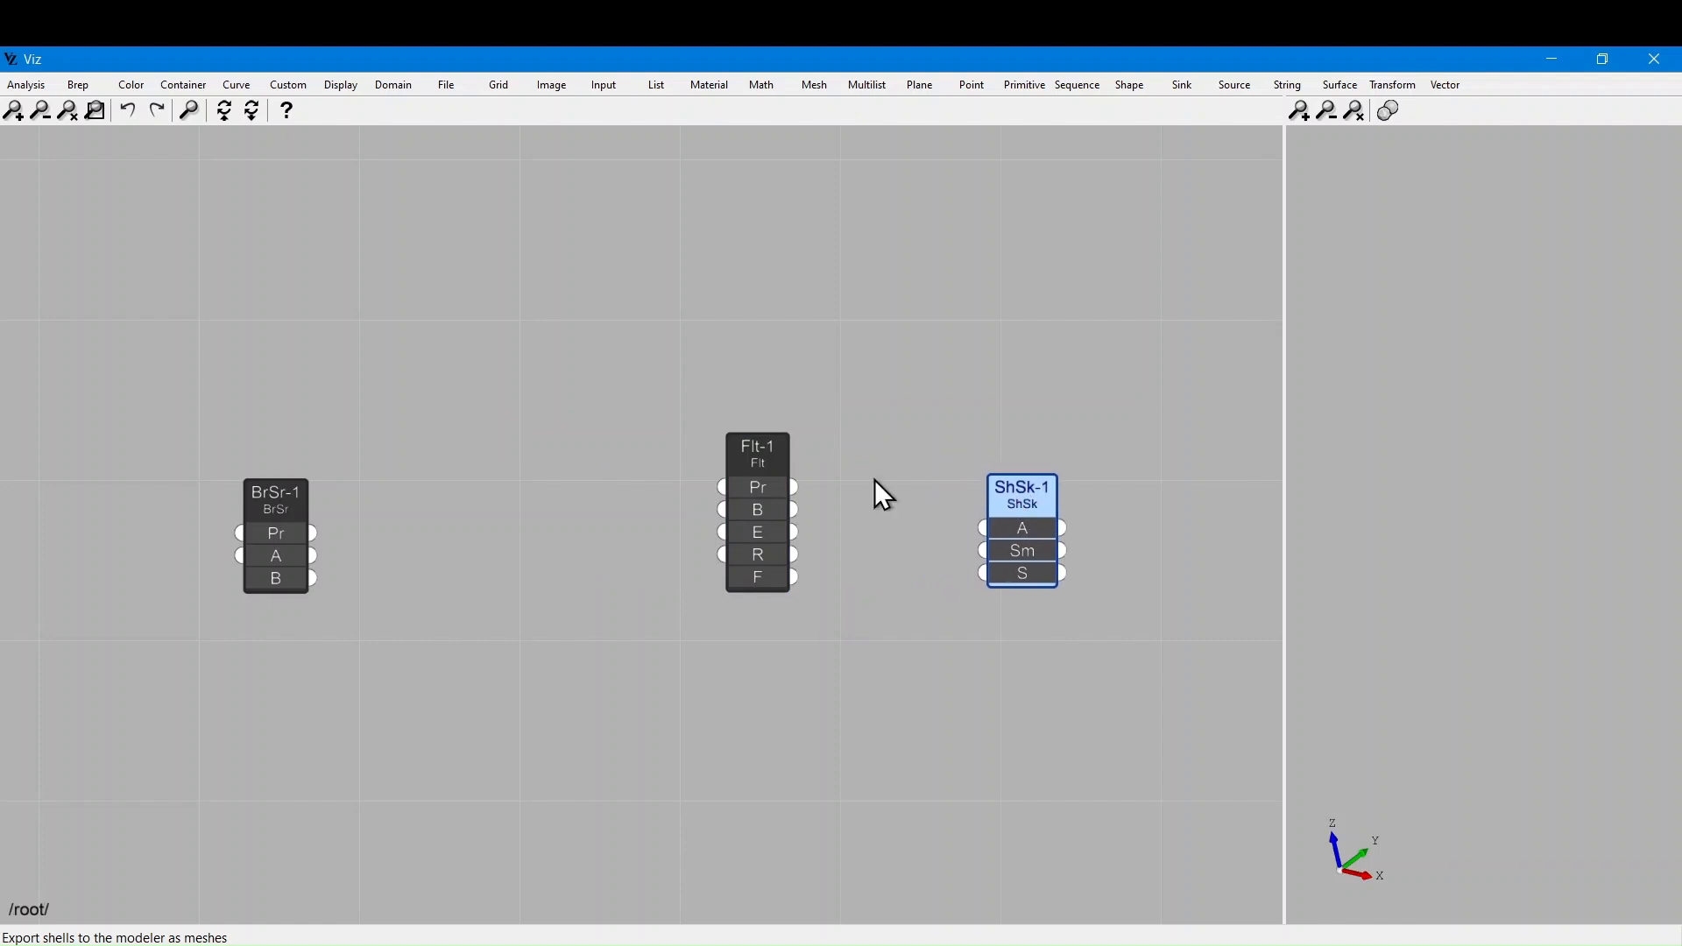
Add a Brep Components node, BrC-1, just right of BrSr-1
left_click(81, 82)
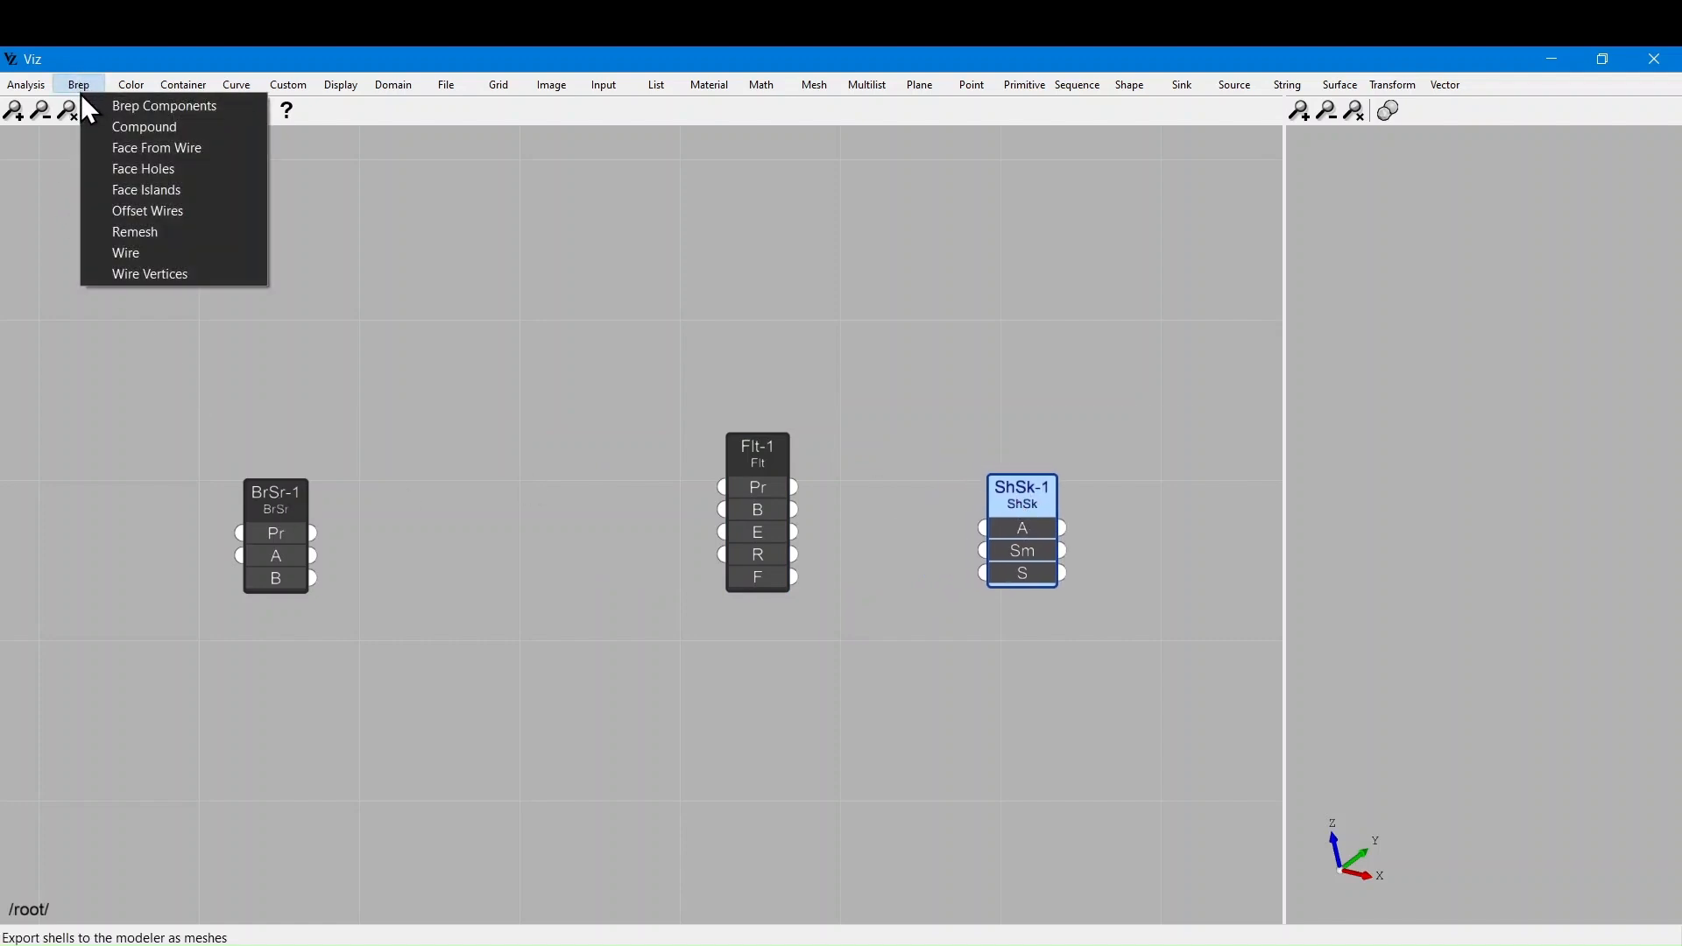
left_click(129, 106)
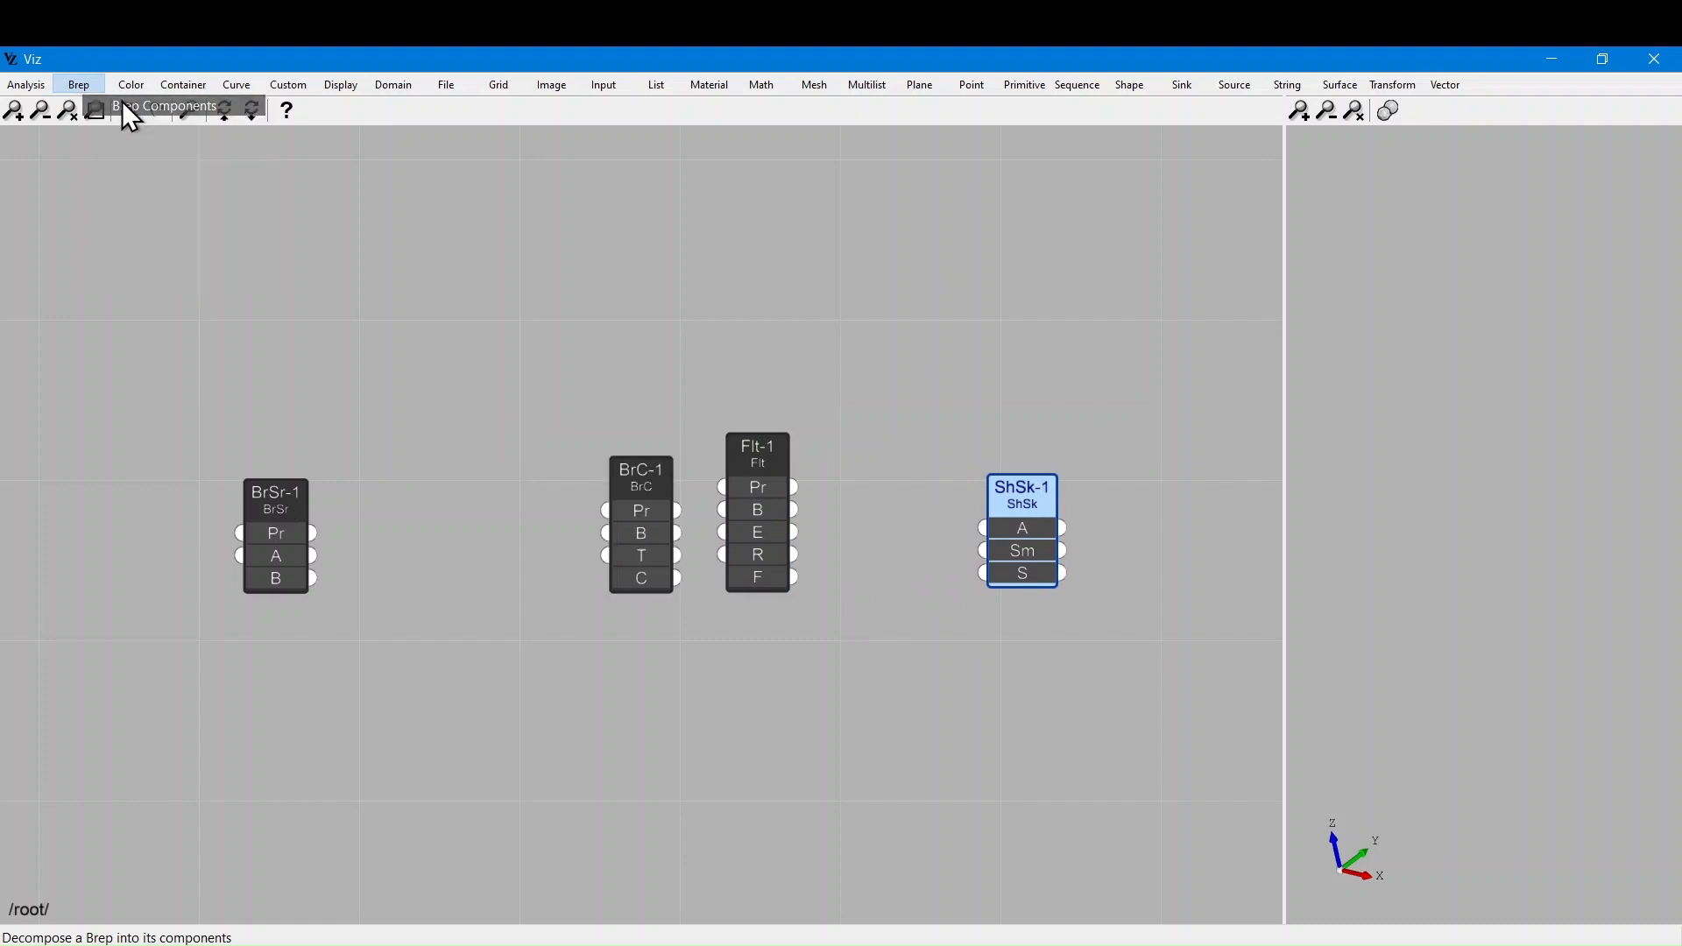
left_click(642, 485)
left_click_drag(634, 469, 410, 475)
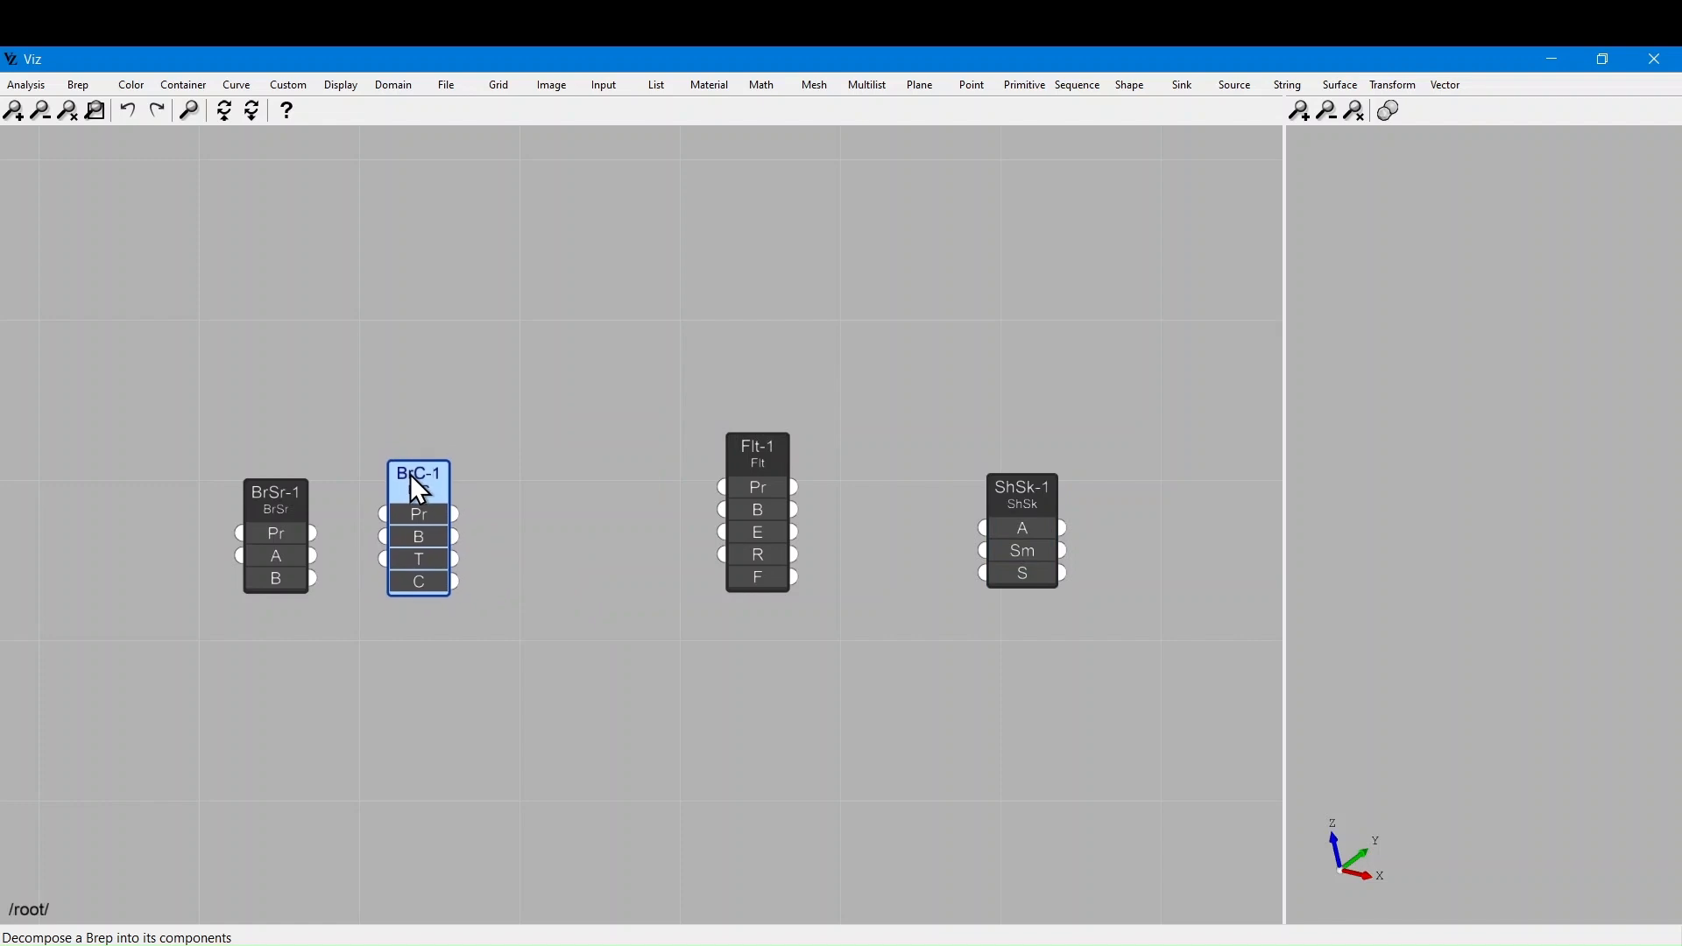
left_click(499, 336)
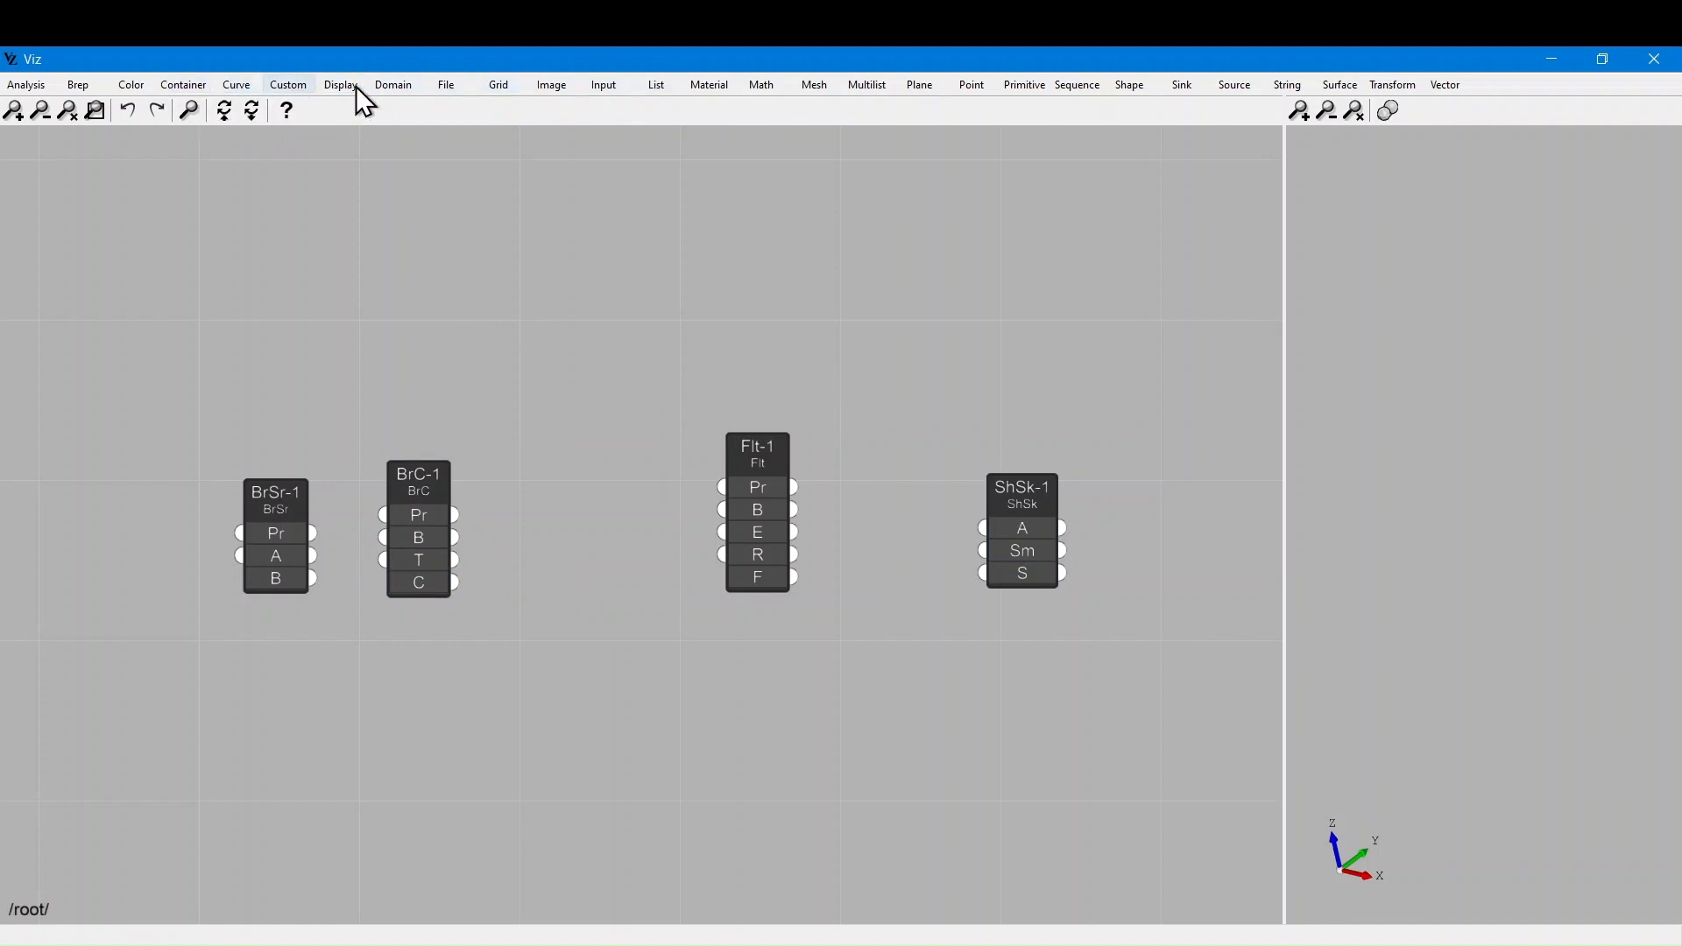
Add a Generic Input node, GenIn-1, at the top and enlarge it
left_click(607, 88)
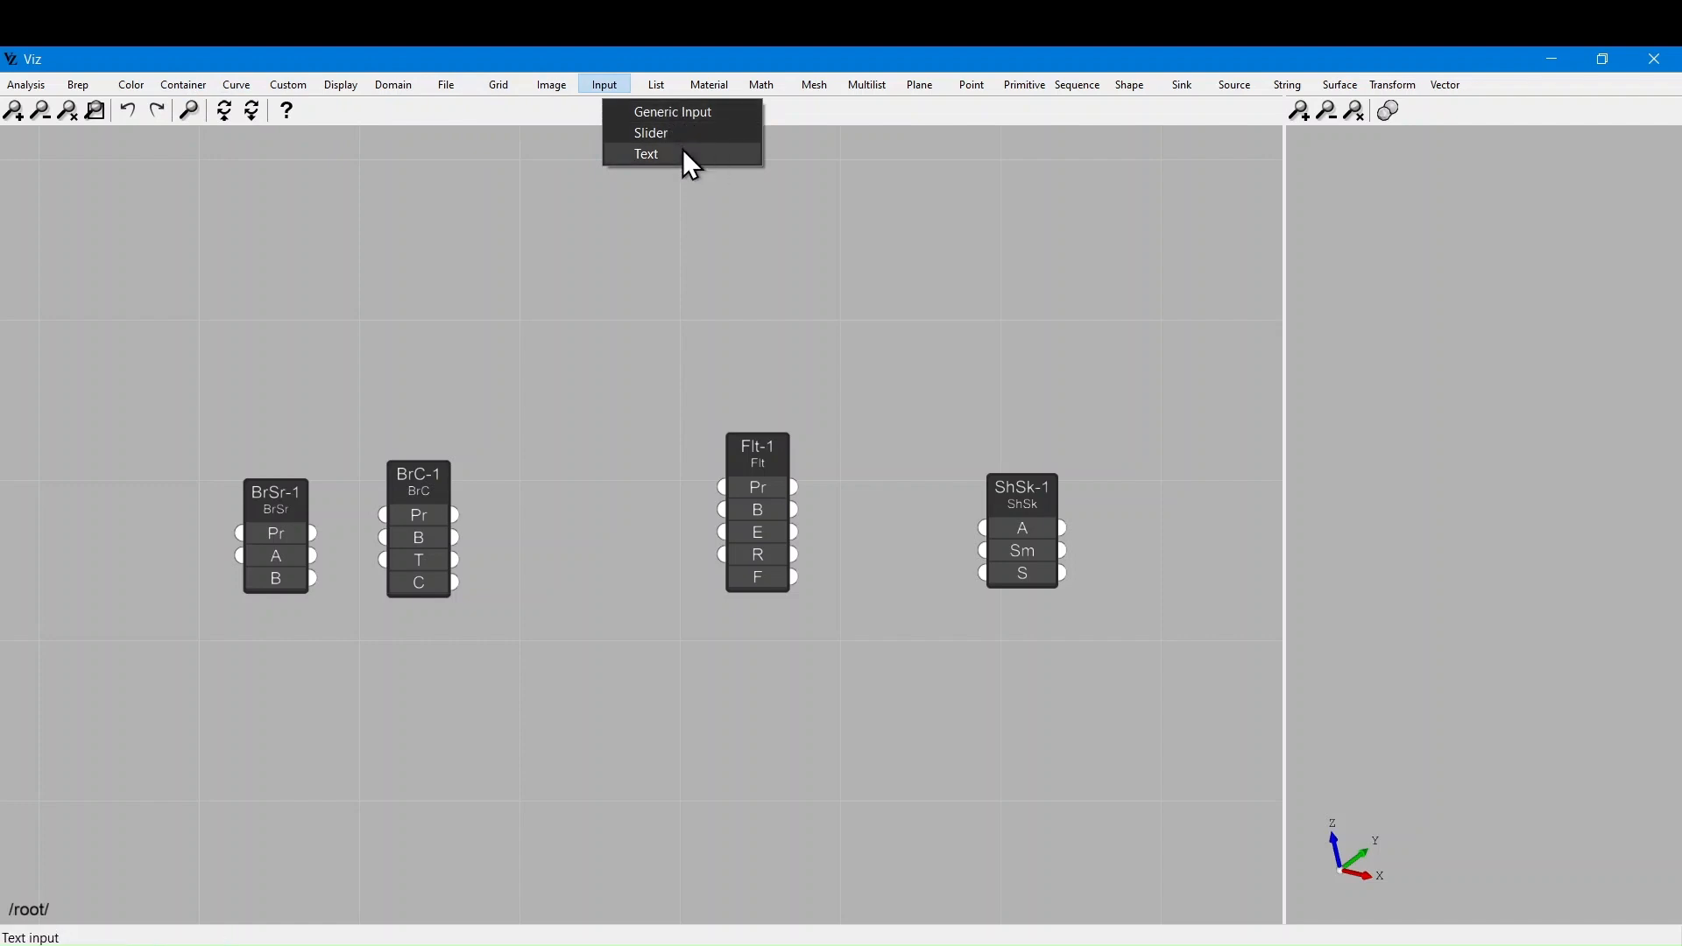
left_click(681, 105)
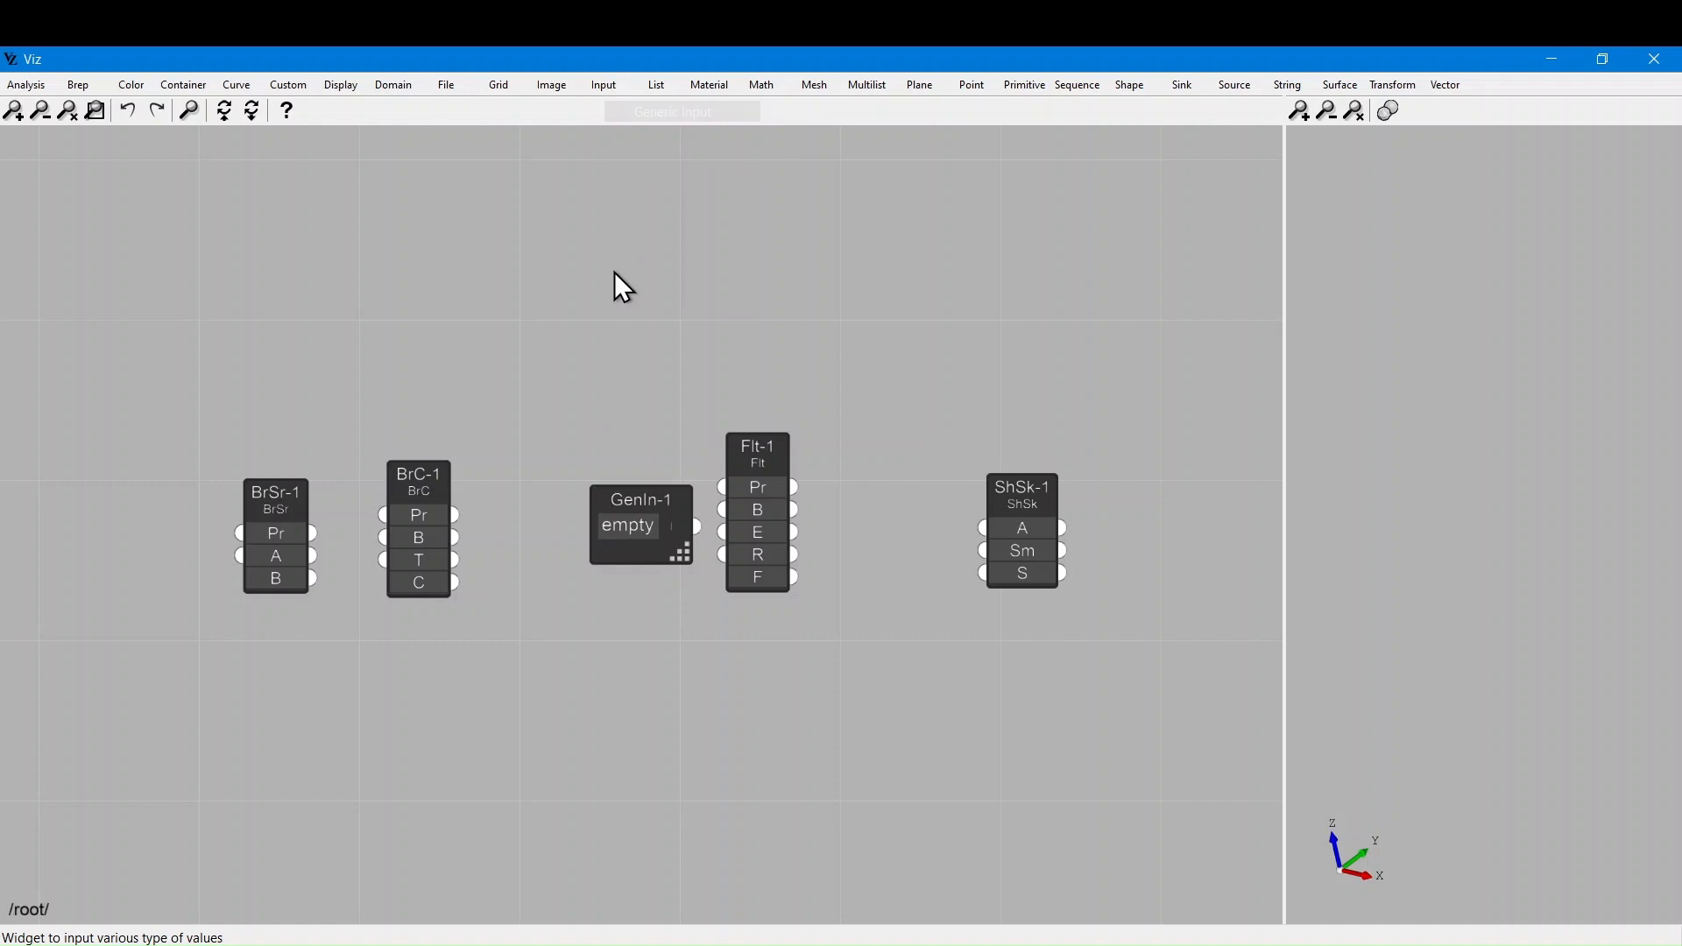
left_click_drag(621, 491, 406, 155)
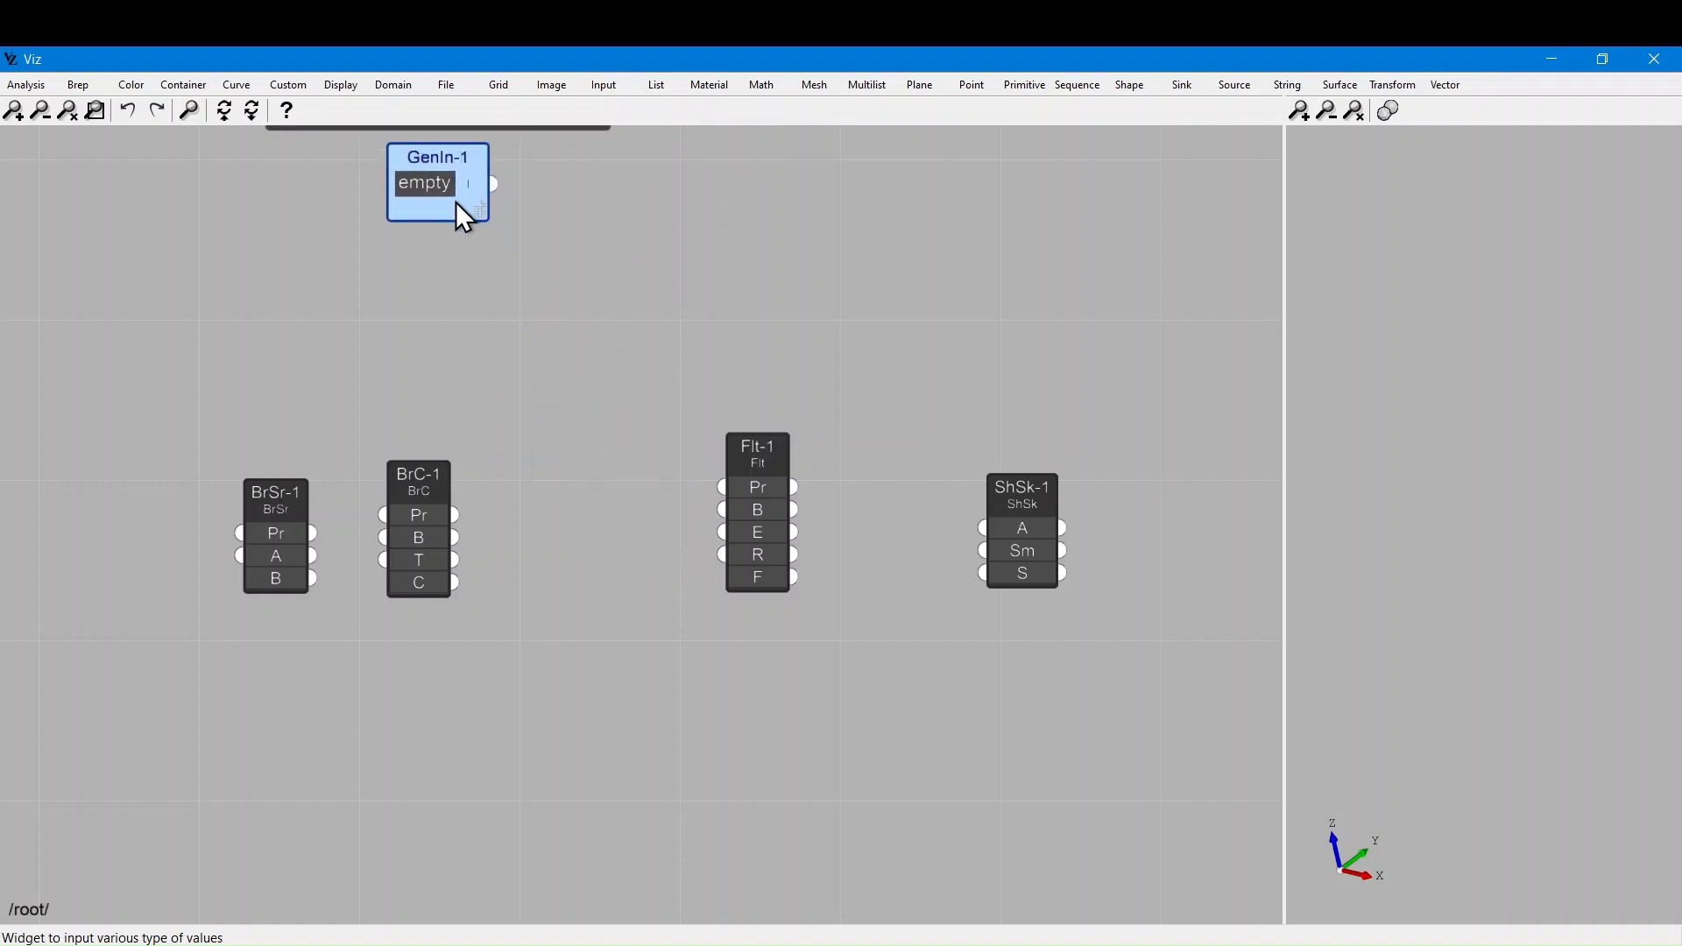
left_click_drag(487, 218, 618, 375)
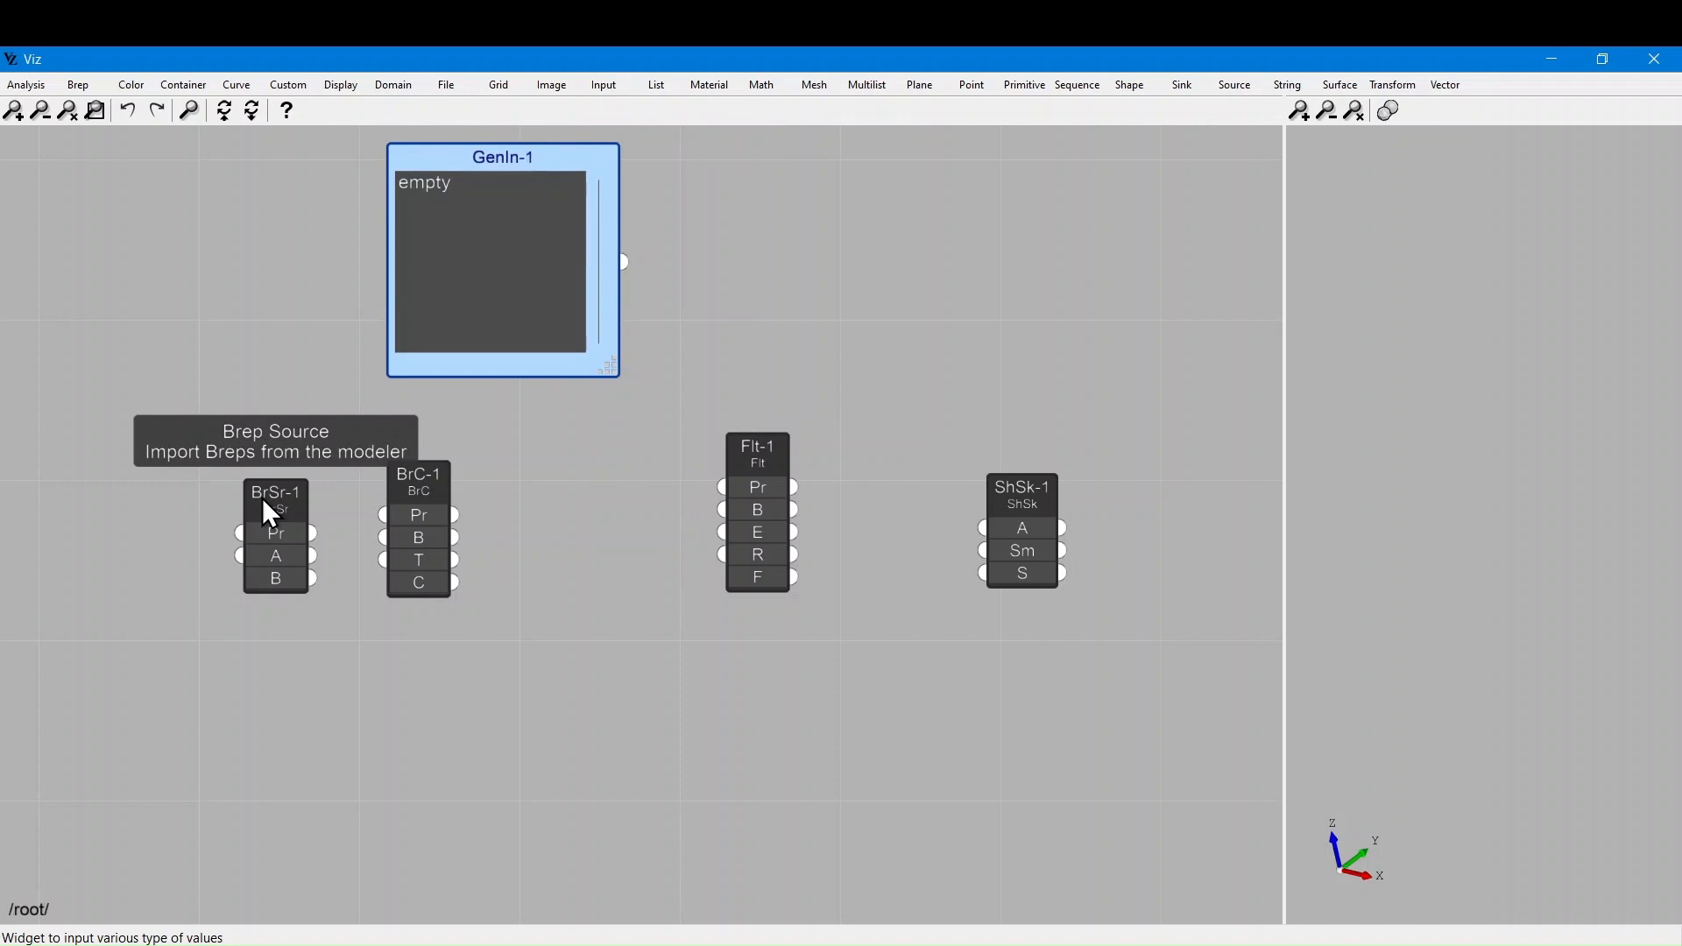
left_click_drag(113, 399, 370, 716)
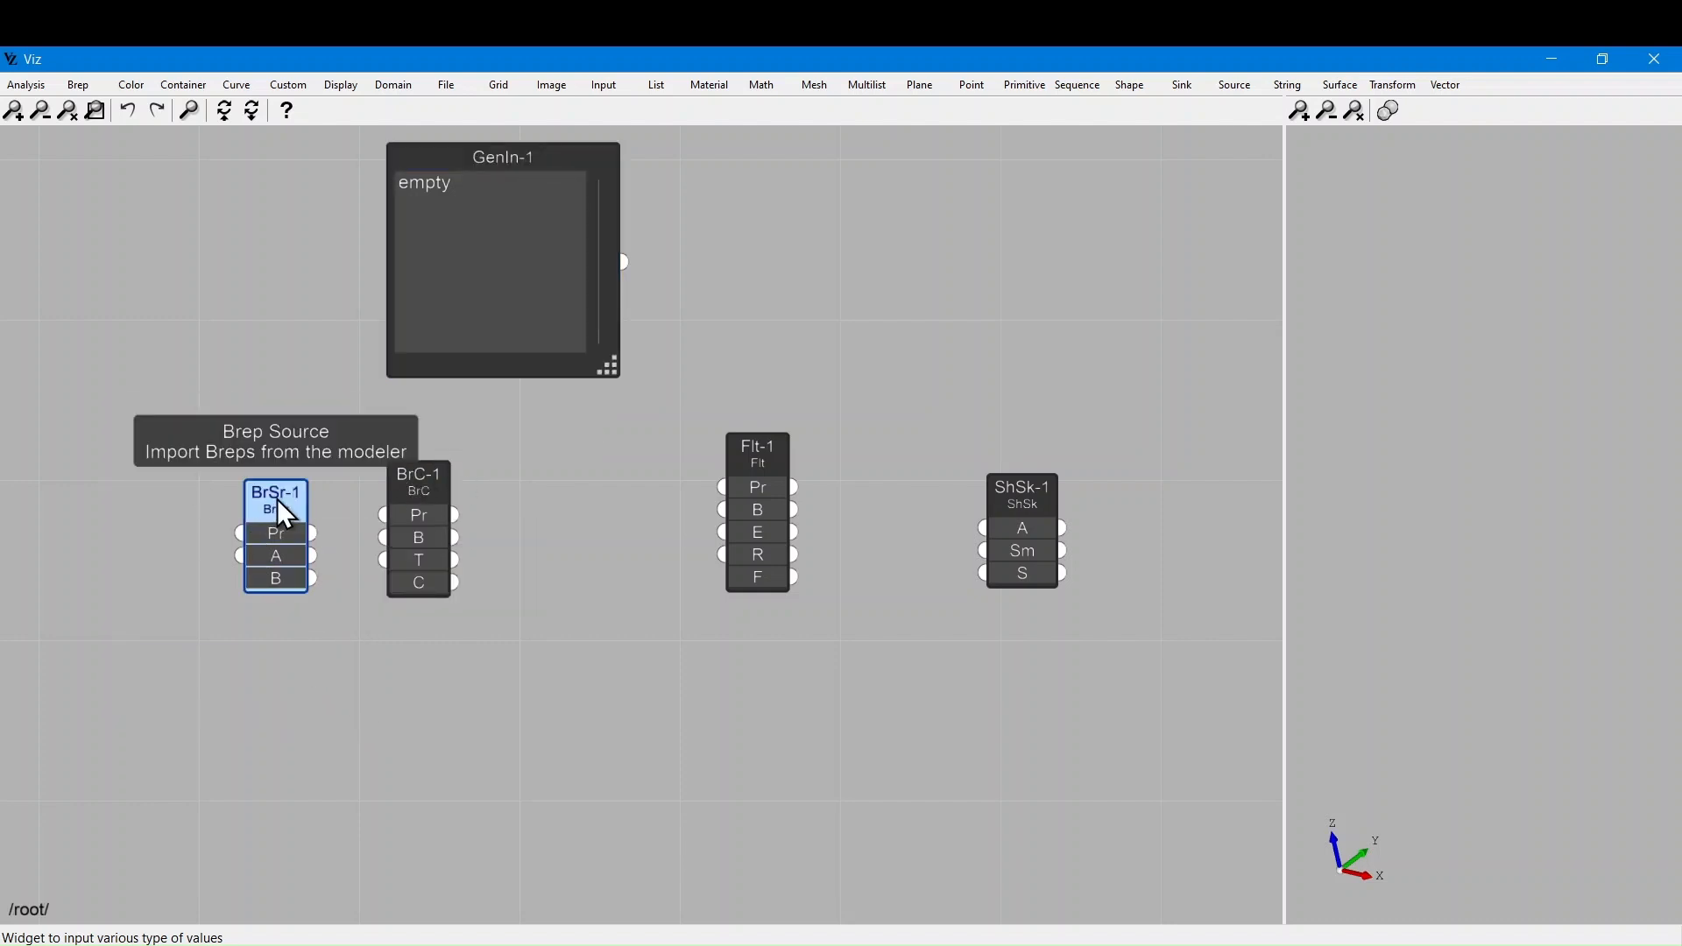
Switch to SketchUp and dismiss the empty-selection warning from the VizPro source command
left_click(337, 714)
left_click(1552, 60)
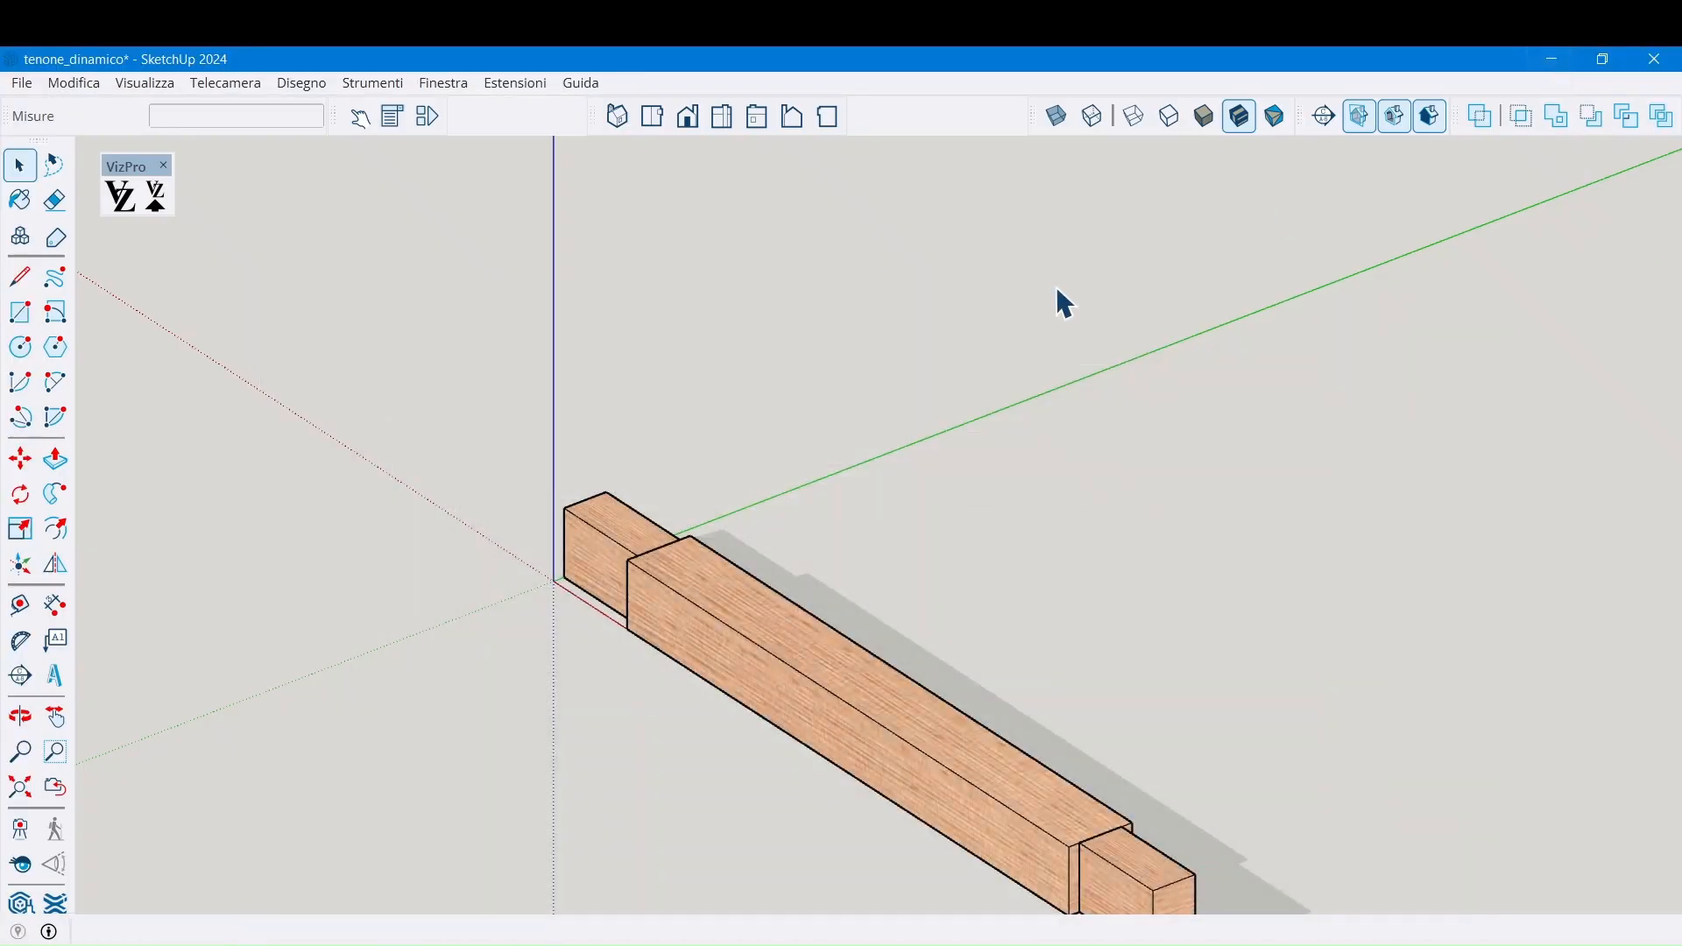
left_click(156, 198)
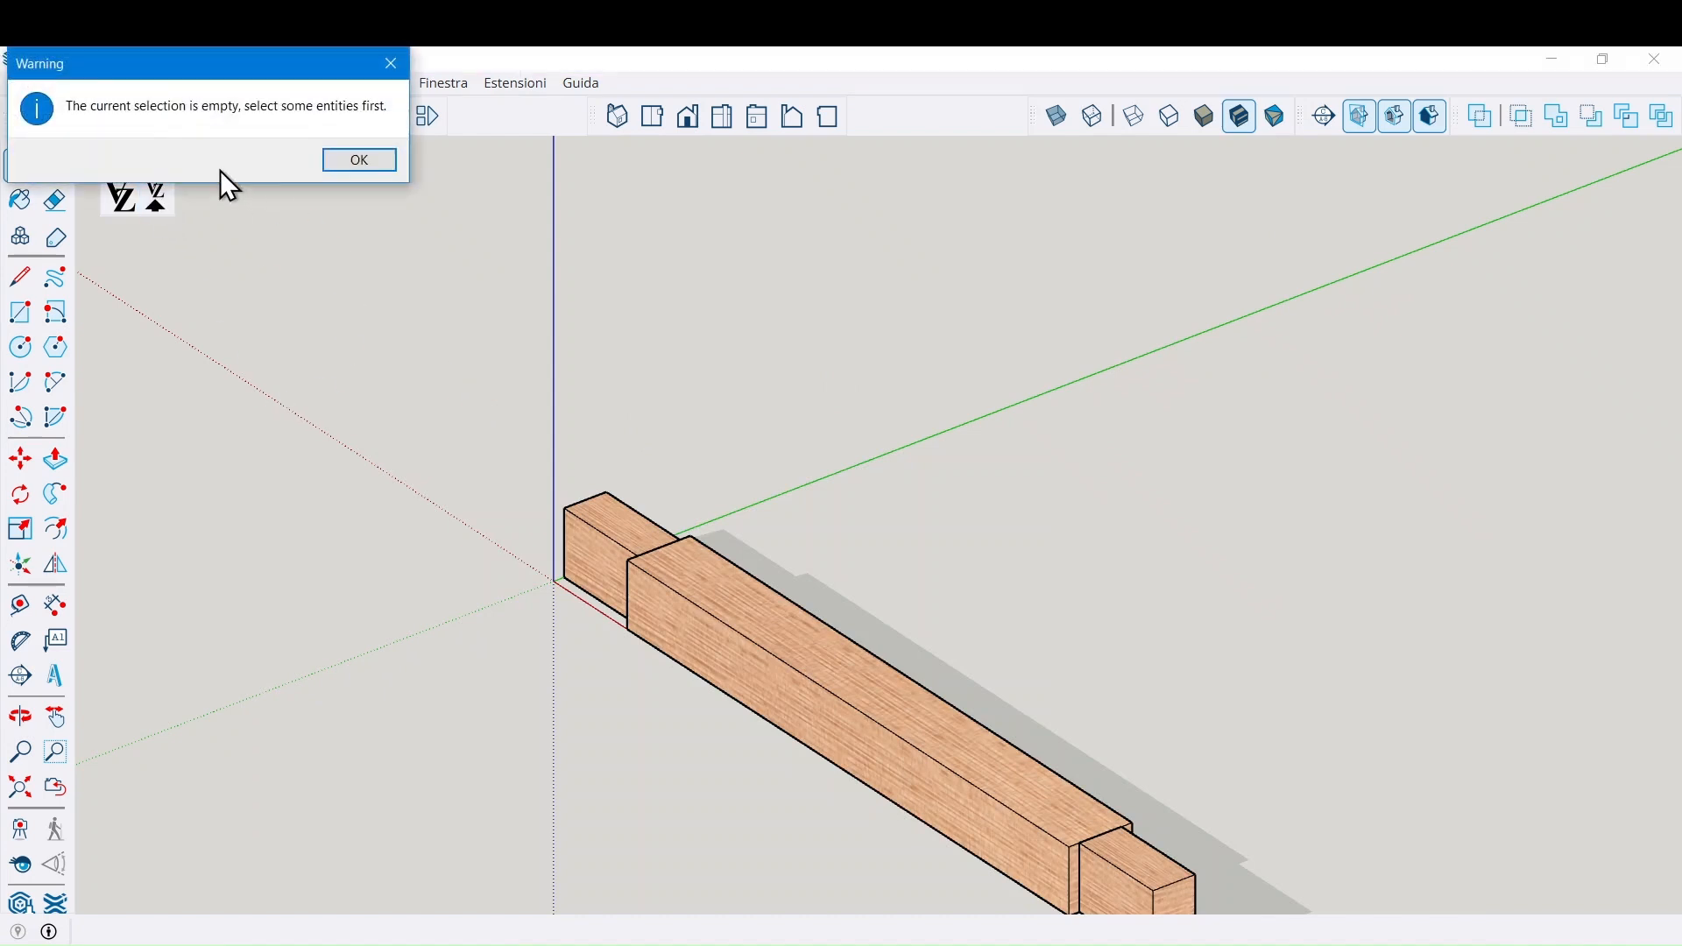
left_click(365, 160)
Assign the beam's left tenon block to source node BrSr-1, then restore Viz
left_click(702, 649)
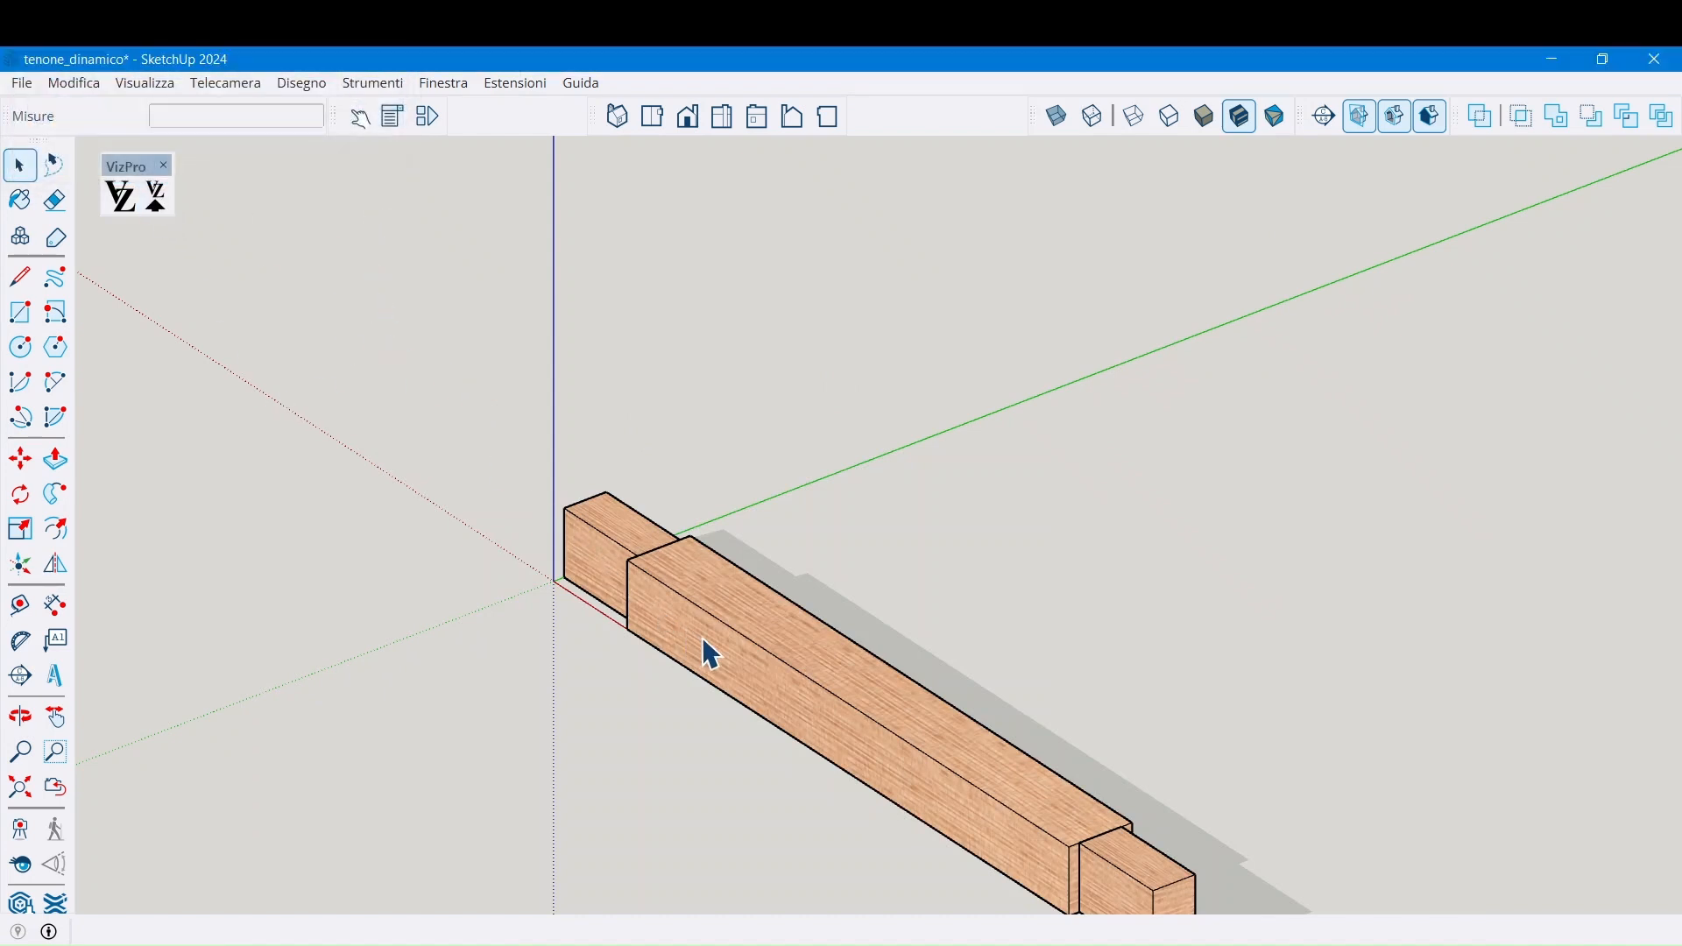
double_click(709, 653)
left_click(607, 578)
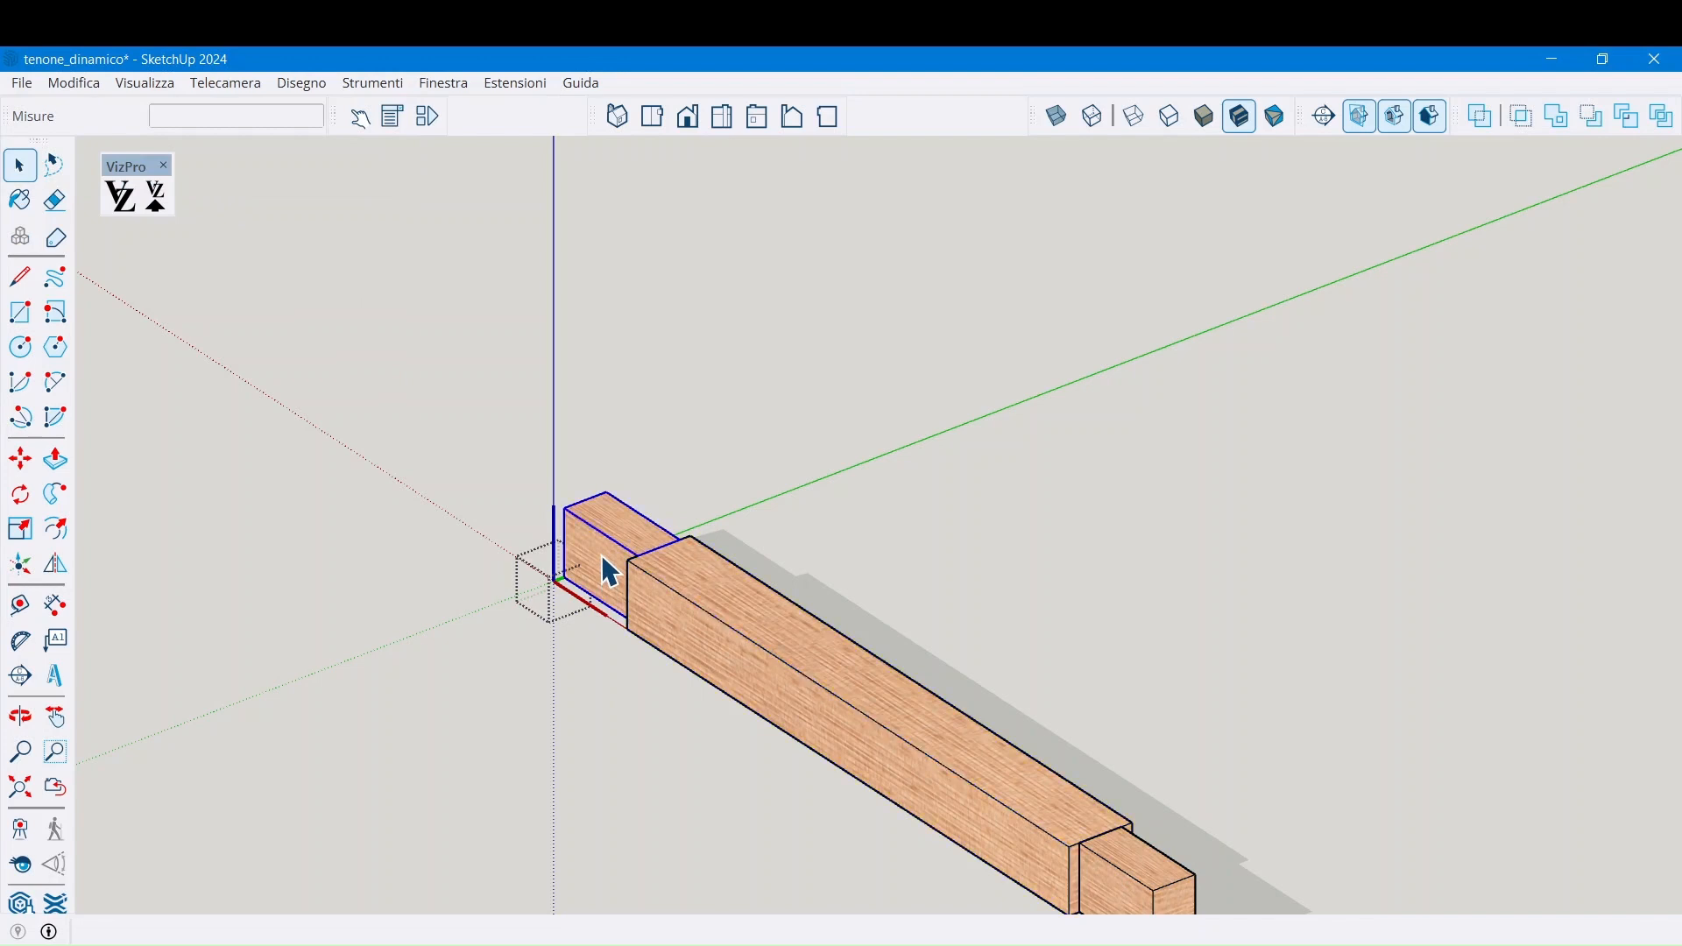
left_click(163, 200)
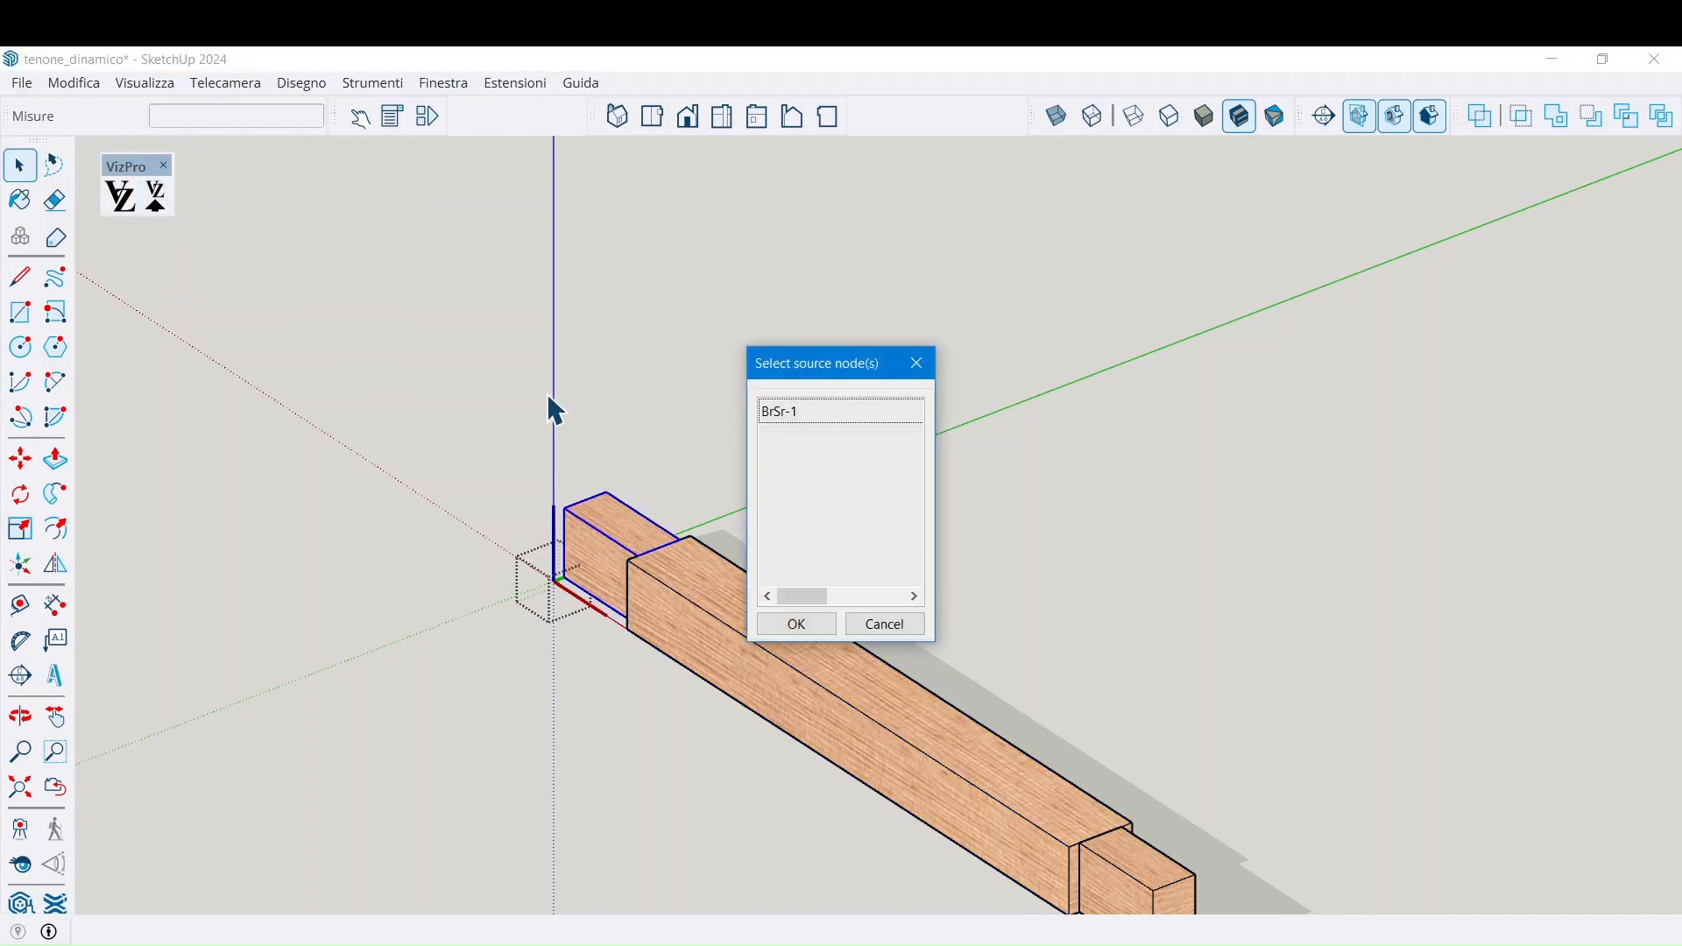
left_click(813, 411)
left_click(795, 625)
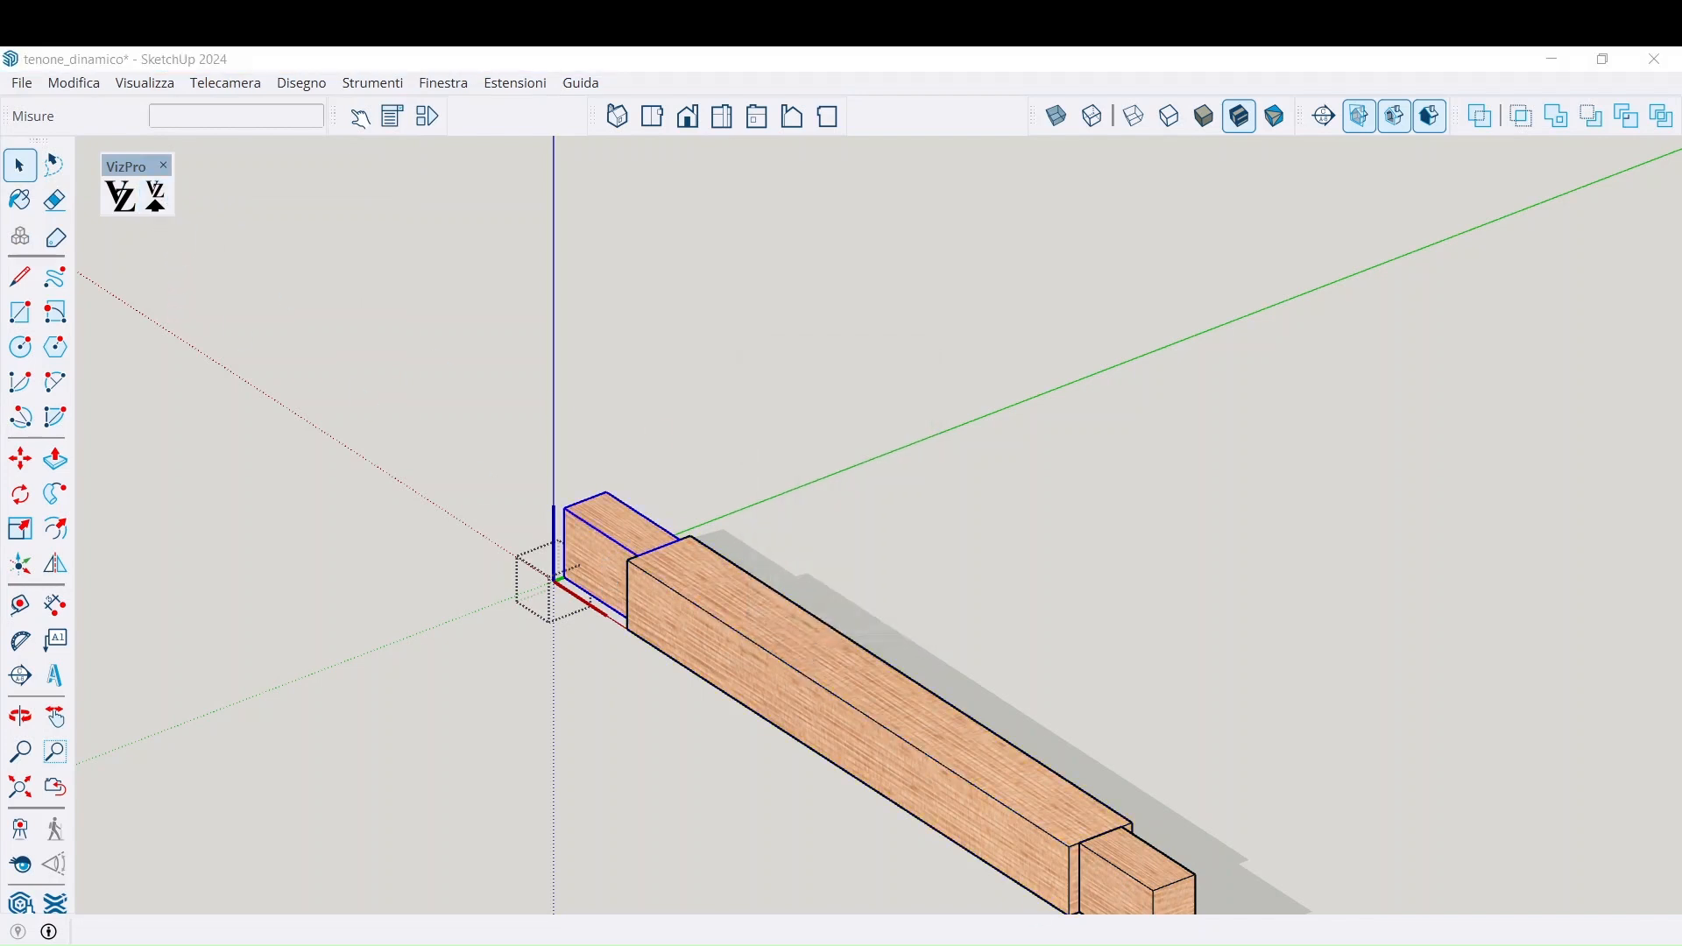
mouse_move(940, 942)
left_click(1006, 919)
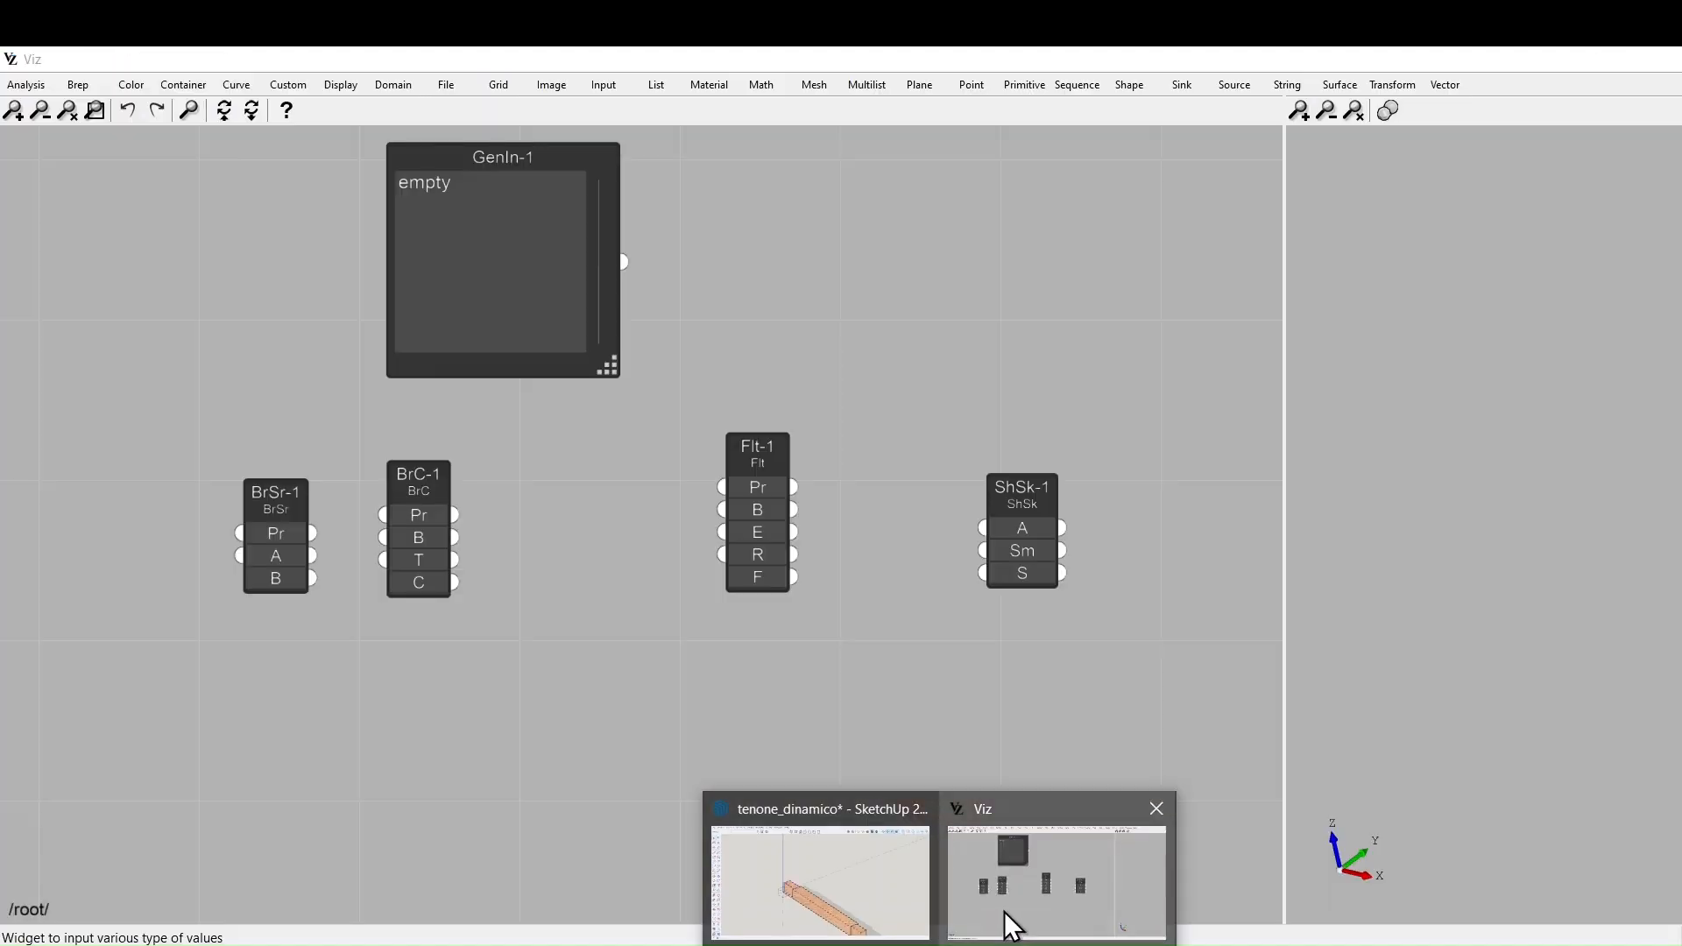
Fit the 3D preview, move BrC-1 right, and connect BrSr-1's solid to BrC-1's B input
scroll(1548, 586, "down", 2)
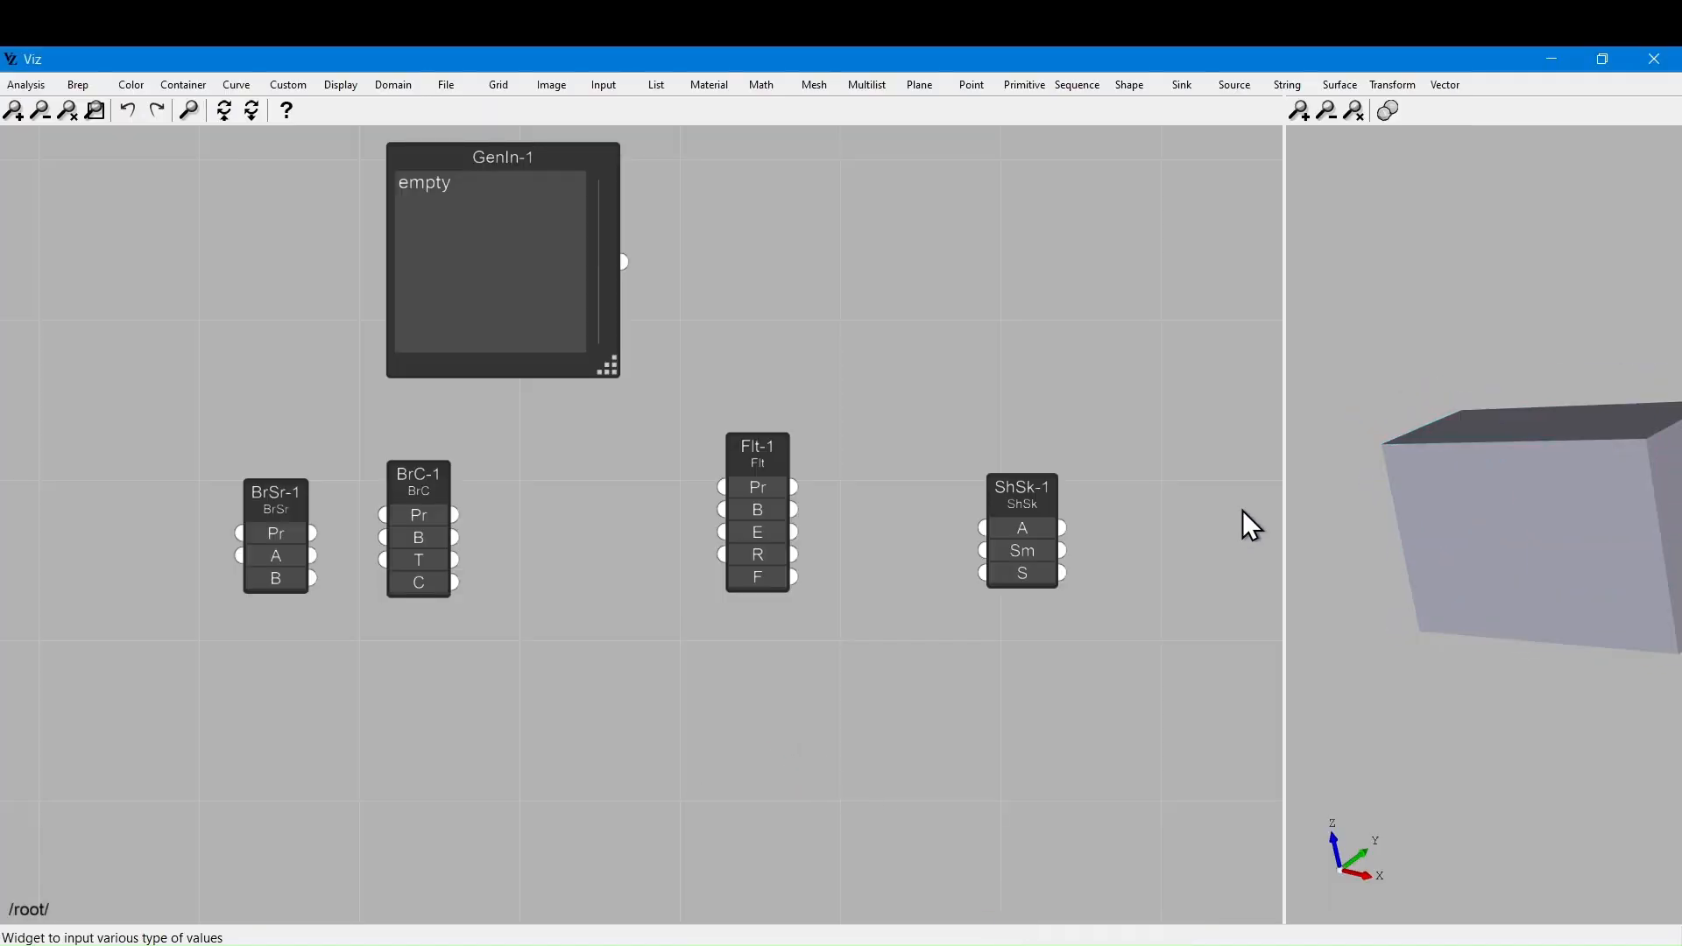
scroll(1519, 566, "down", 3)
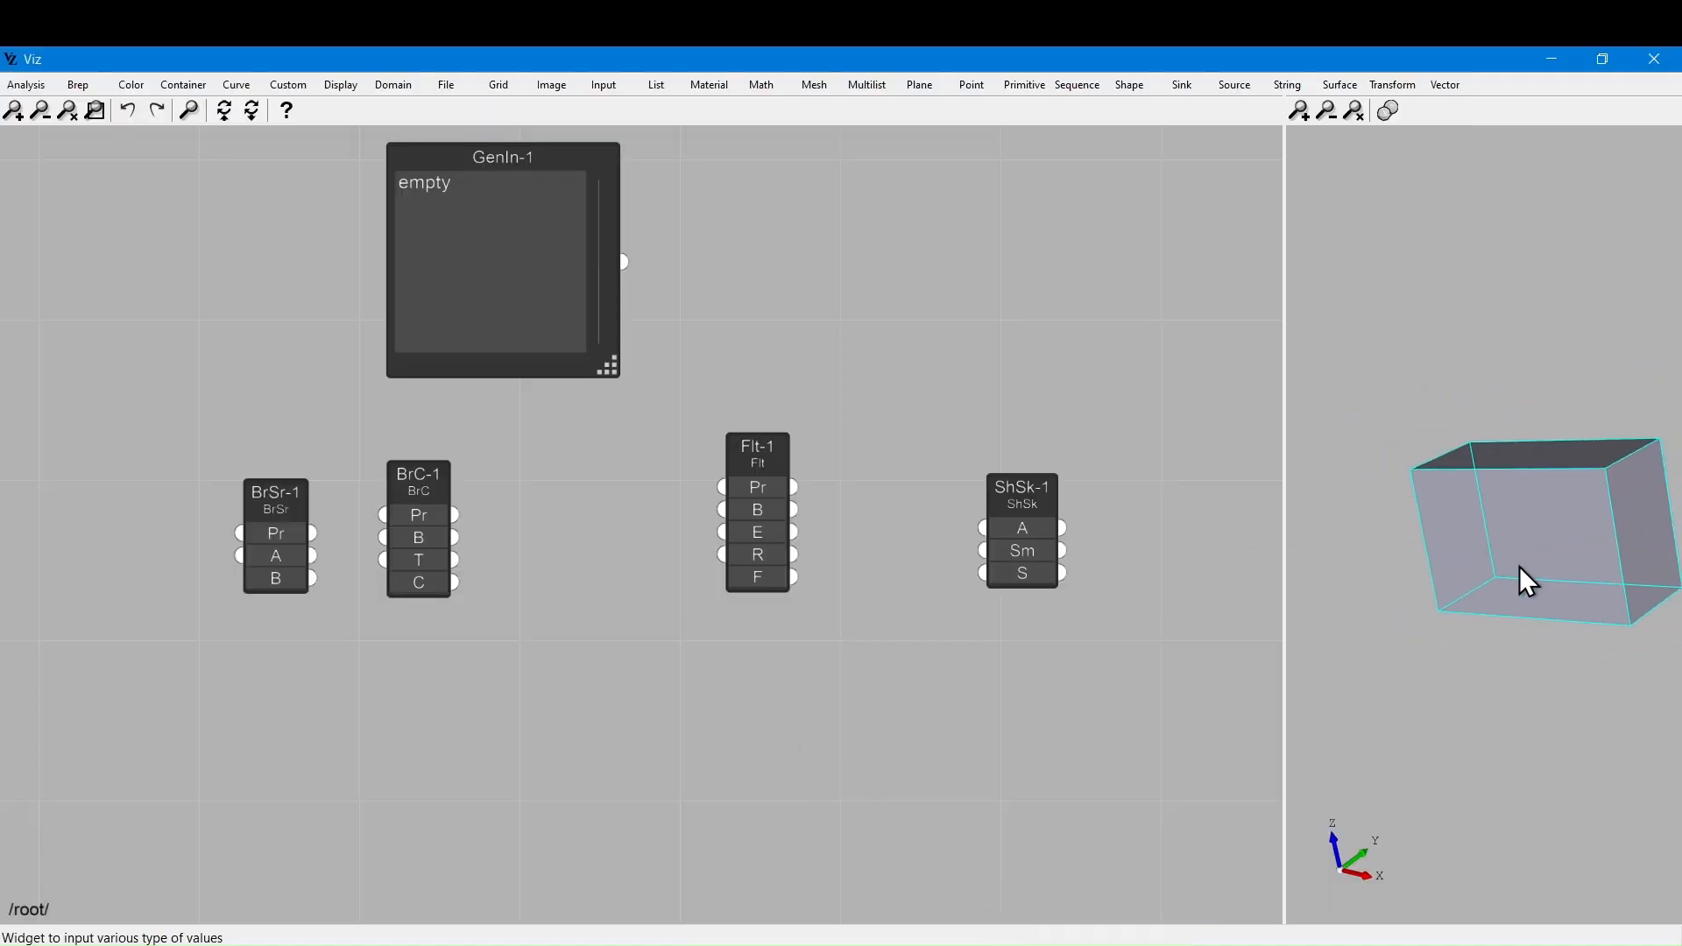
left_click(1354, 110)
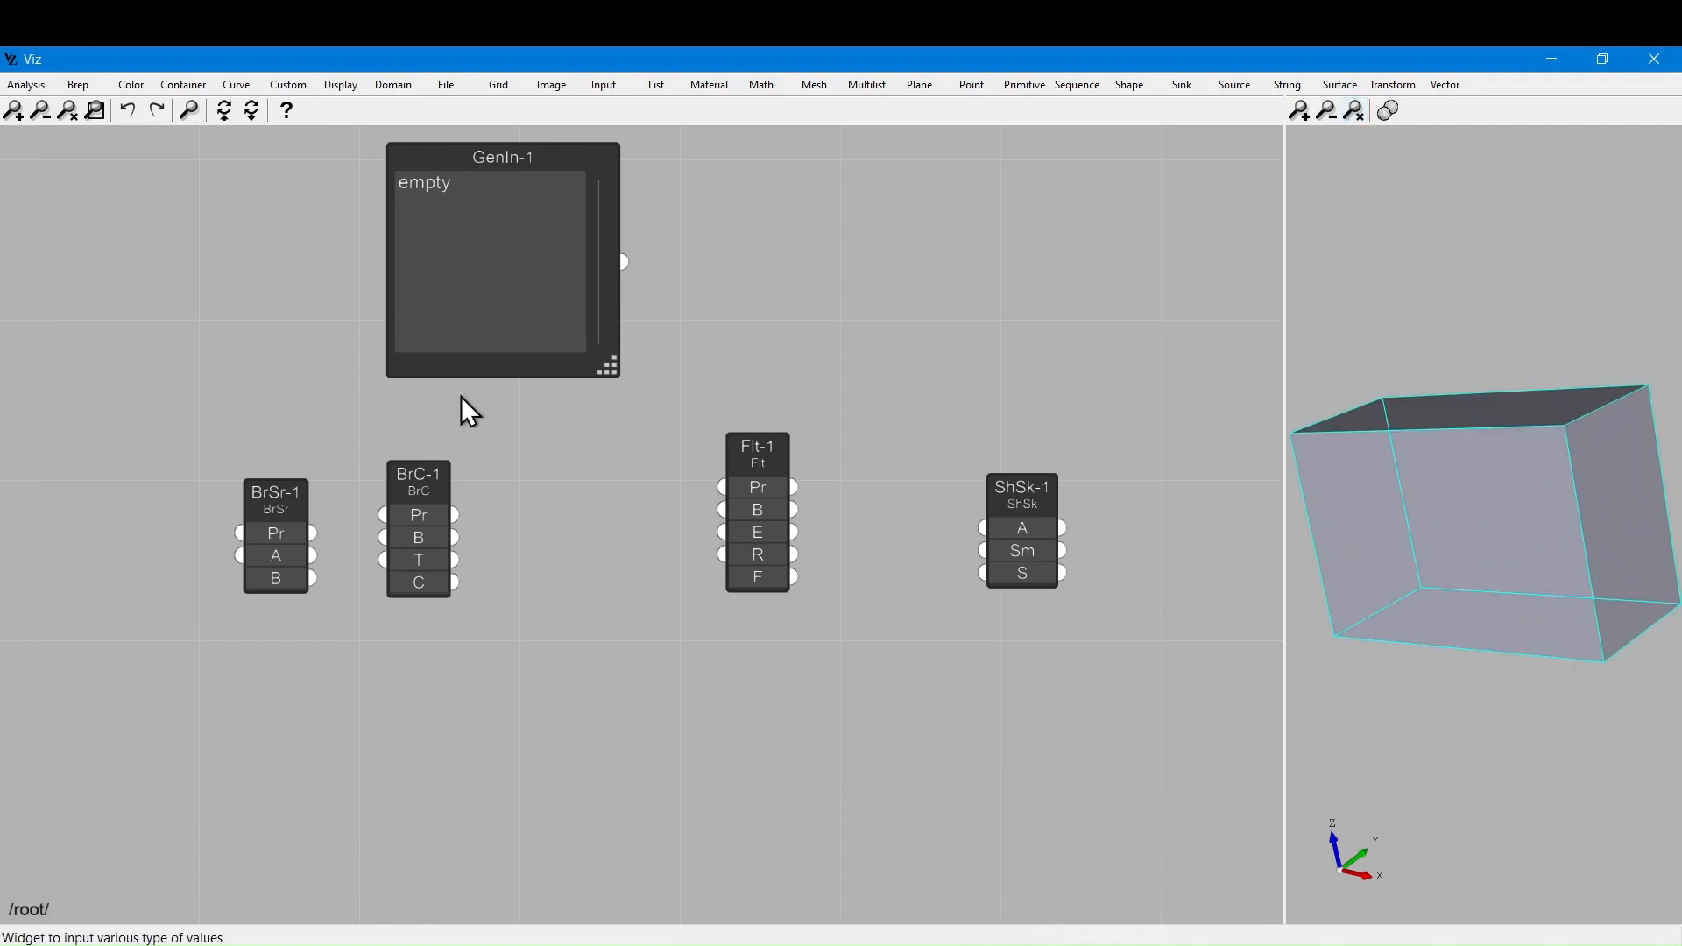
left_click_drag(394, 468, 485, 466)
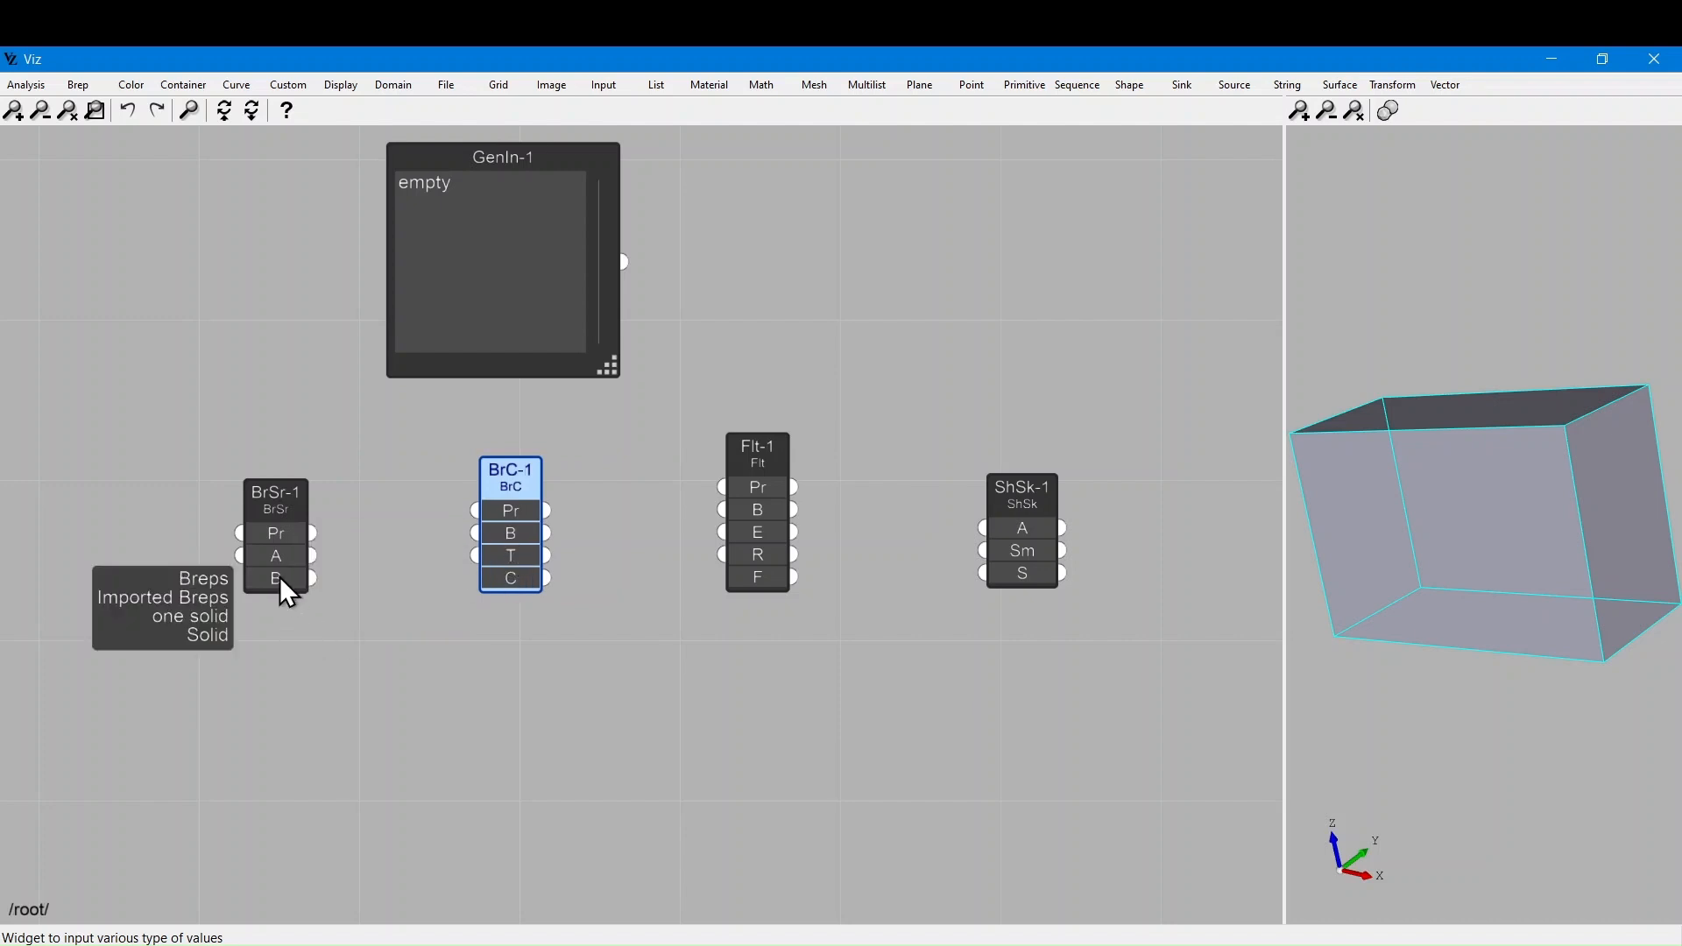
left_click_drag(312, 579, 476, 534)
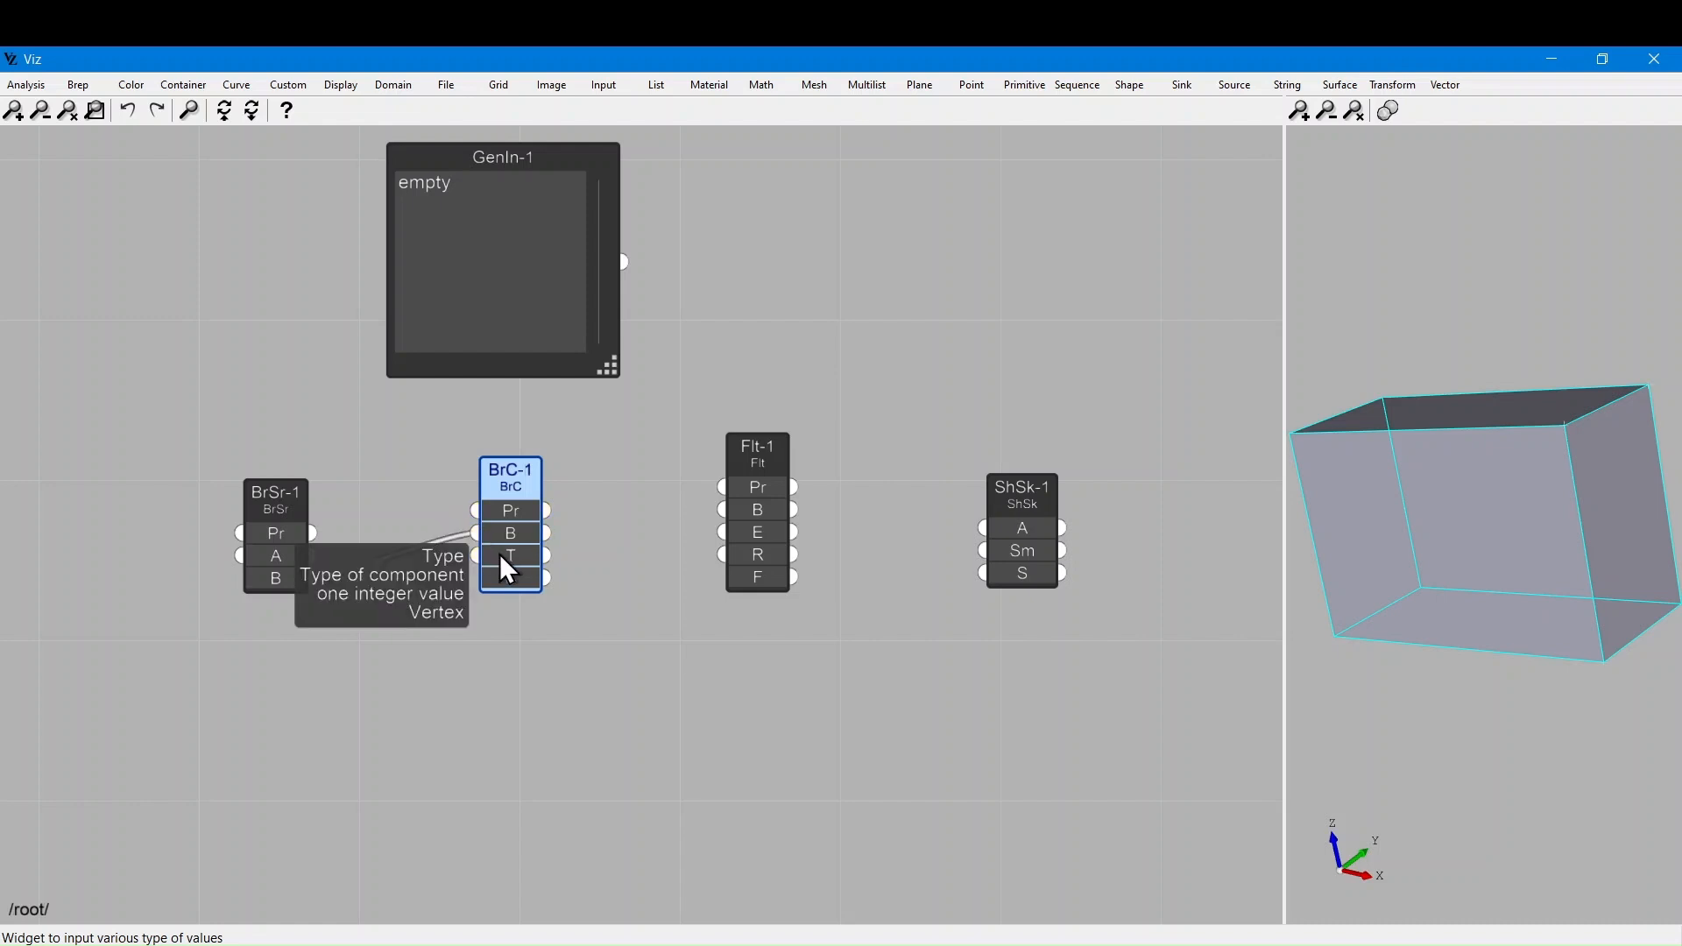
Set BrC-1's component type to Edge
left_click(501, 551)
left_click(517, 569)
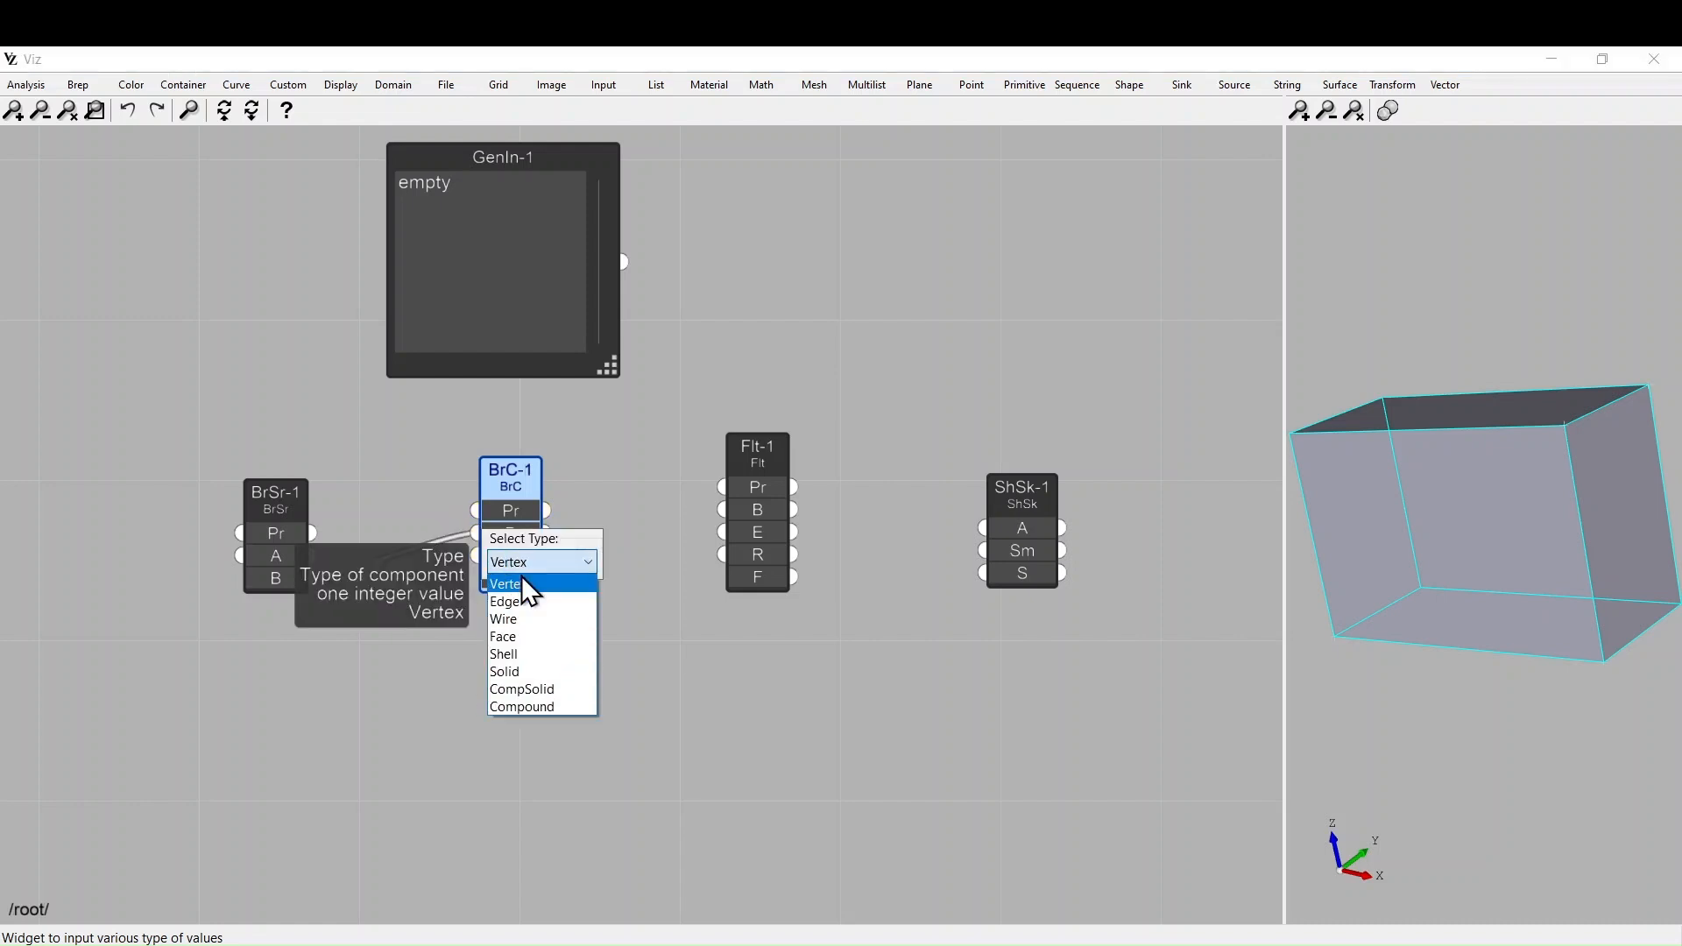
left_click(542, 600)
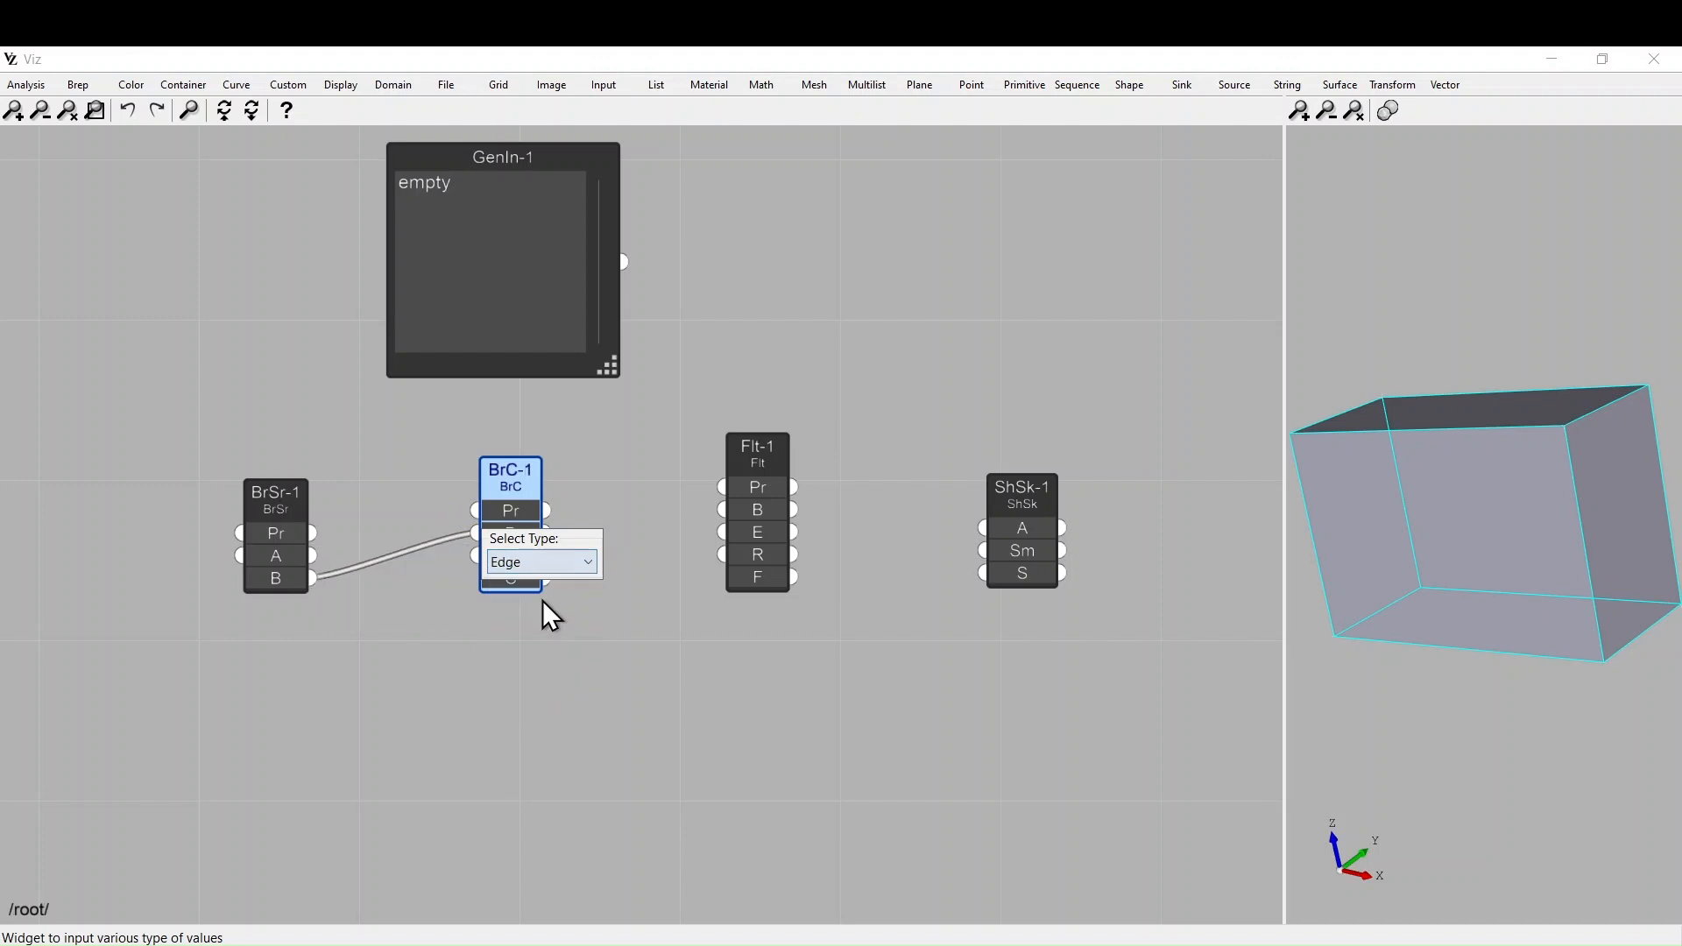
left_click(555, 681)
mouse_move(529, 580)
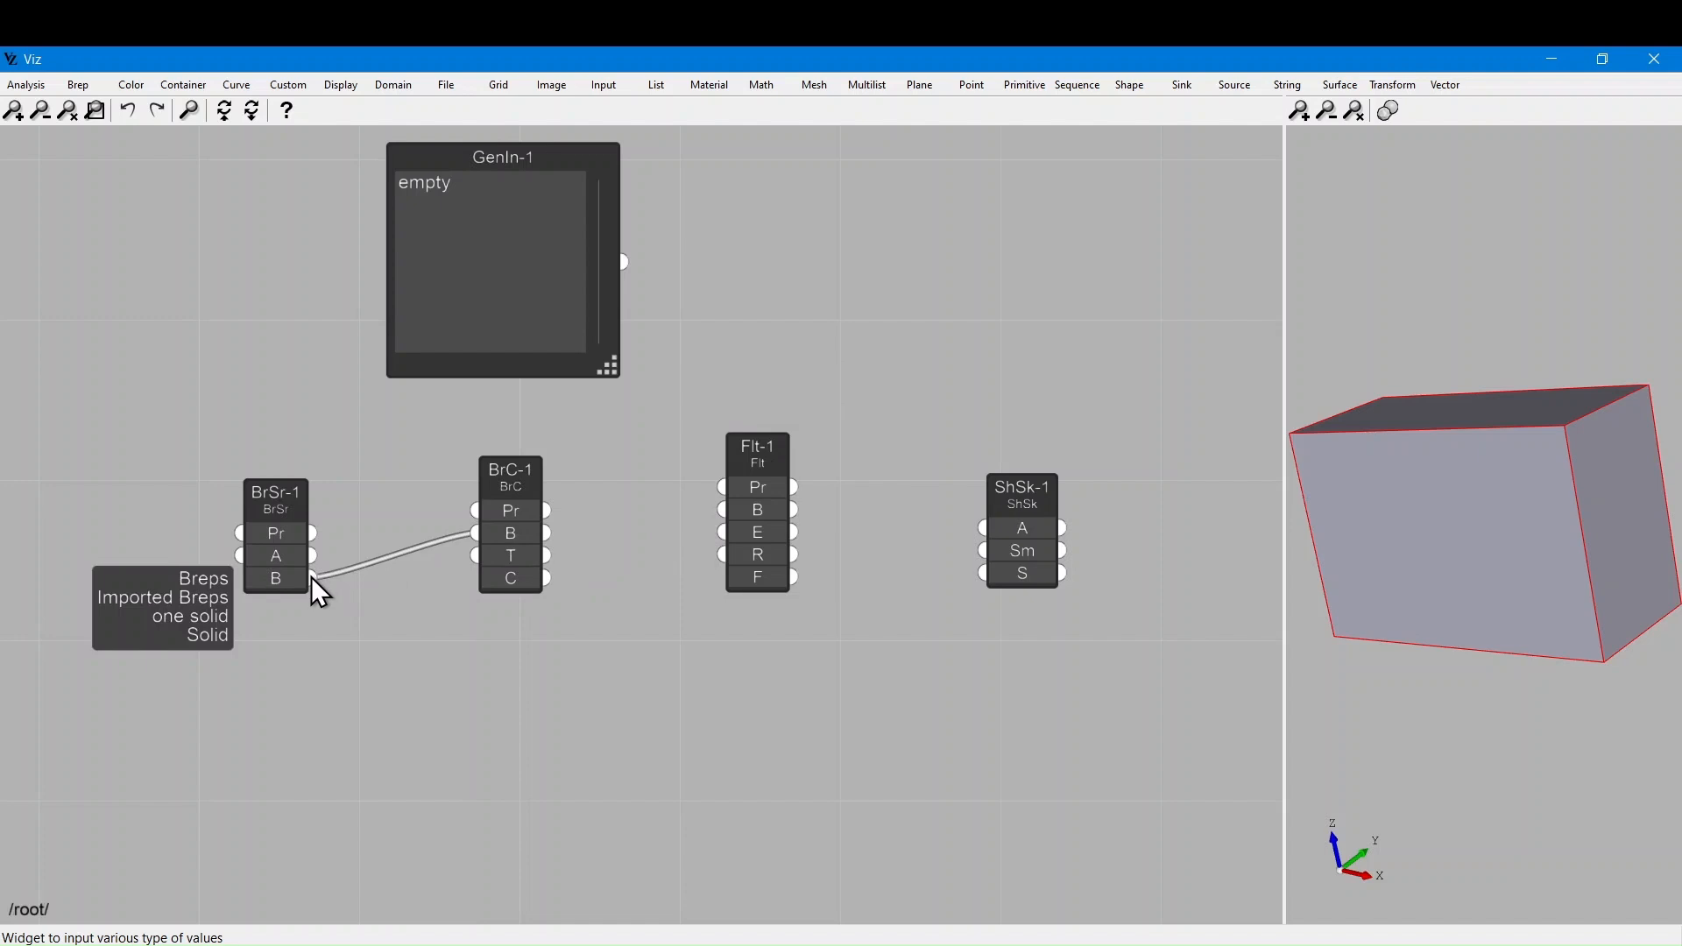
Wire the solid and BrC-1's edges into Flt-1's B and E inputs
left_click_drag(312, 576, 473, 556)
left_click_drag(549, 533, 722, 510)
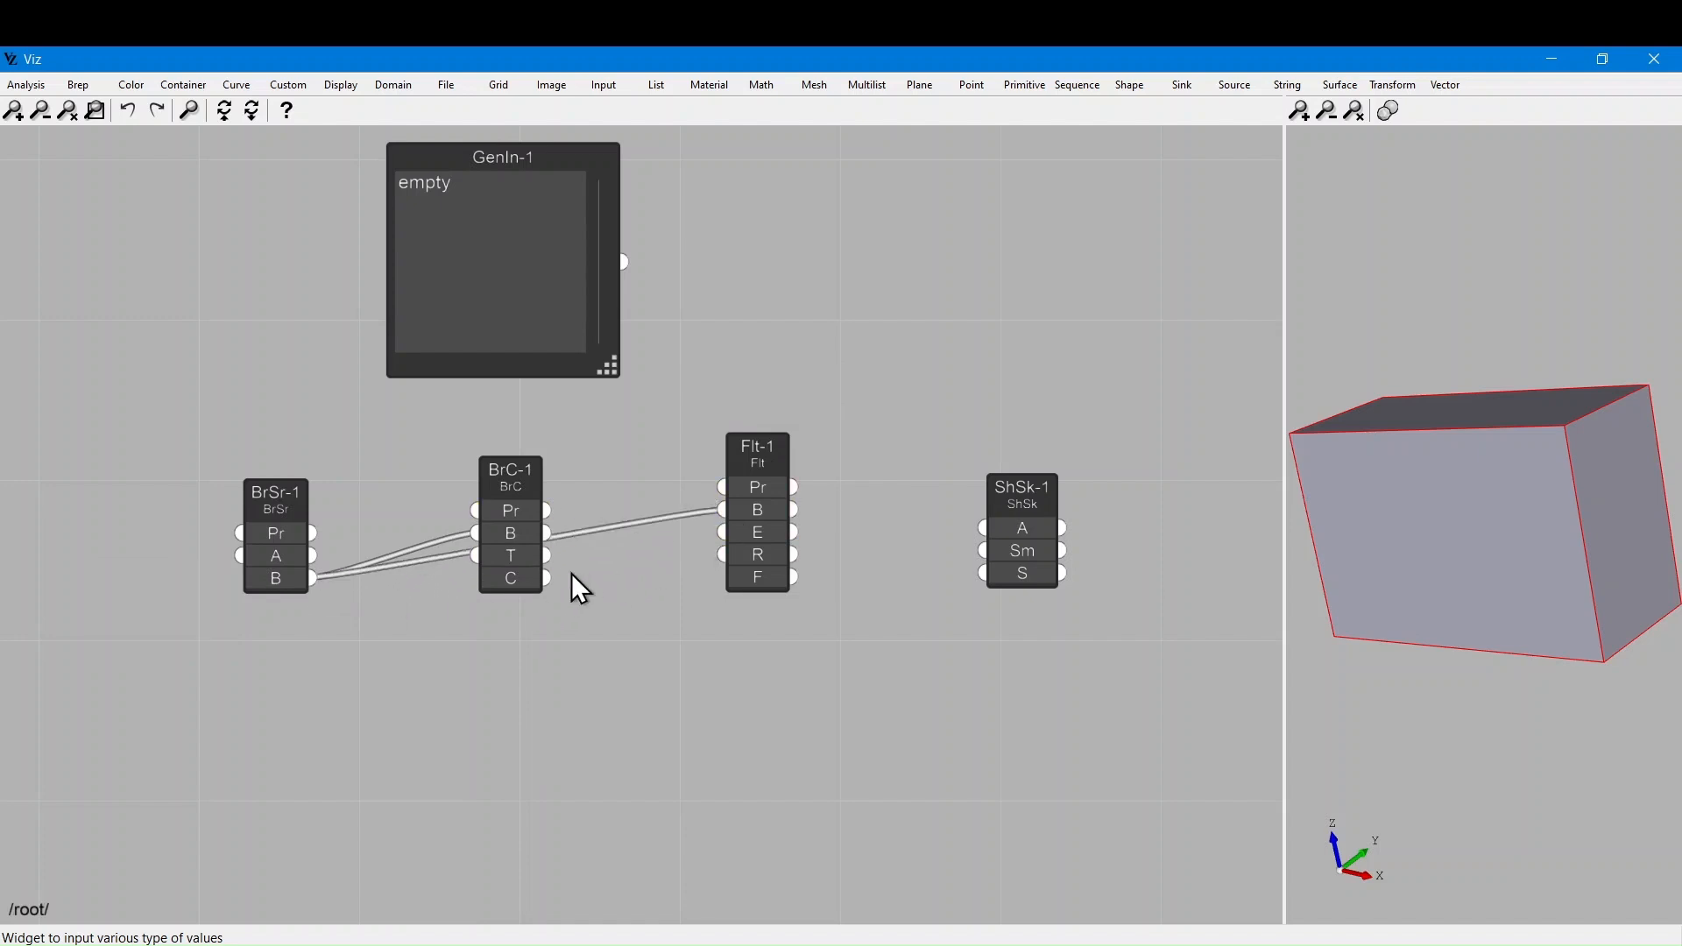
left_click_drag(545, 582, 724, 538)
Toggle the shaded previews on BrSr-1 and BrC-1 to hide the imported solid
left_click(258, 535)
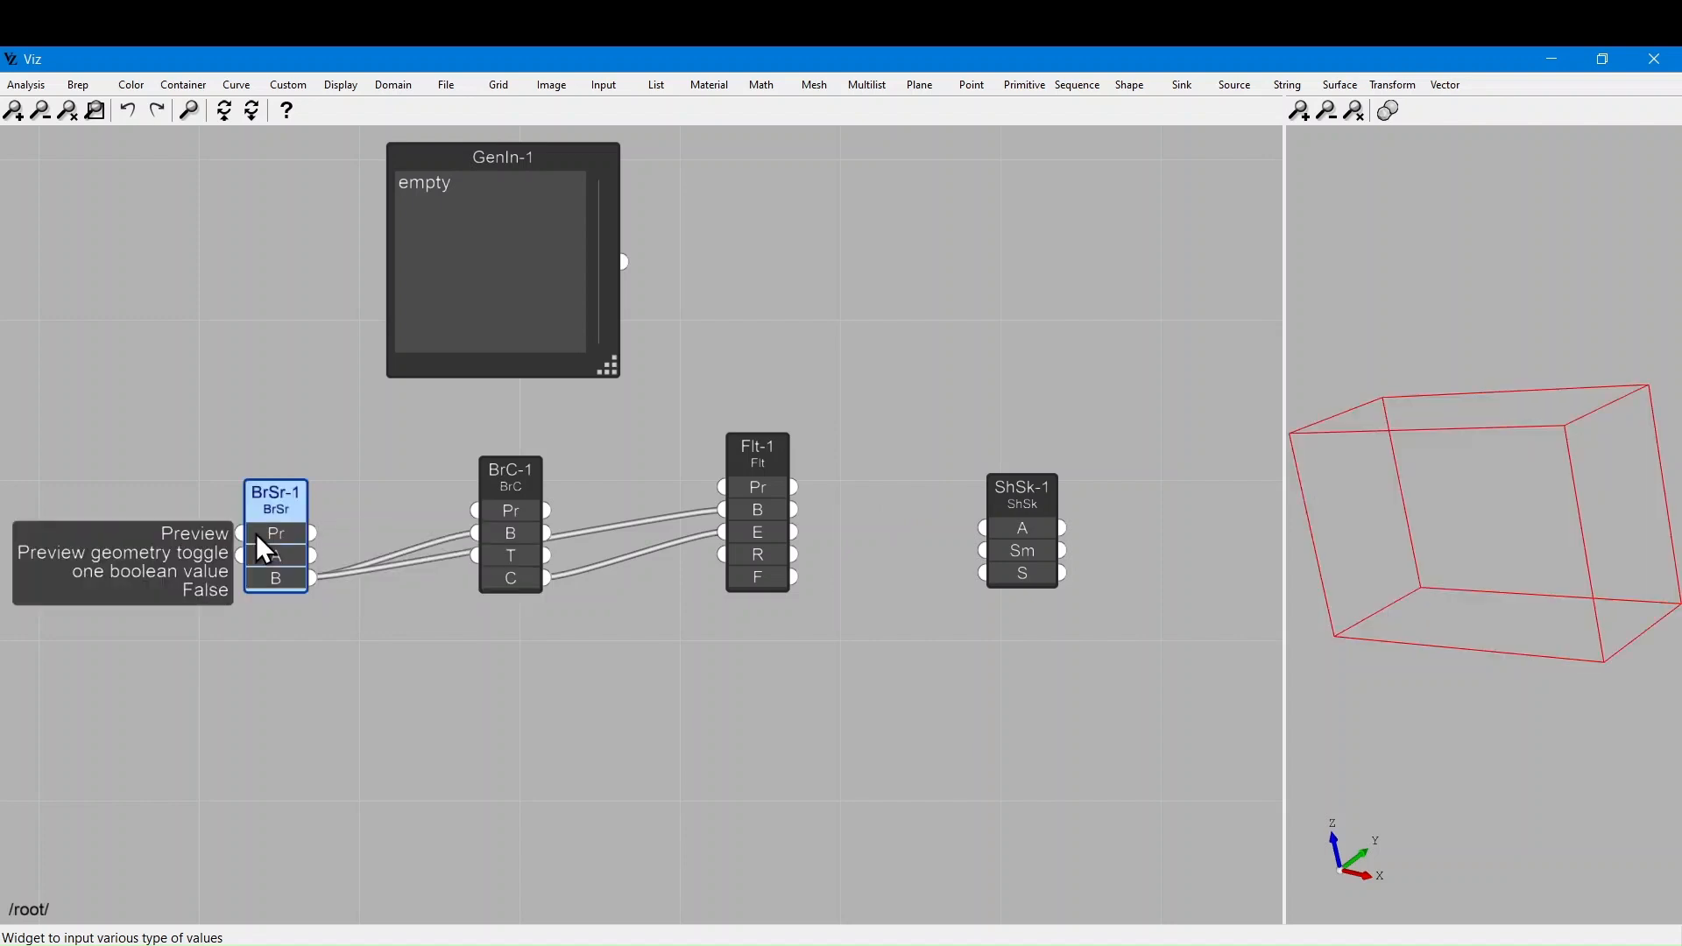
left_click(649, 782)
left_click(514, 510)
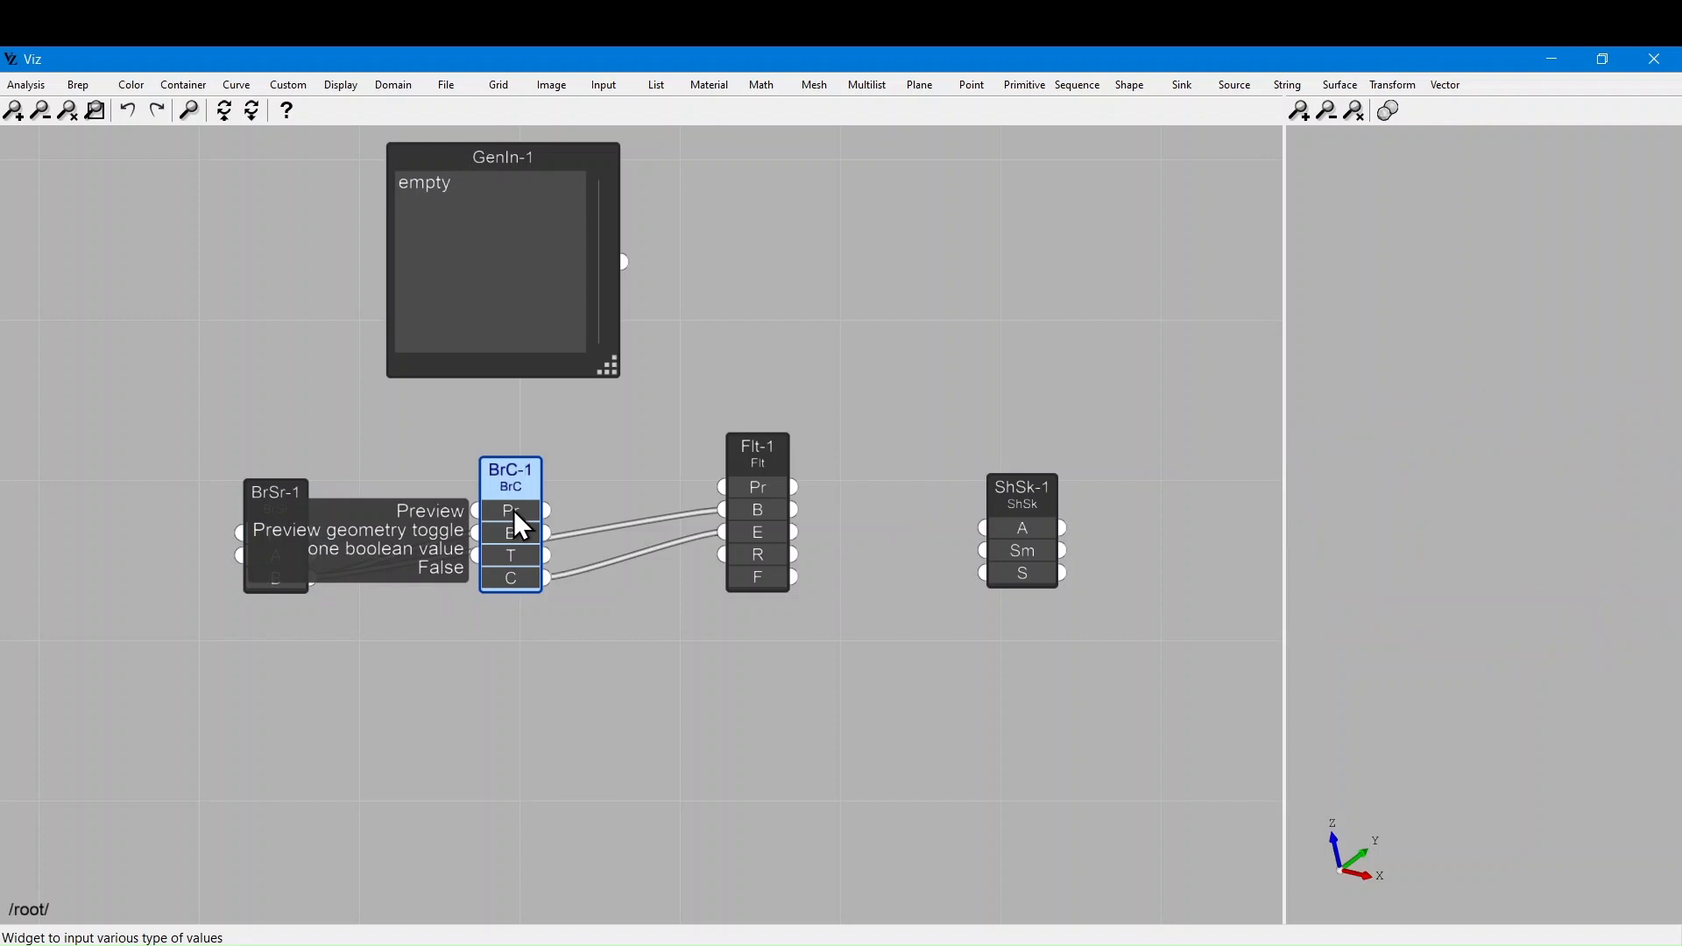
left_click(514, 510)
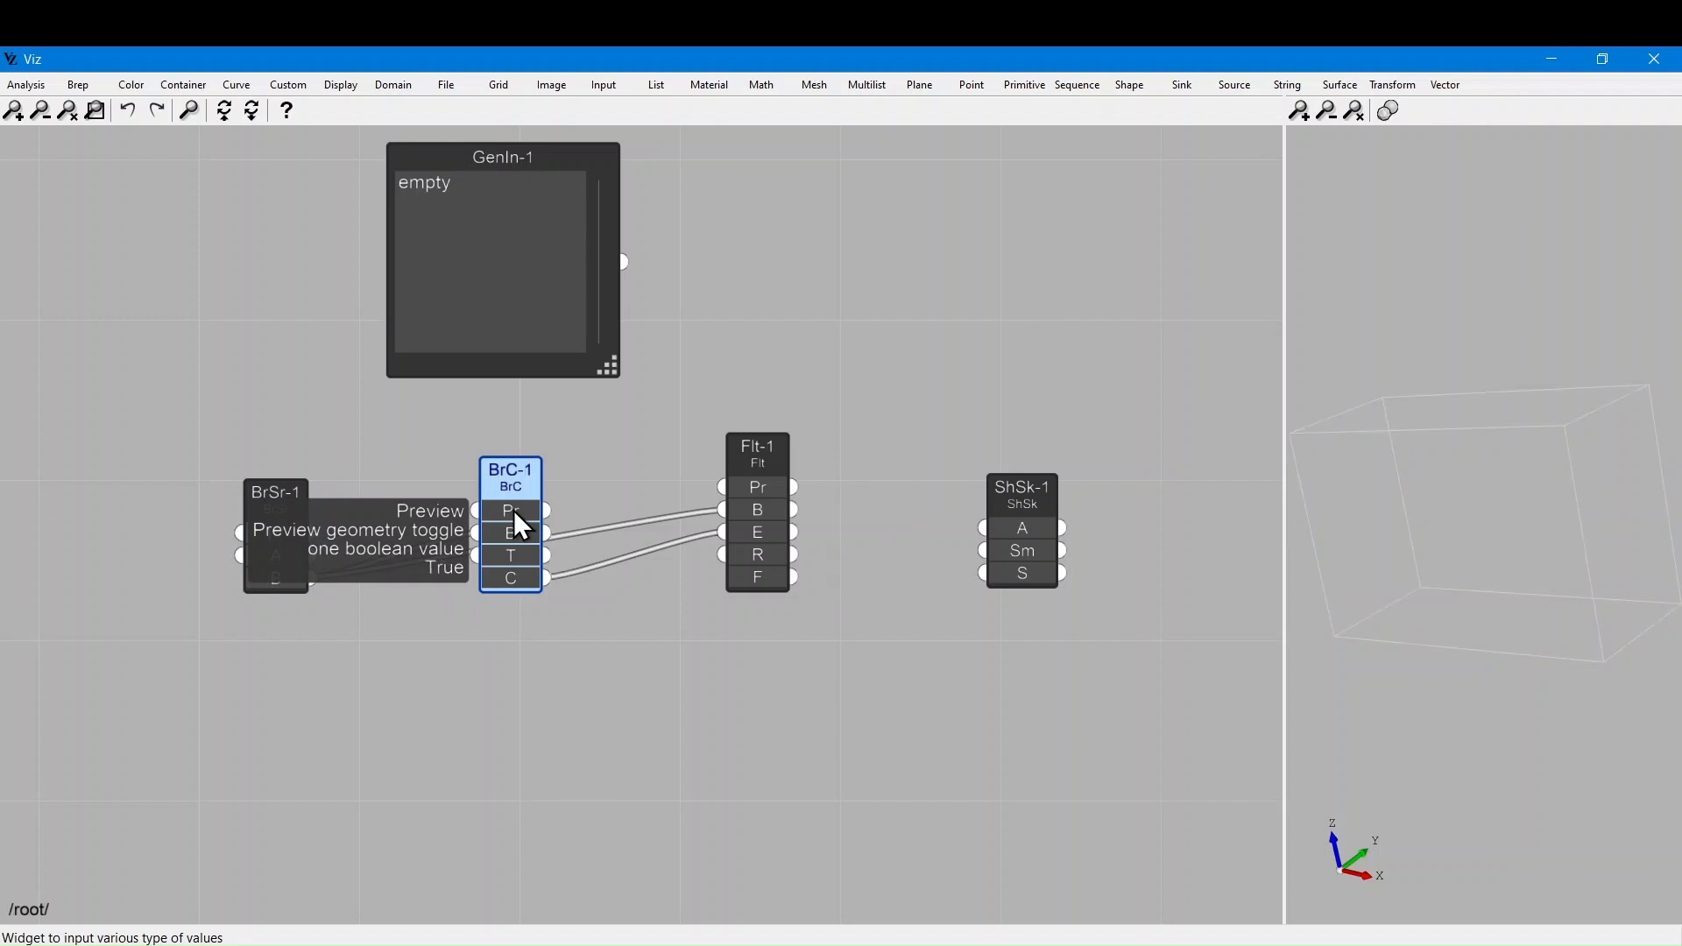
left_click(530, 703)
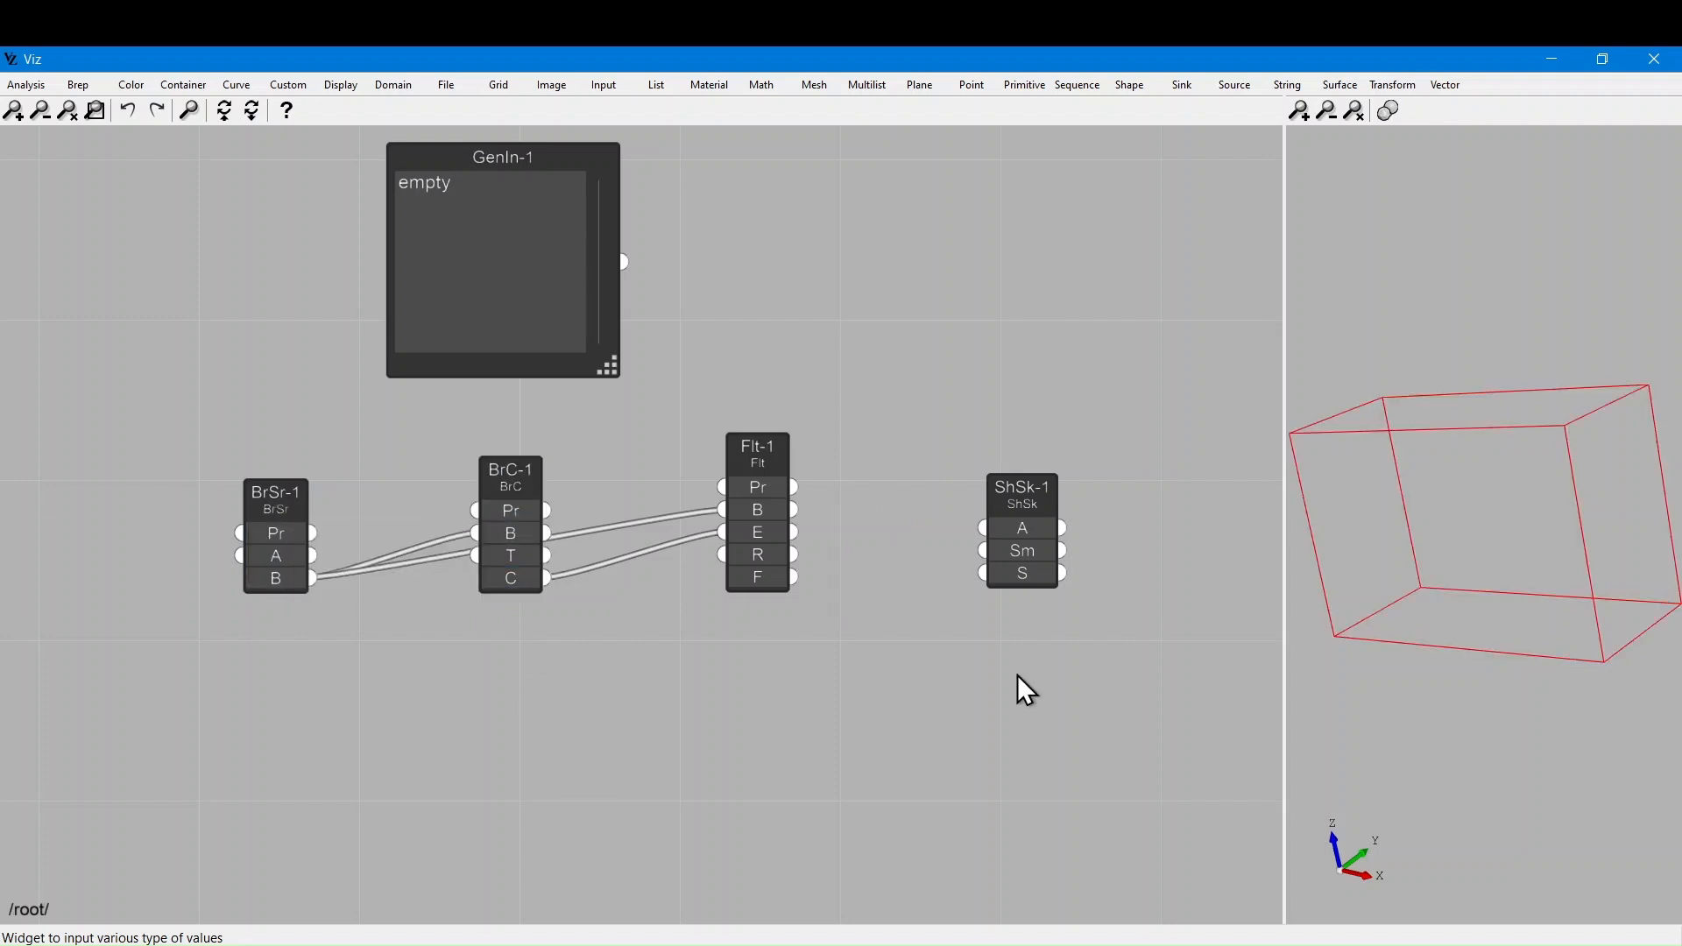
Set Flt-1's fillet radius to 0.001
double_click(755, 555)
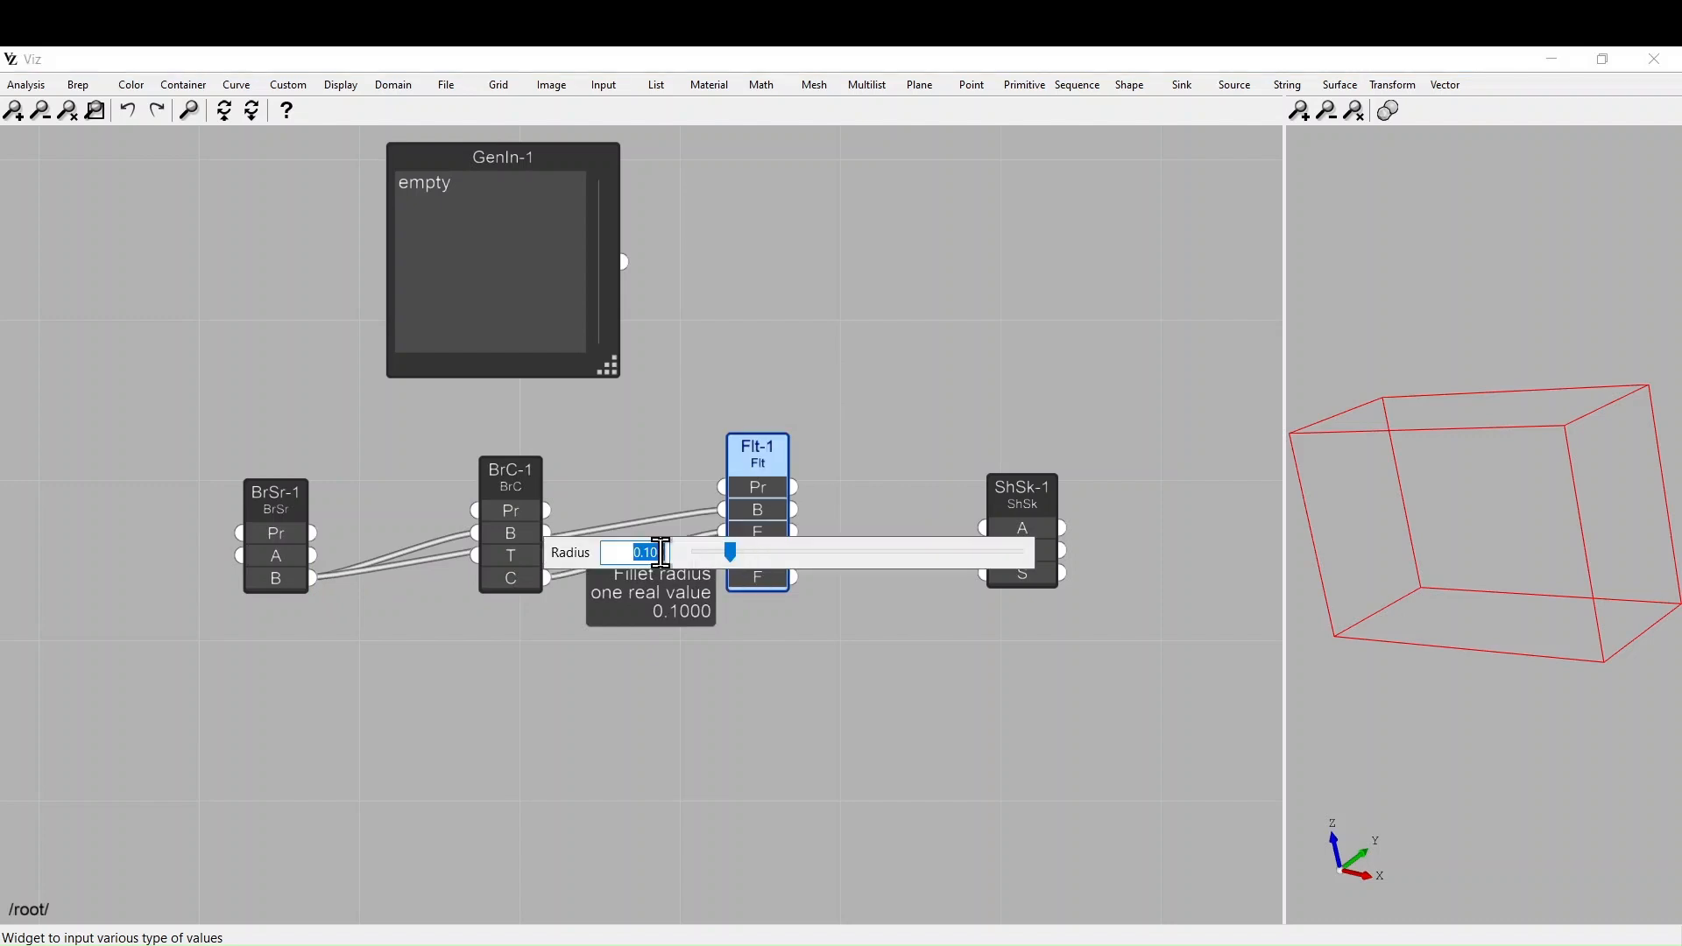
type("0.001")
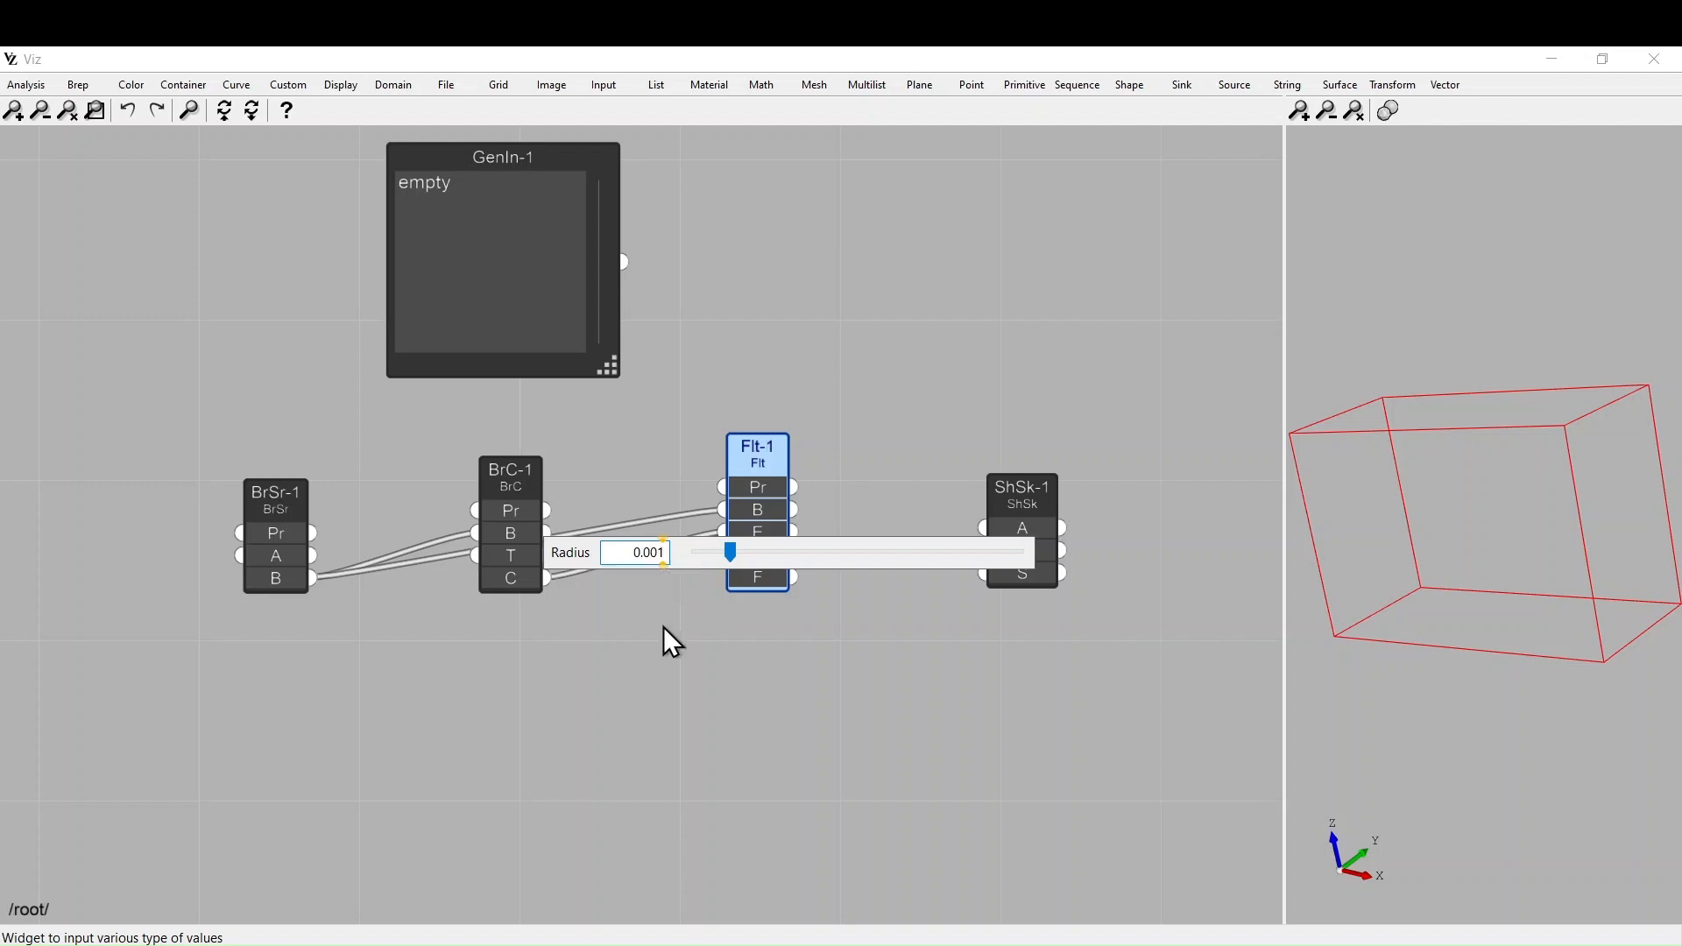
left_click(664, 713)
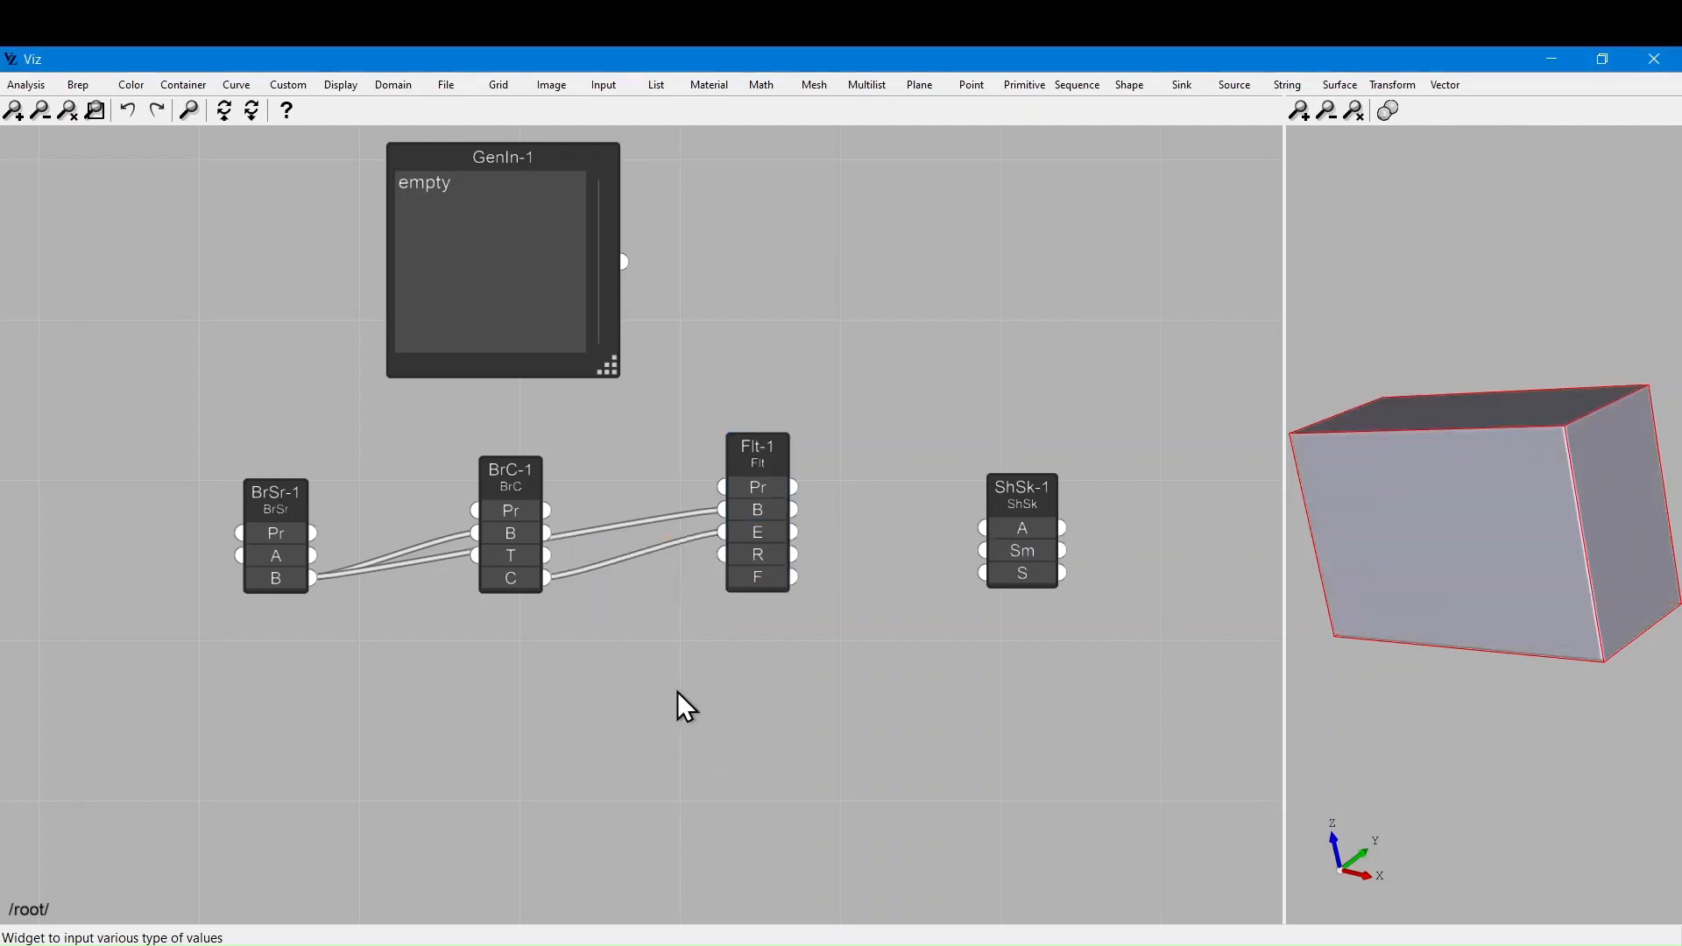
Wire Flt-1's F output into ShSk-1's S input, move ShSk-1 closer, and minimize Viz
left_click(514, 512)
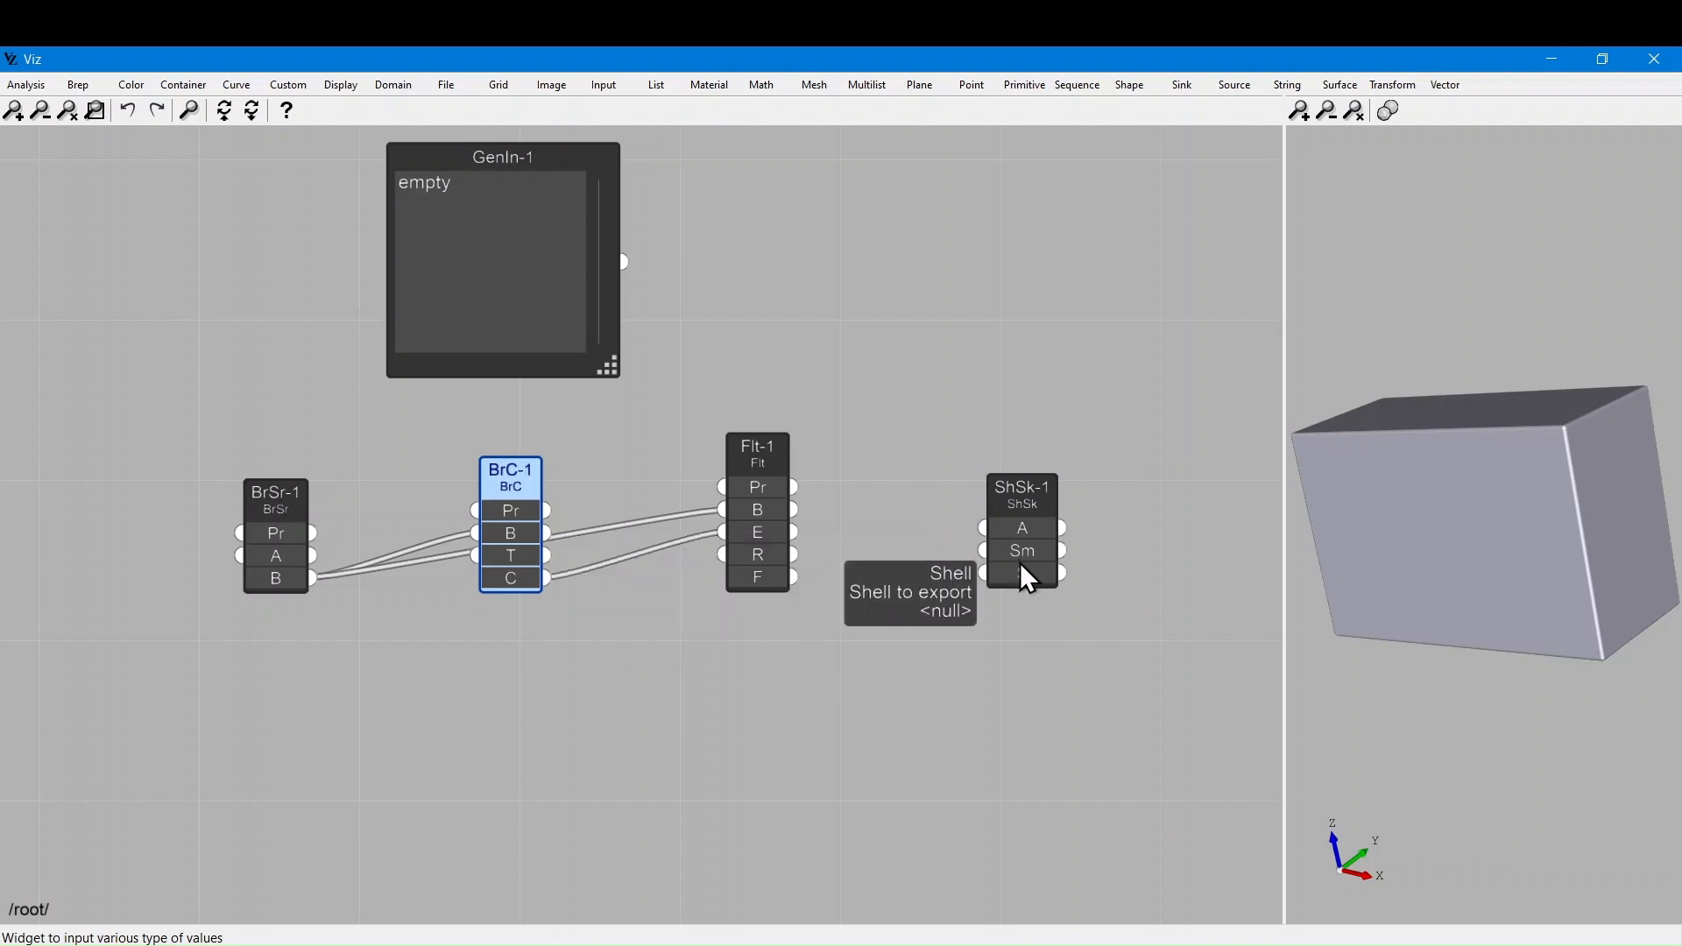
left_click_drag(793, 578, 995, 578)
left_click_drag(1007, 498, 903, 506)
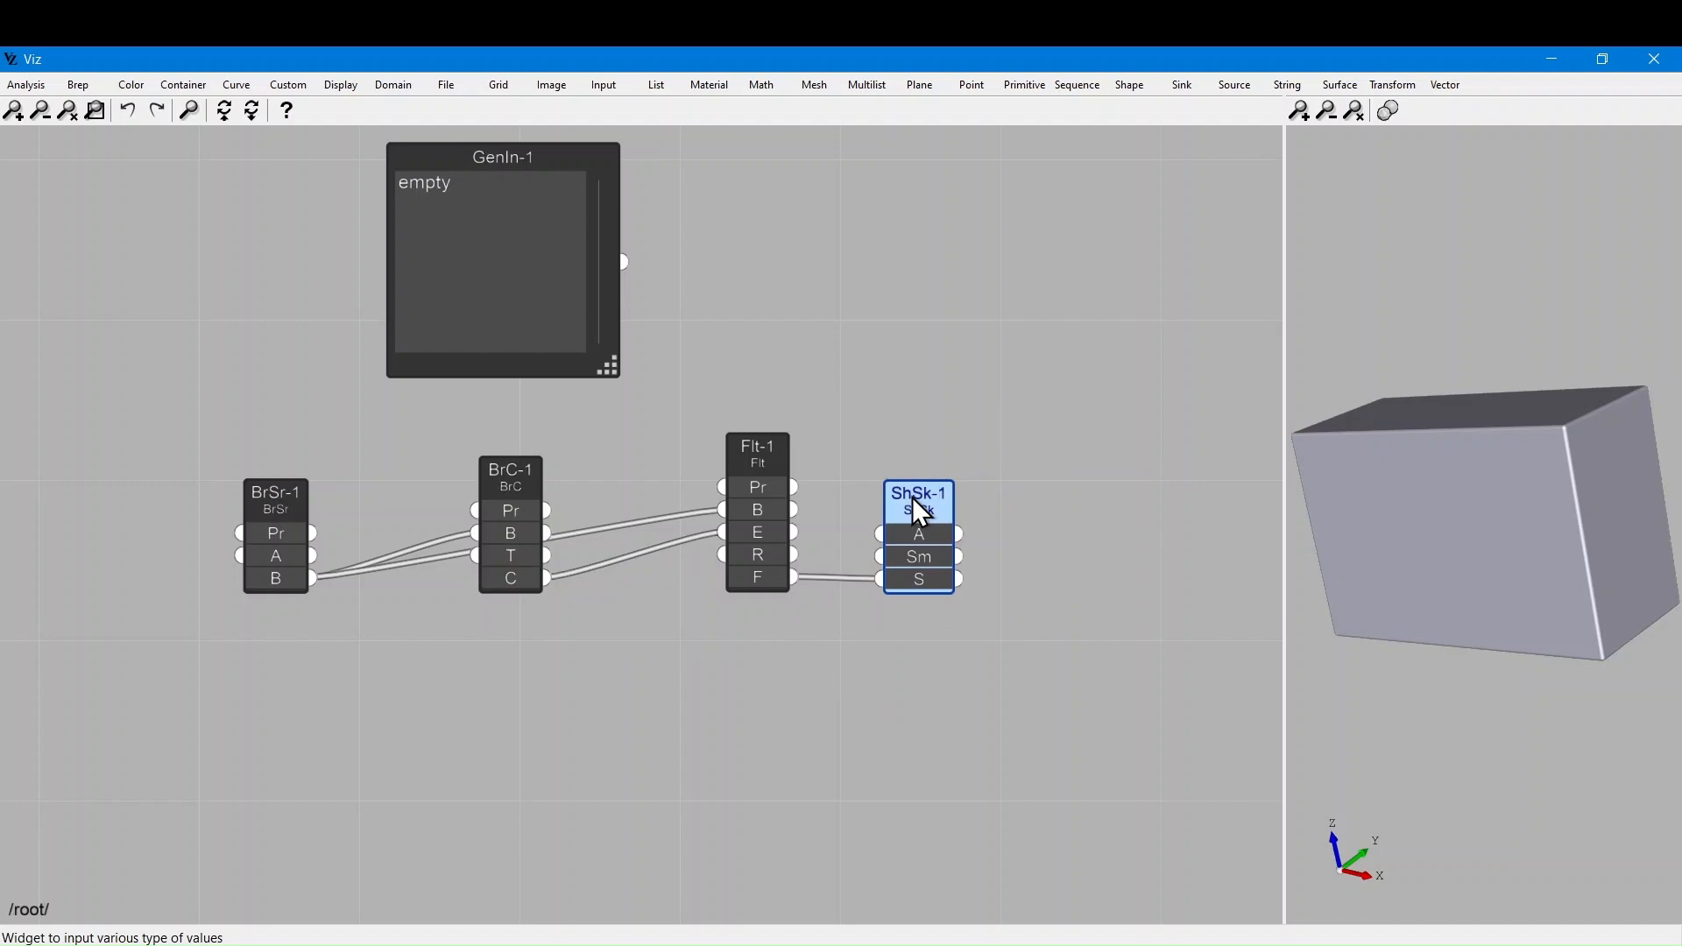
left_click(1553, 59)
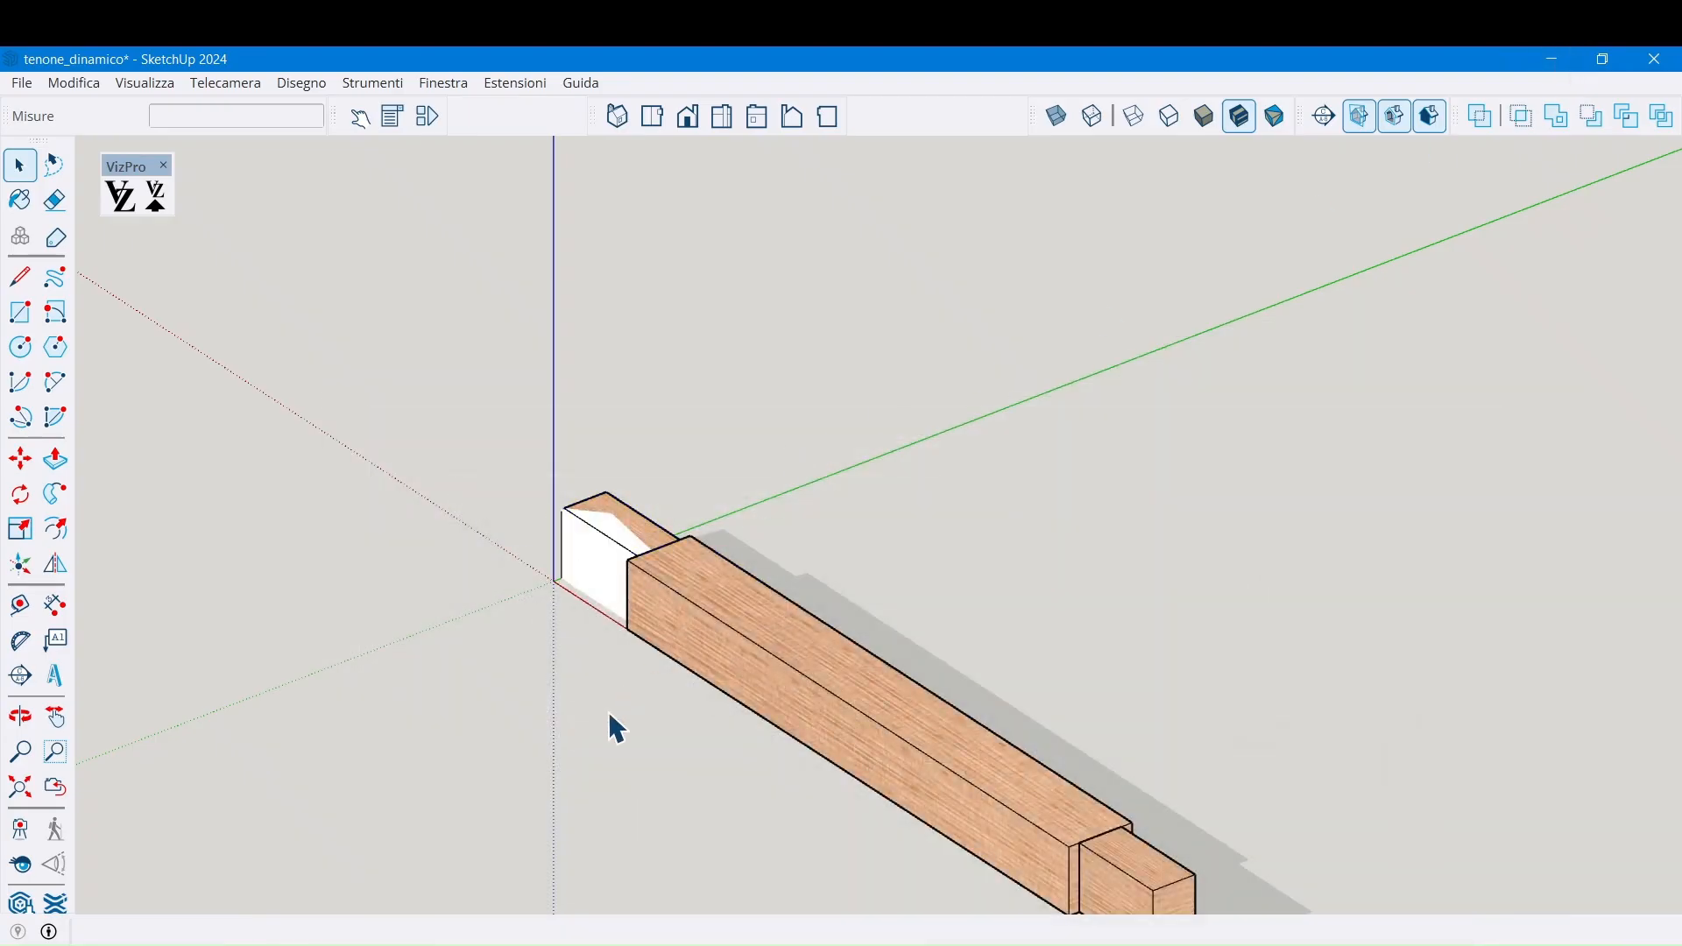
Move the exported white box away from the tenon end with the Move tool
middle_click_drag(394, 680, 1130, 698)
scroll(860, 699, "up", 5)
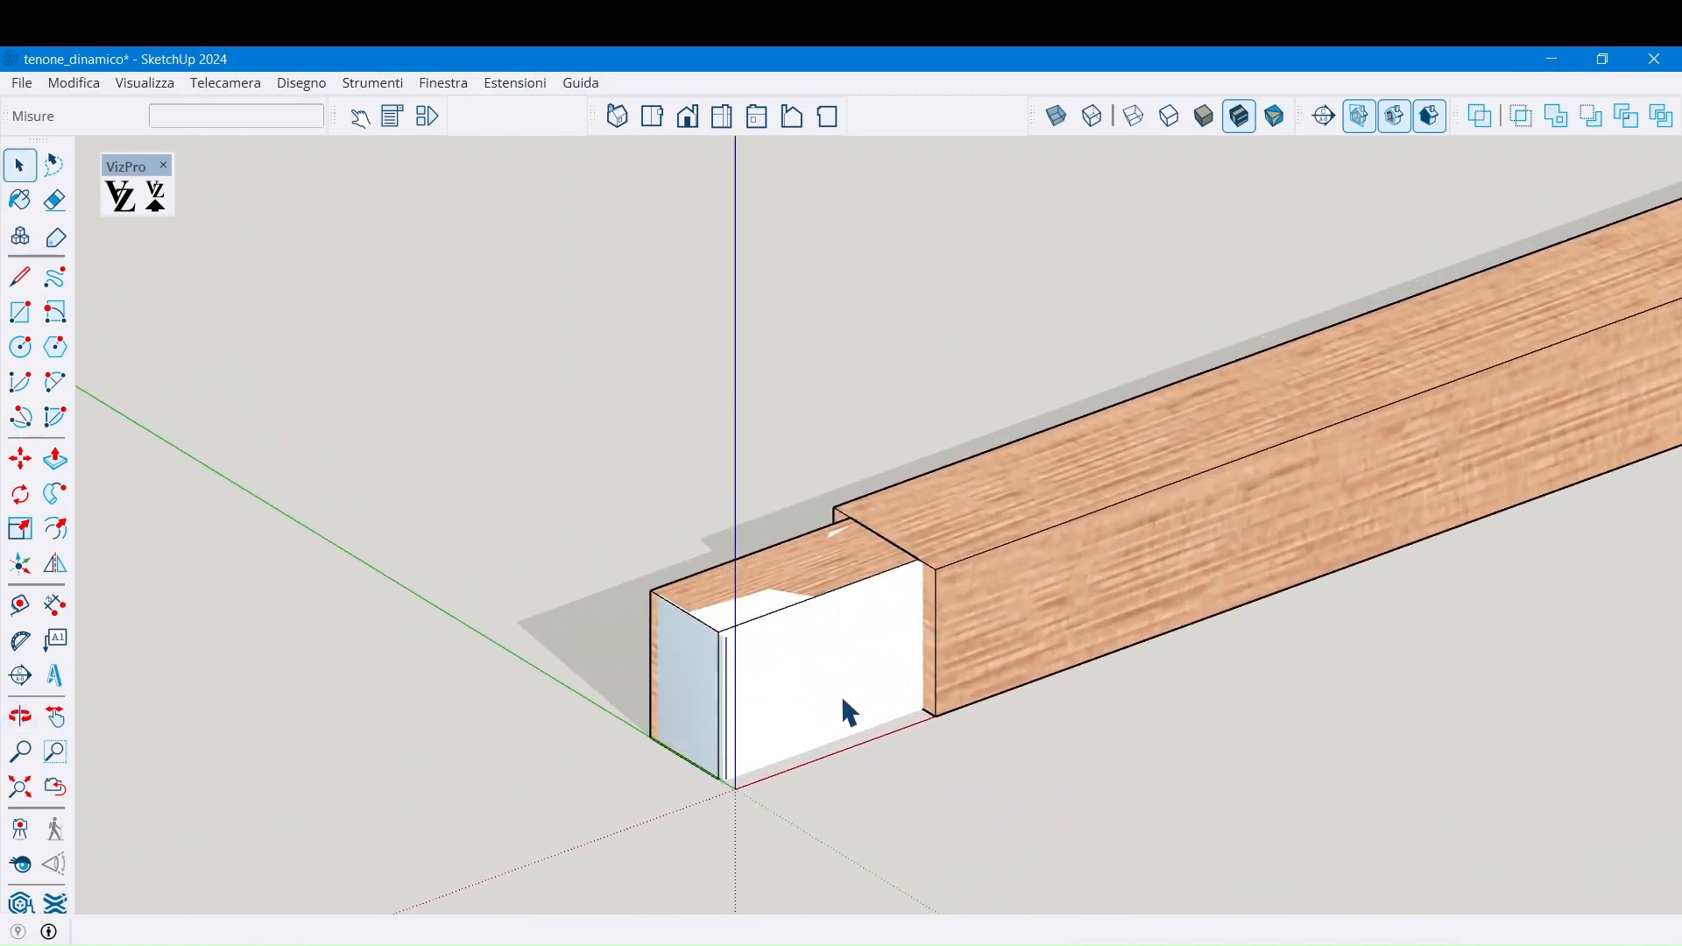
scroll(832, 692, "up", 2)
middle_click_drag(788, 674, 870, 692)
left_click(874, 698)
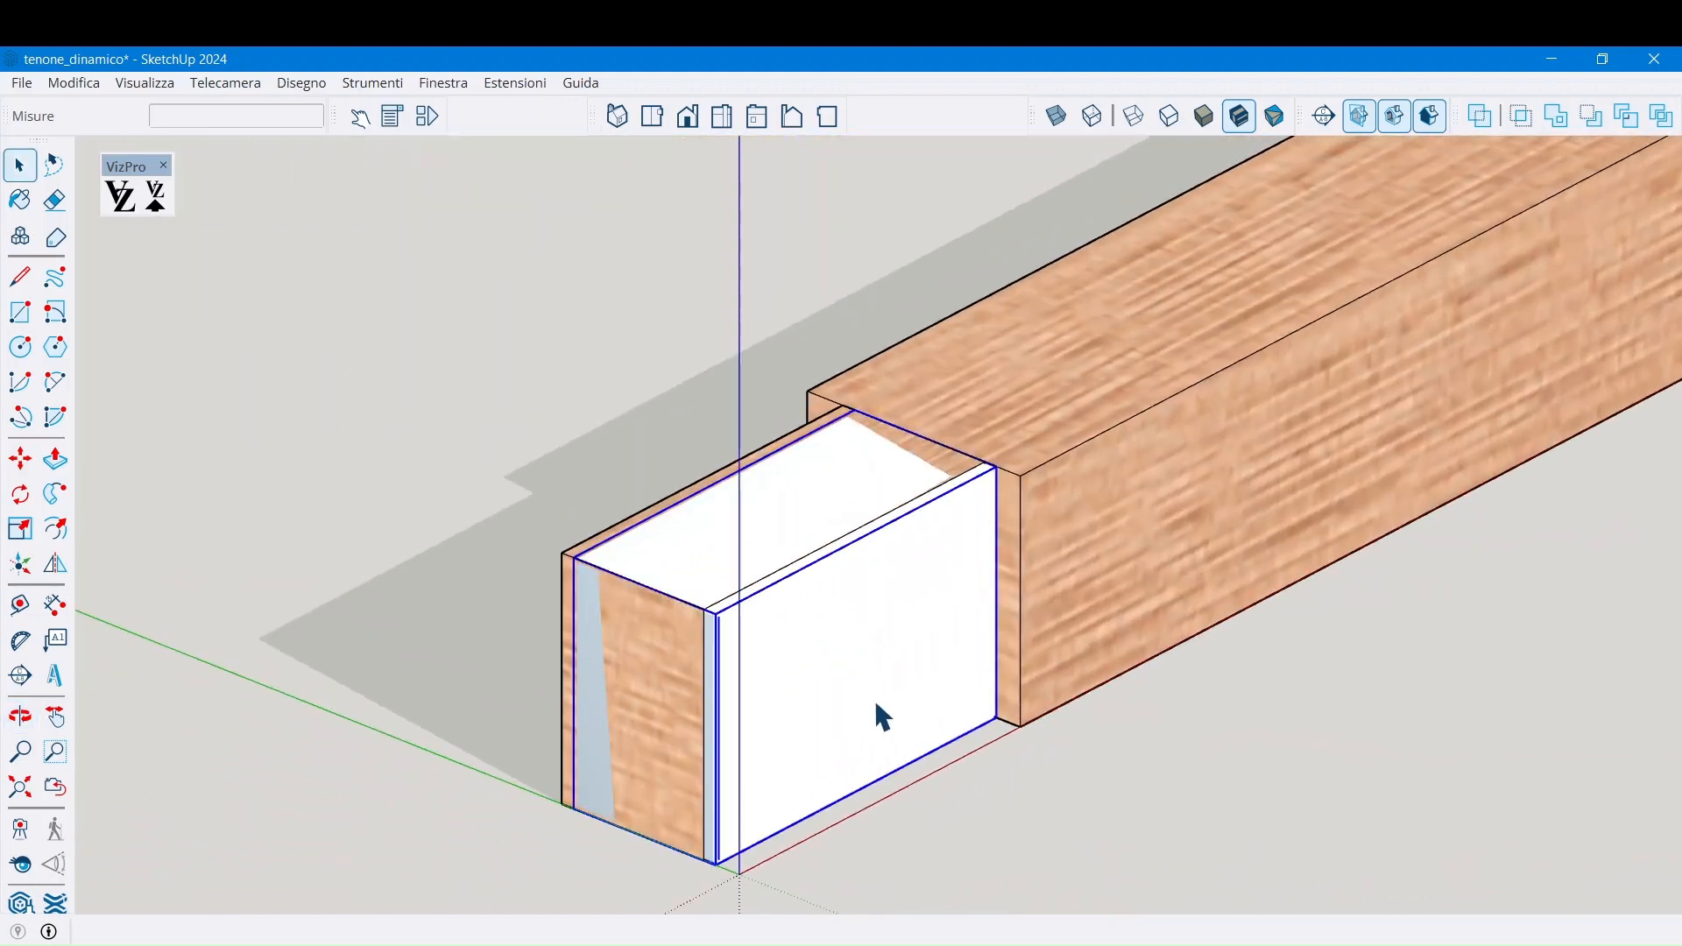
key("m")
left_click(872, 695)
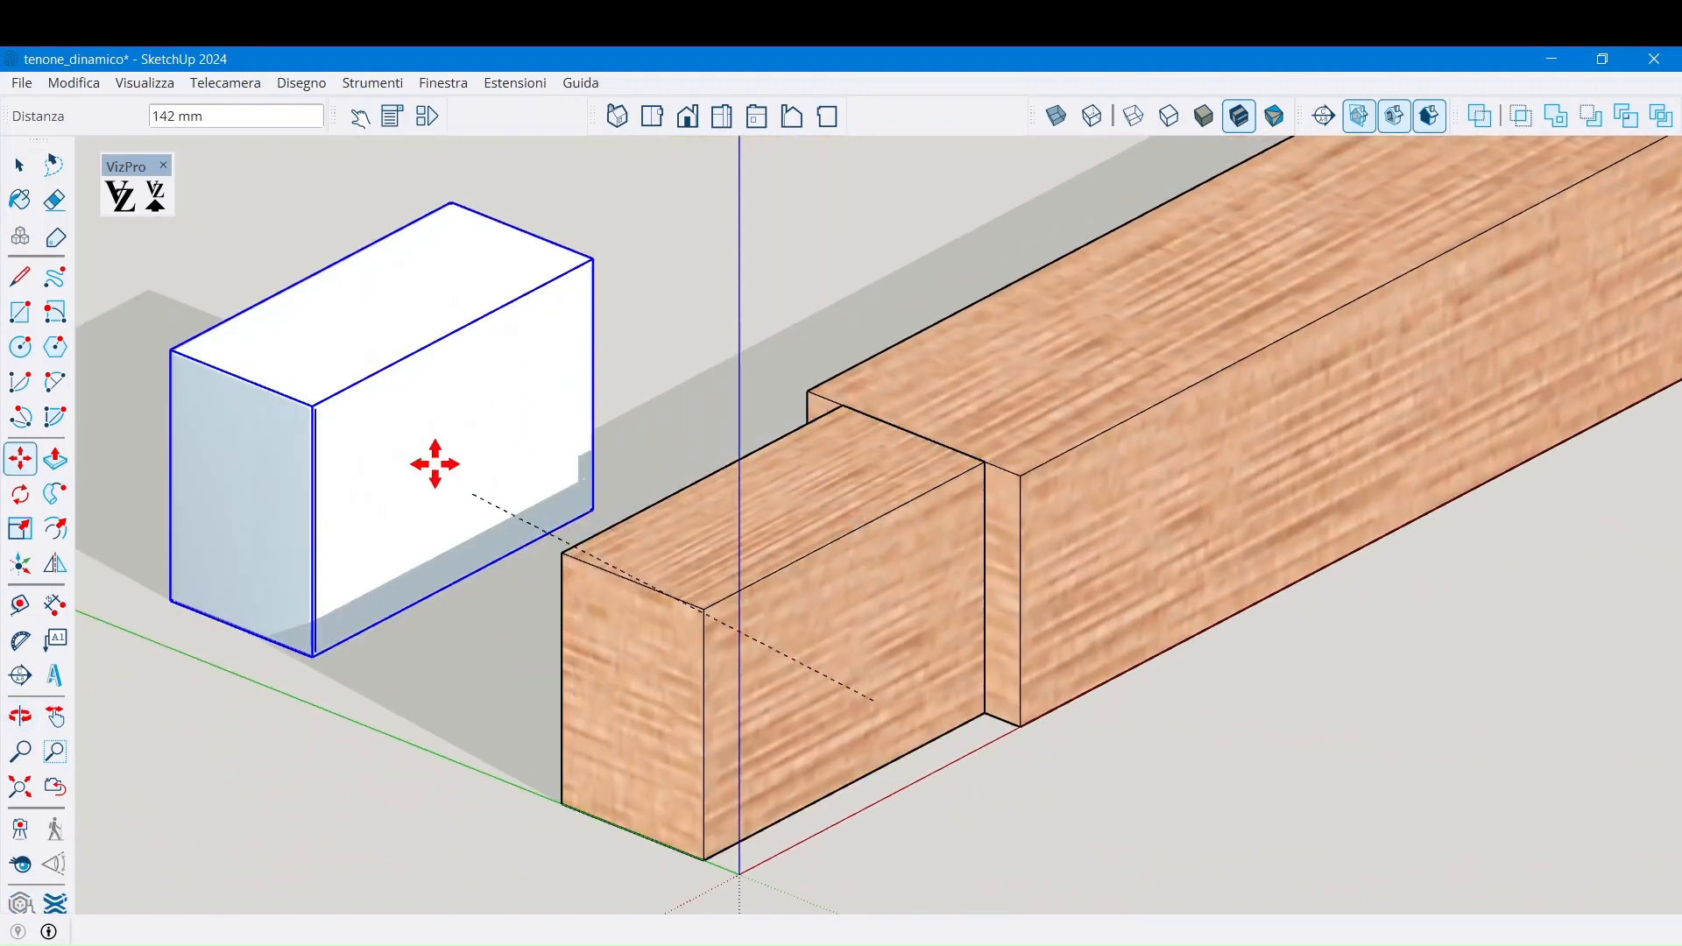
left_click(376, 515)
key("space")
left_click(317, 759)
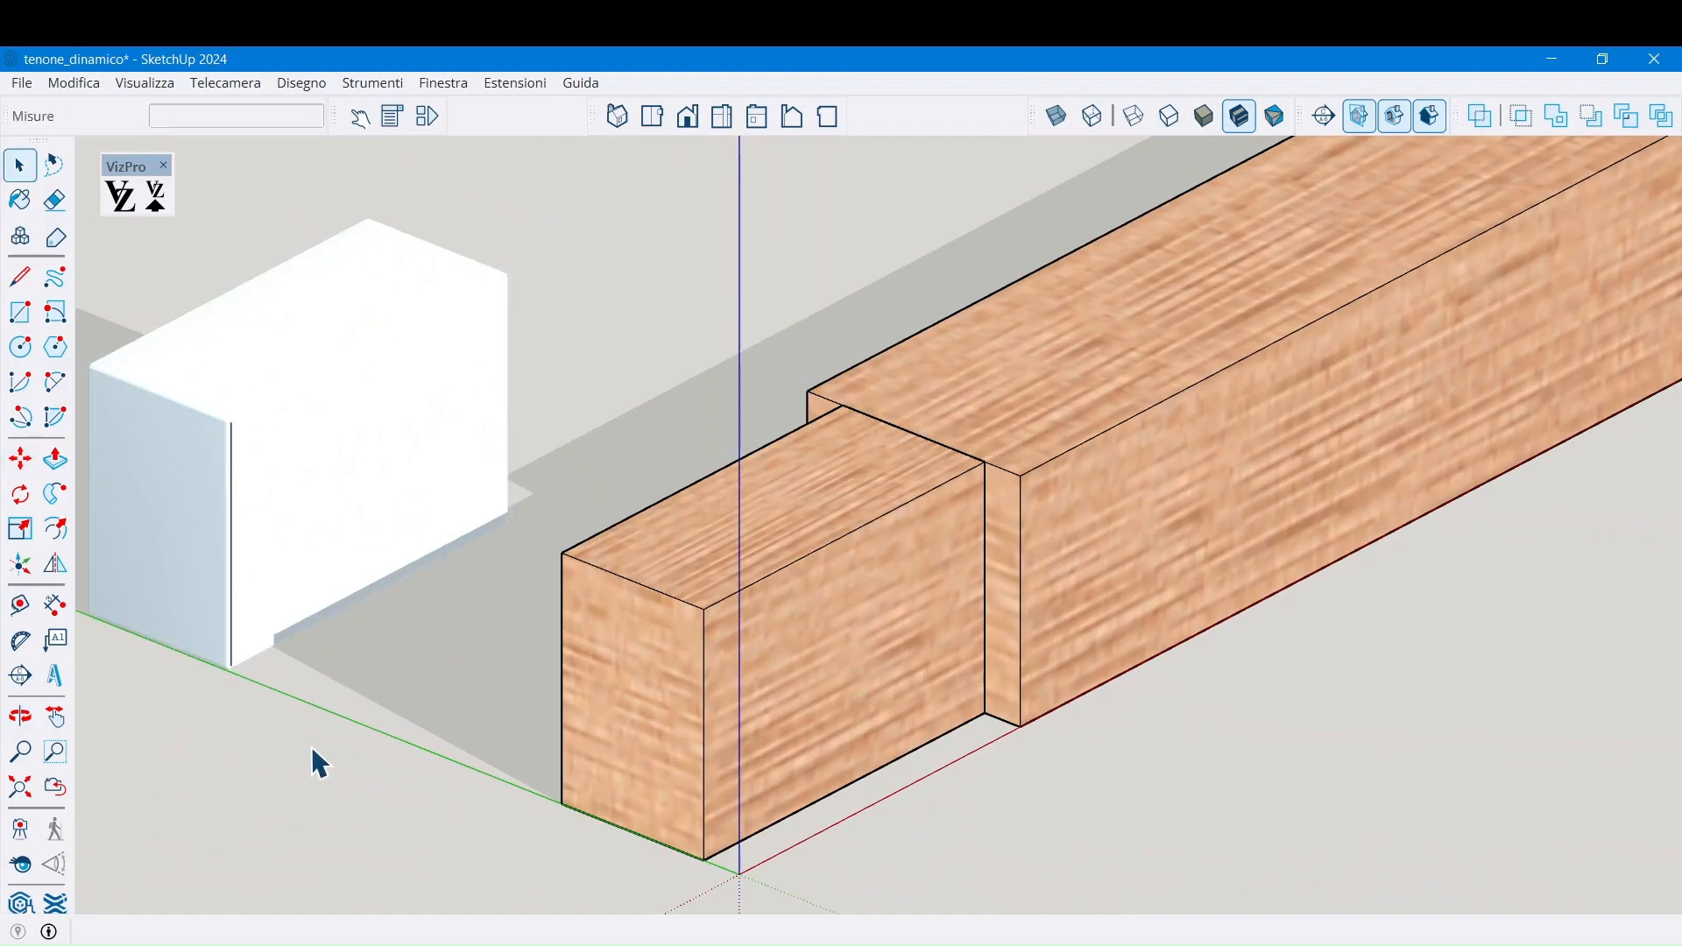
Turn on View > Hidden Geometry and zoom into a box corner to inspect its rounding
scroll(317, 758, "down", 2)
scroll(193, 653, "up", 2)
middle_click_drag(214, 631, 490, 568)
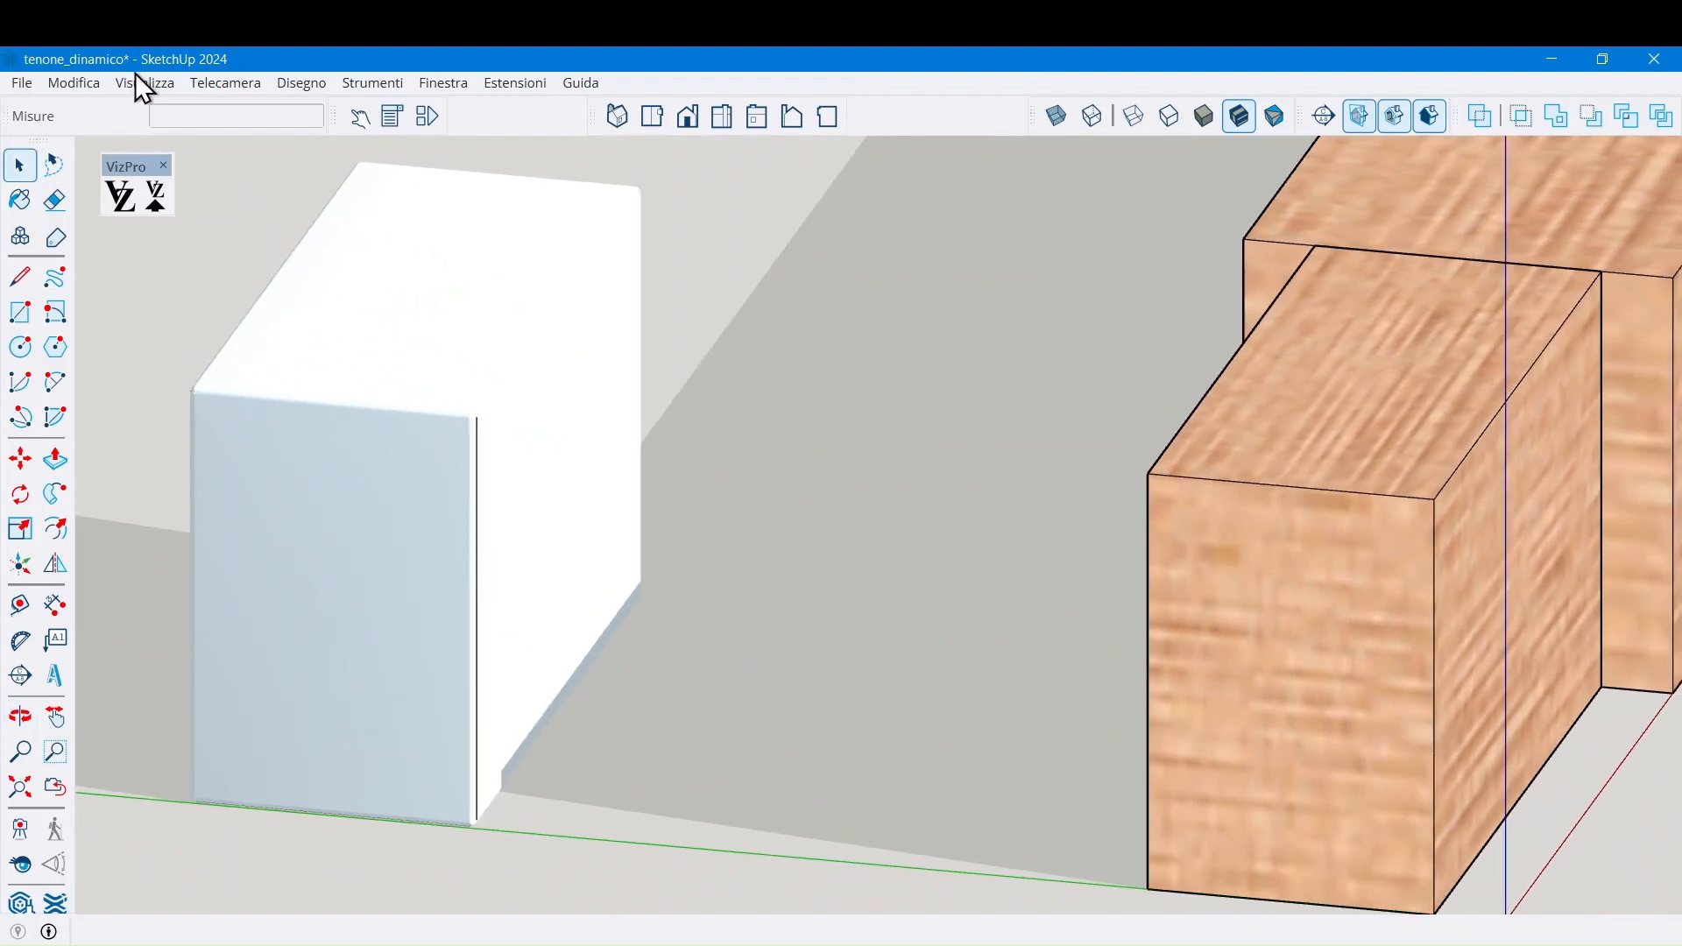
left_click(136, 81)
left_click(219, 165)
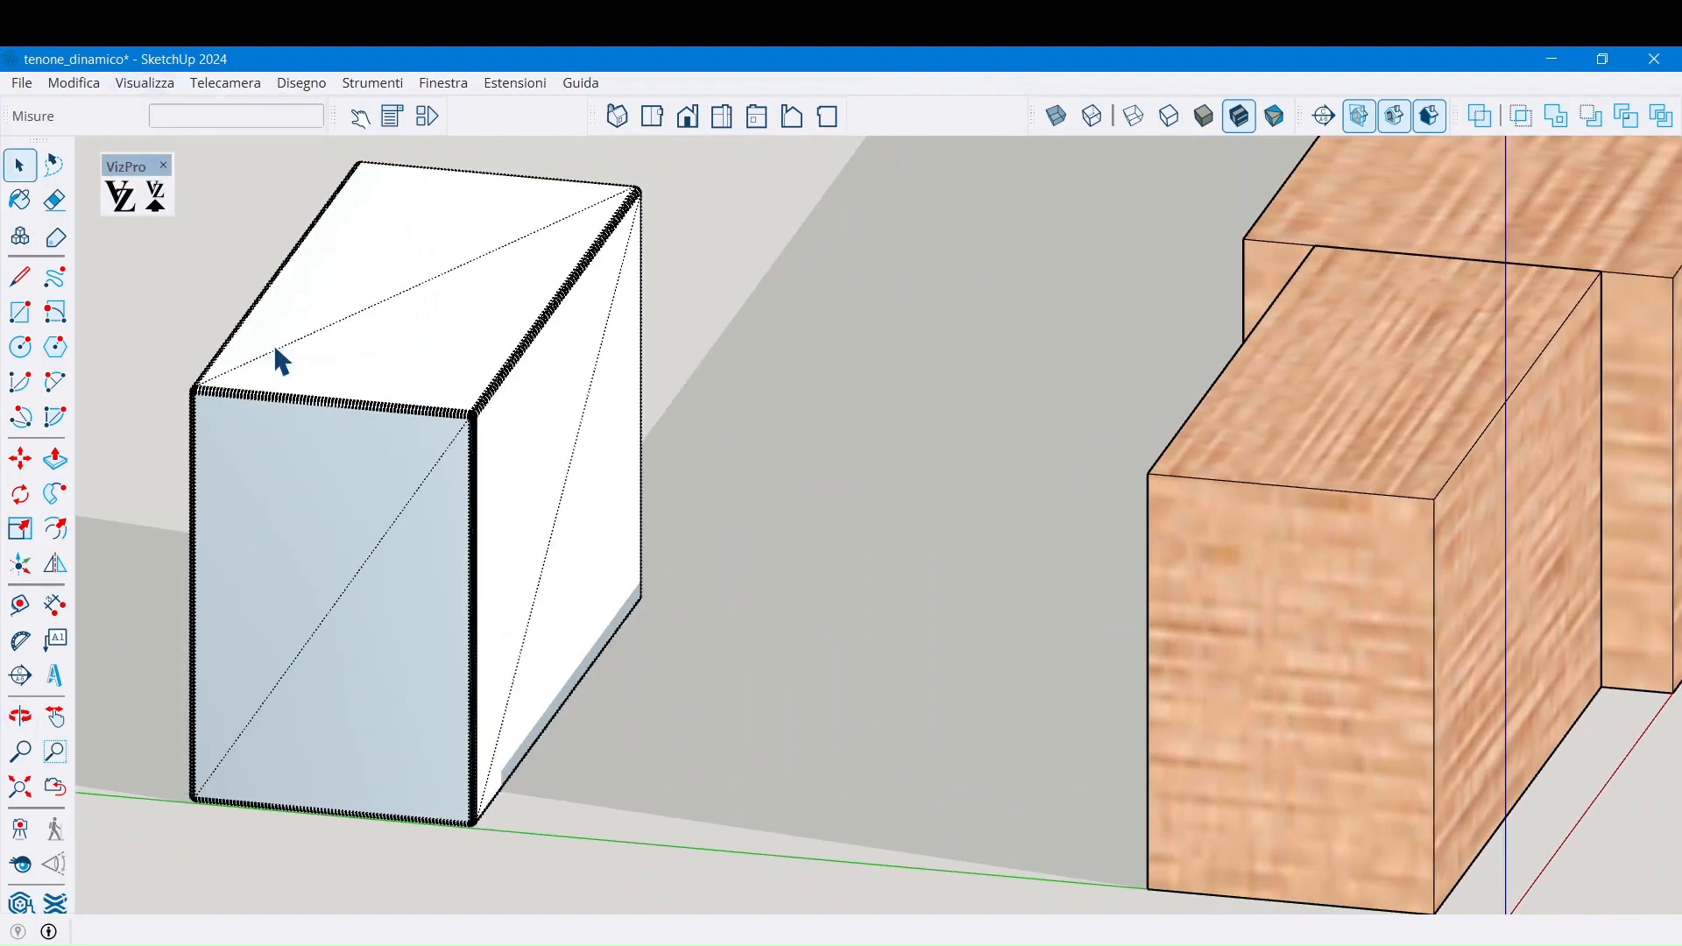
scroll(473, 412, "up", 8)
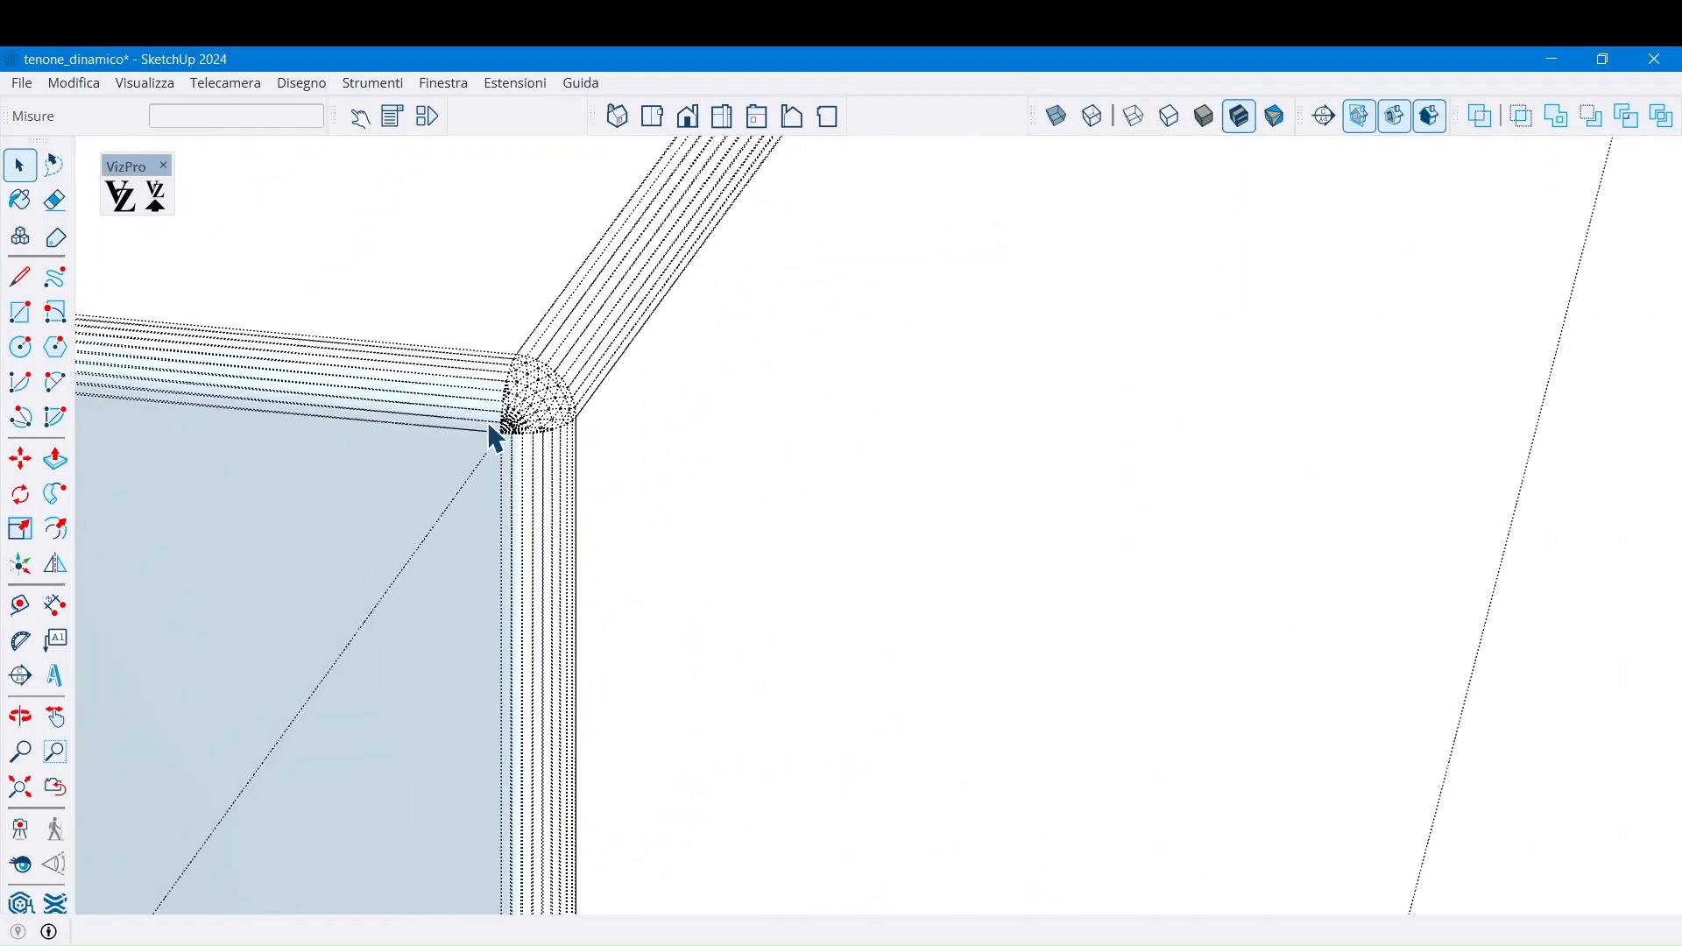
mouse_move(669, 405)
middle_mouse_down()
mouse_move(375, 420)
mouse_move(556, 364)
middle_mouse_up()
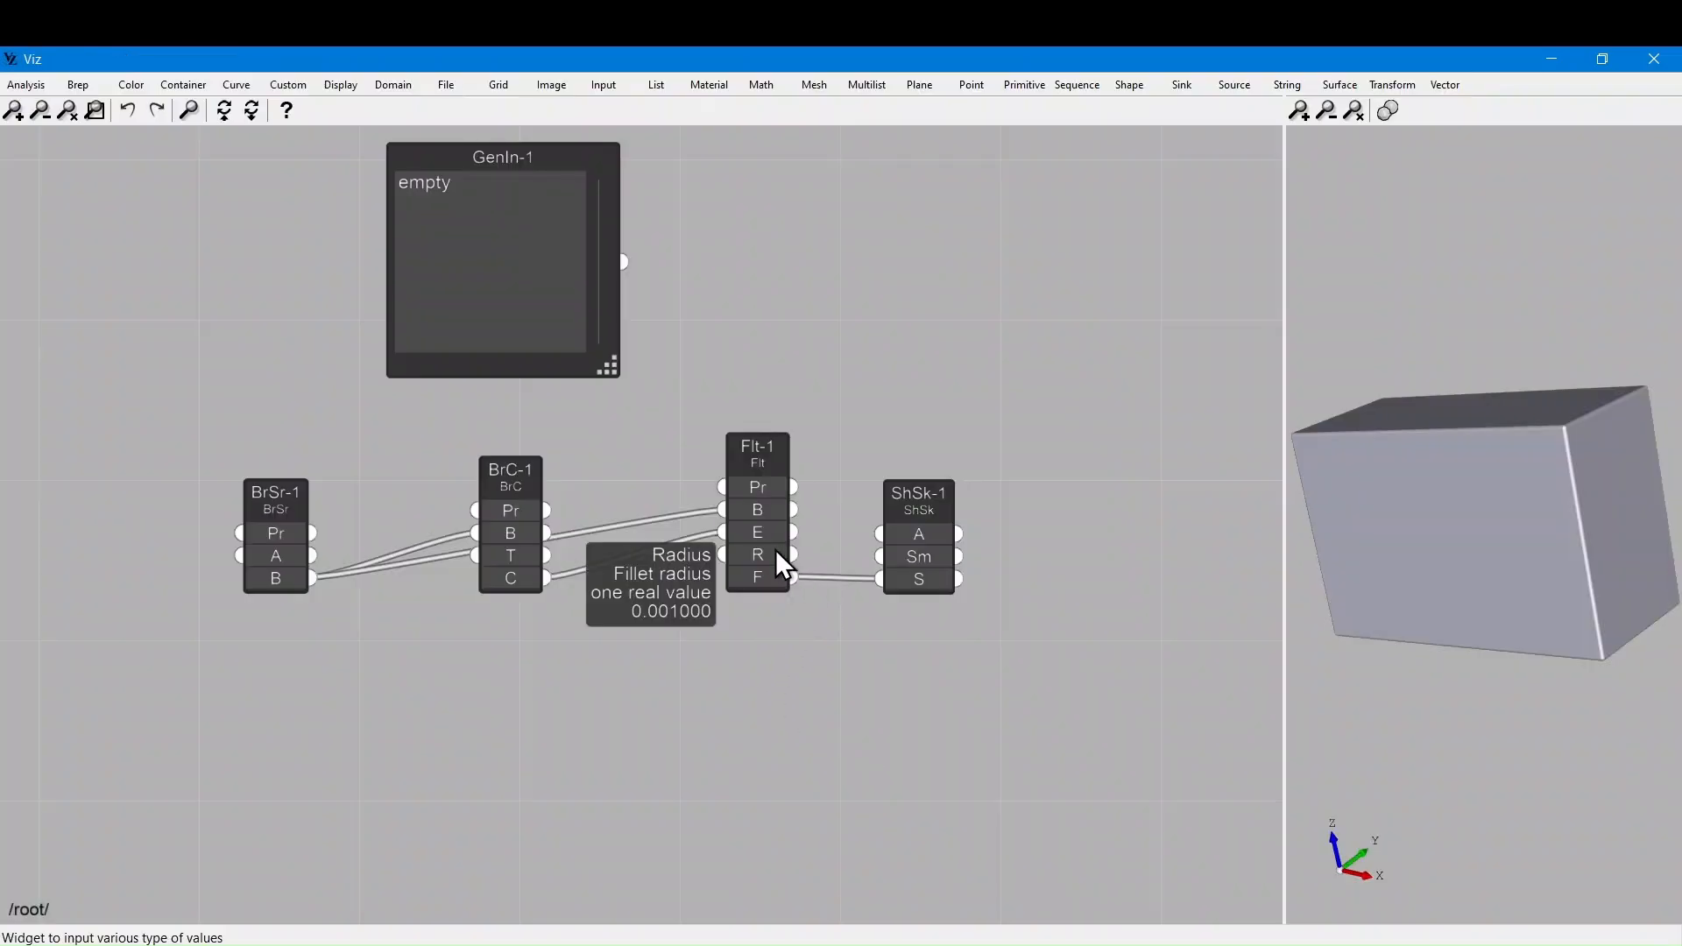
Change Flt-1's radius to 0.008 and view the strongly rounded box in SketchUp
left_click(777, 550)
left_click(664, 553)
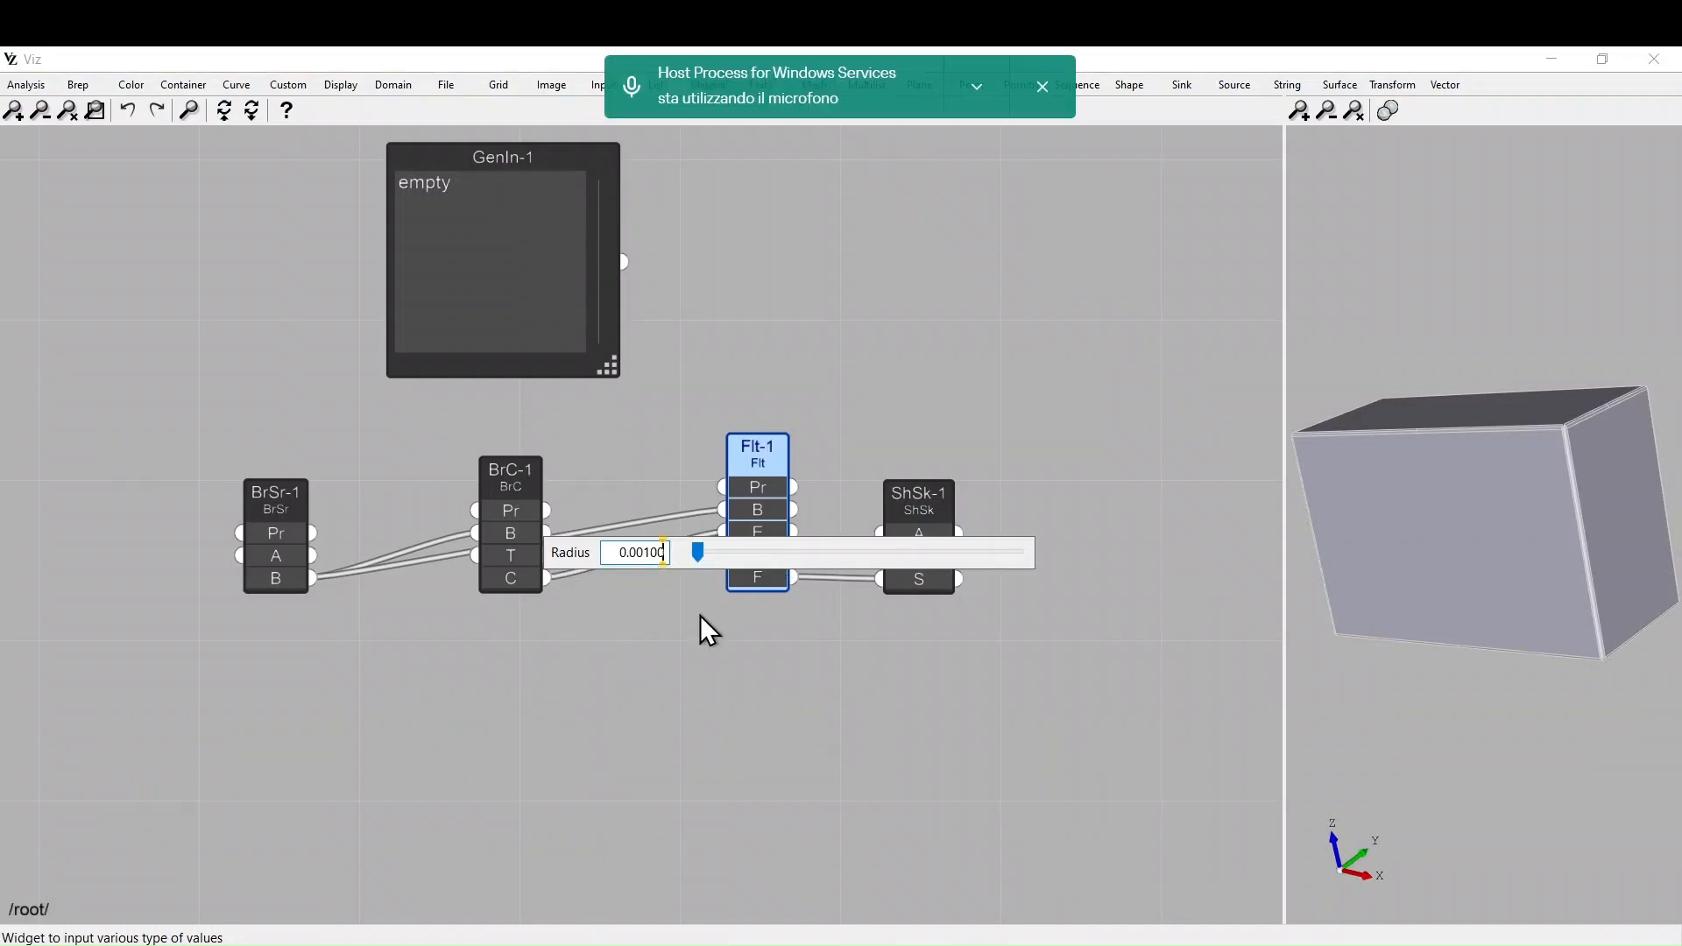
key("BackSpace")
key("BackSpace")
key("BackSpace")
type("8")
left_click(695, 711)
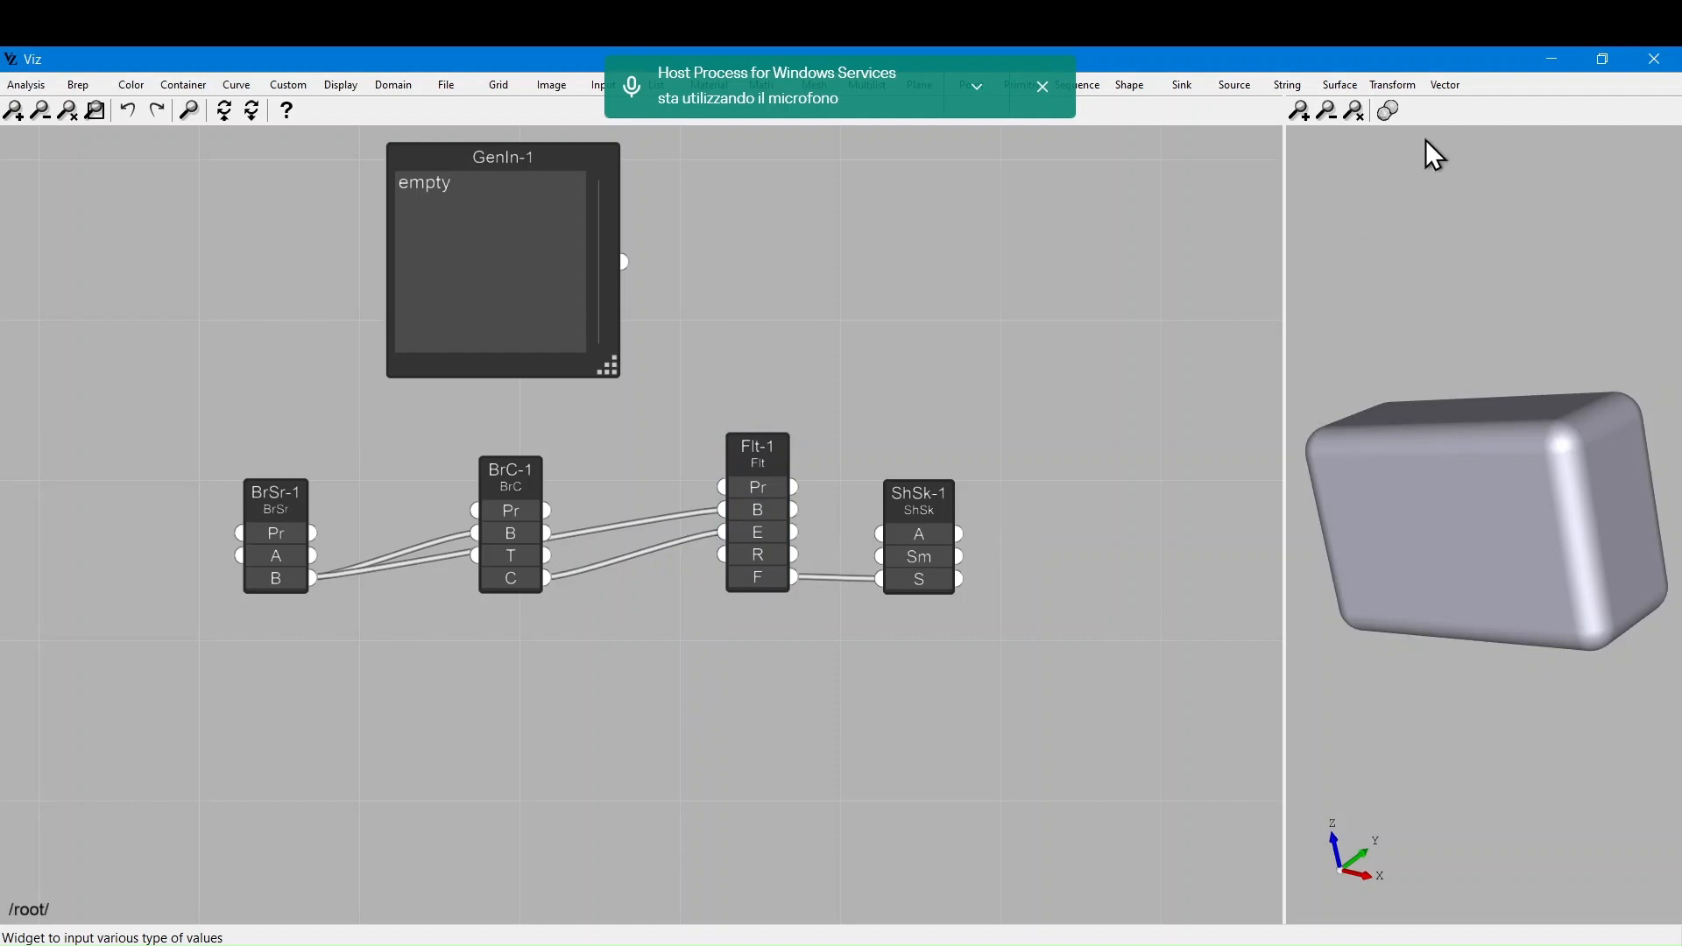
left_click(1547, 57)
middle_click_drag(847, 609, 1148, 645)
Zoom and orbit to an angled front view of the rounded-edge box
scroll(959, 582, "up", 3)
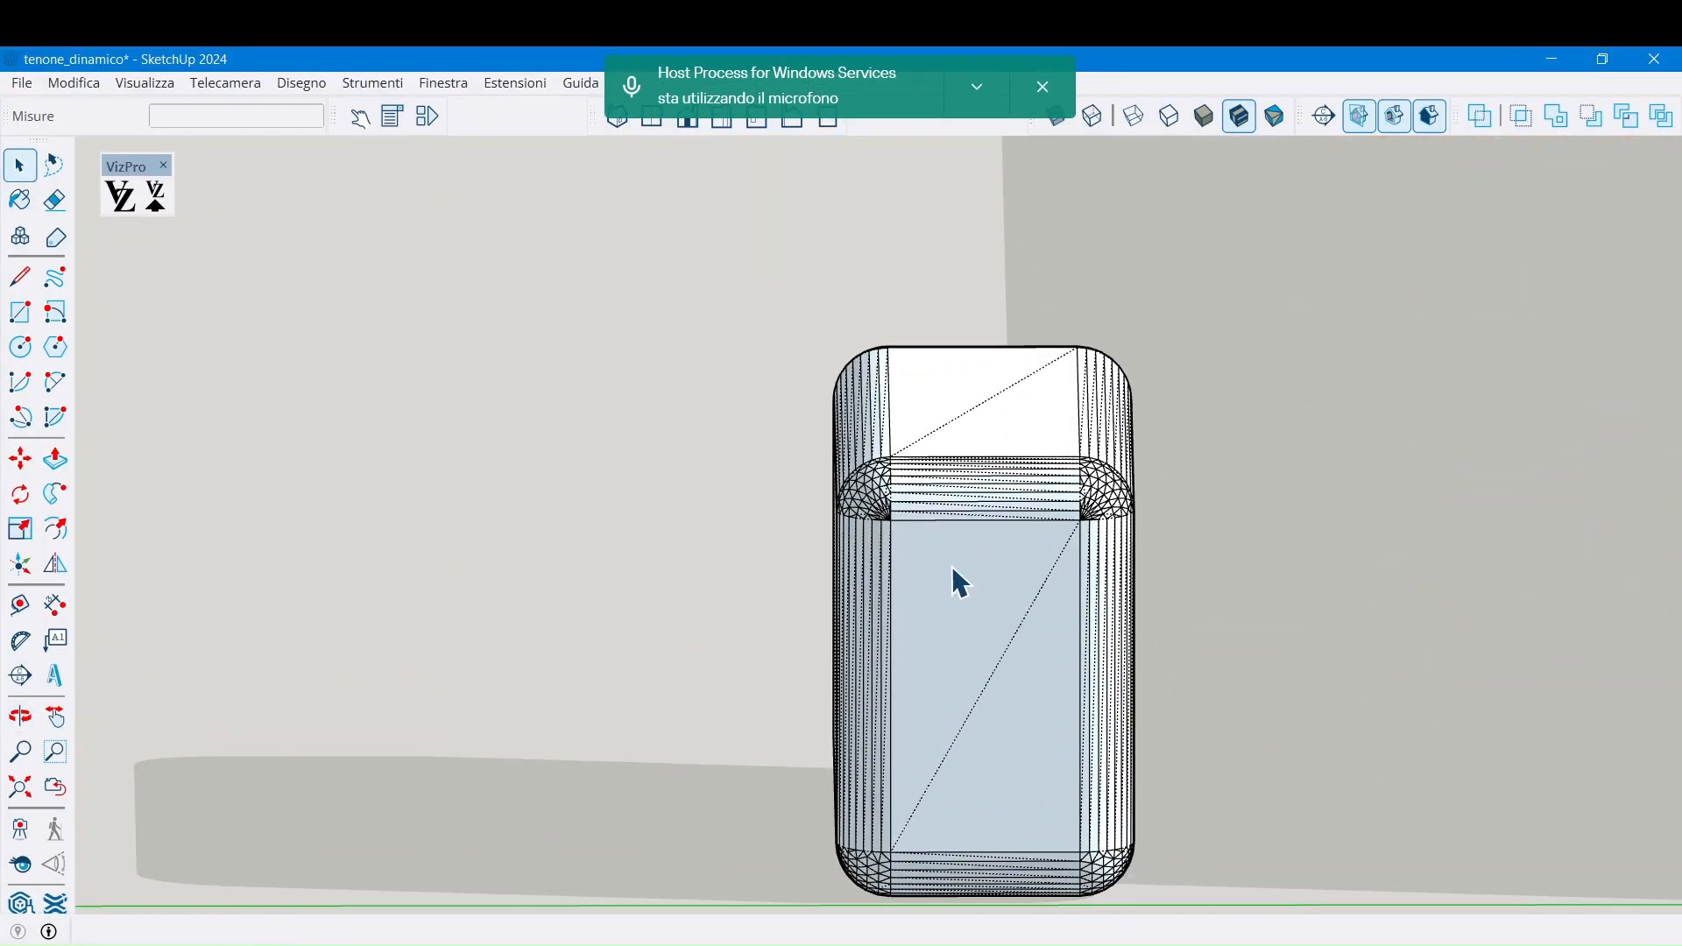
middle_click_drag(1136, 565, 823, 720)
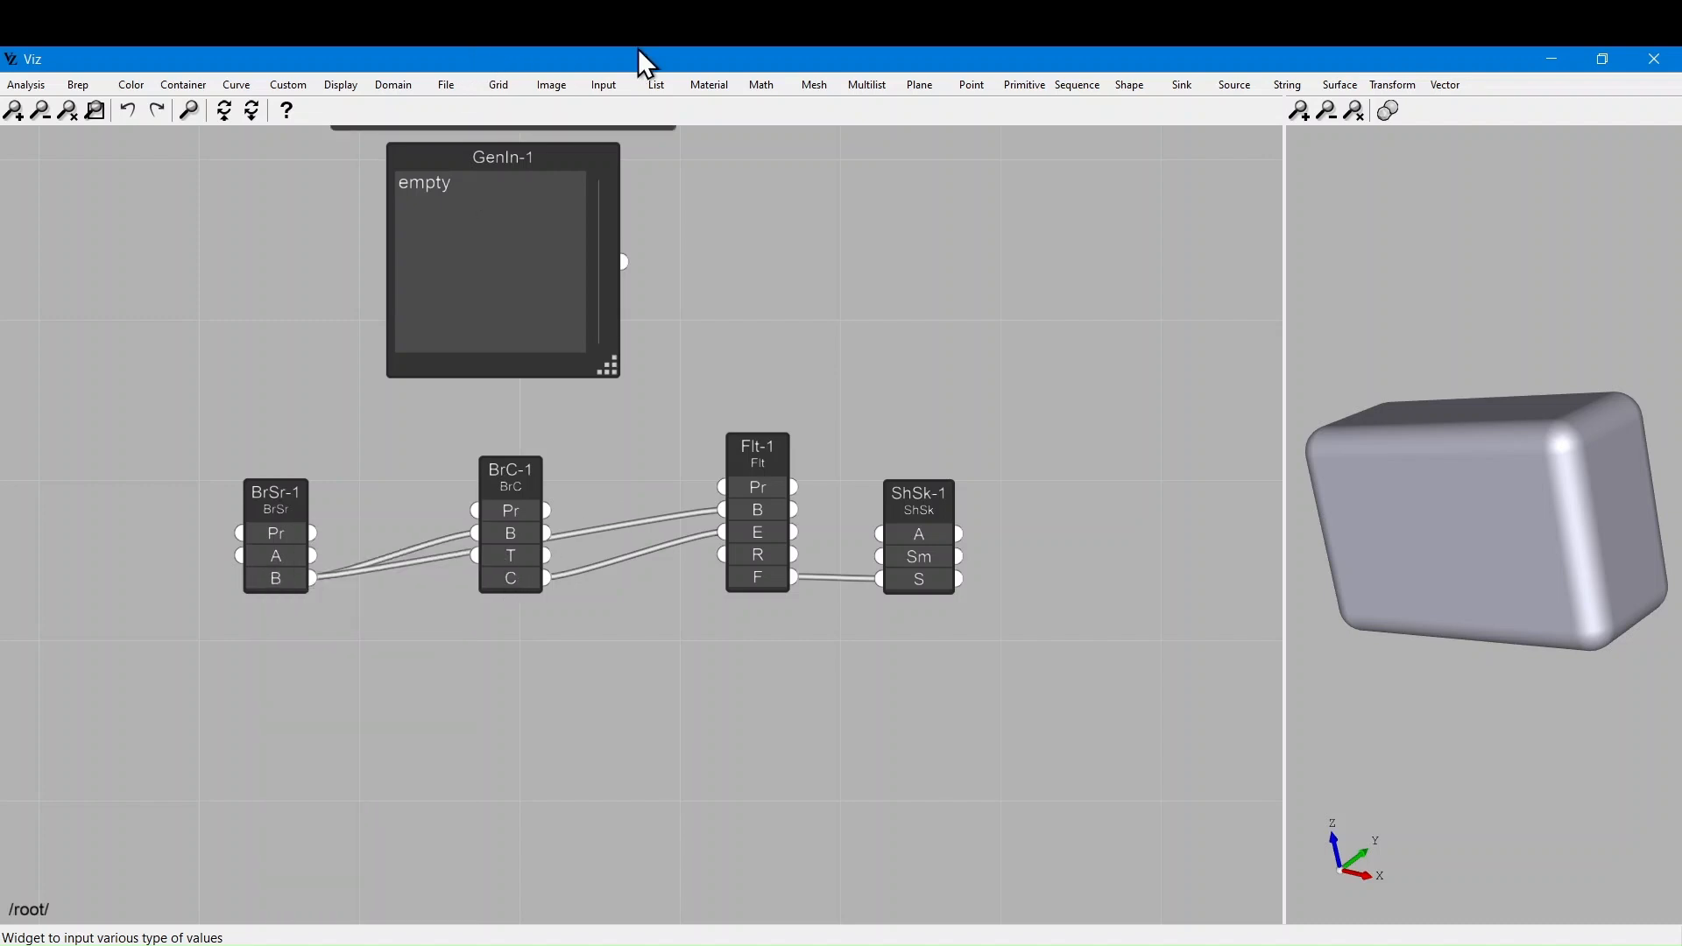
Add a List > Pick by Index node and remove the direct BrC-1-to-Flt-1 edges wire
left_click(658, 82)
left_click(703, 312)
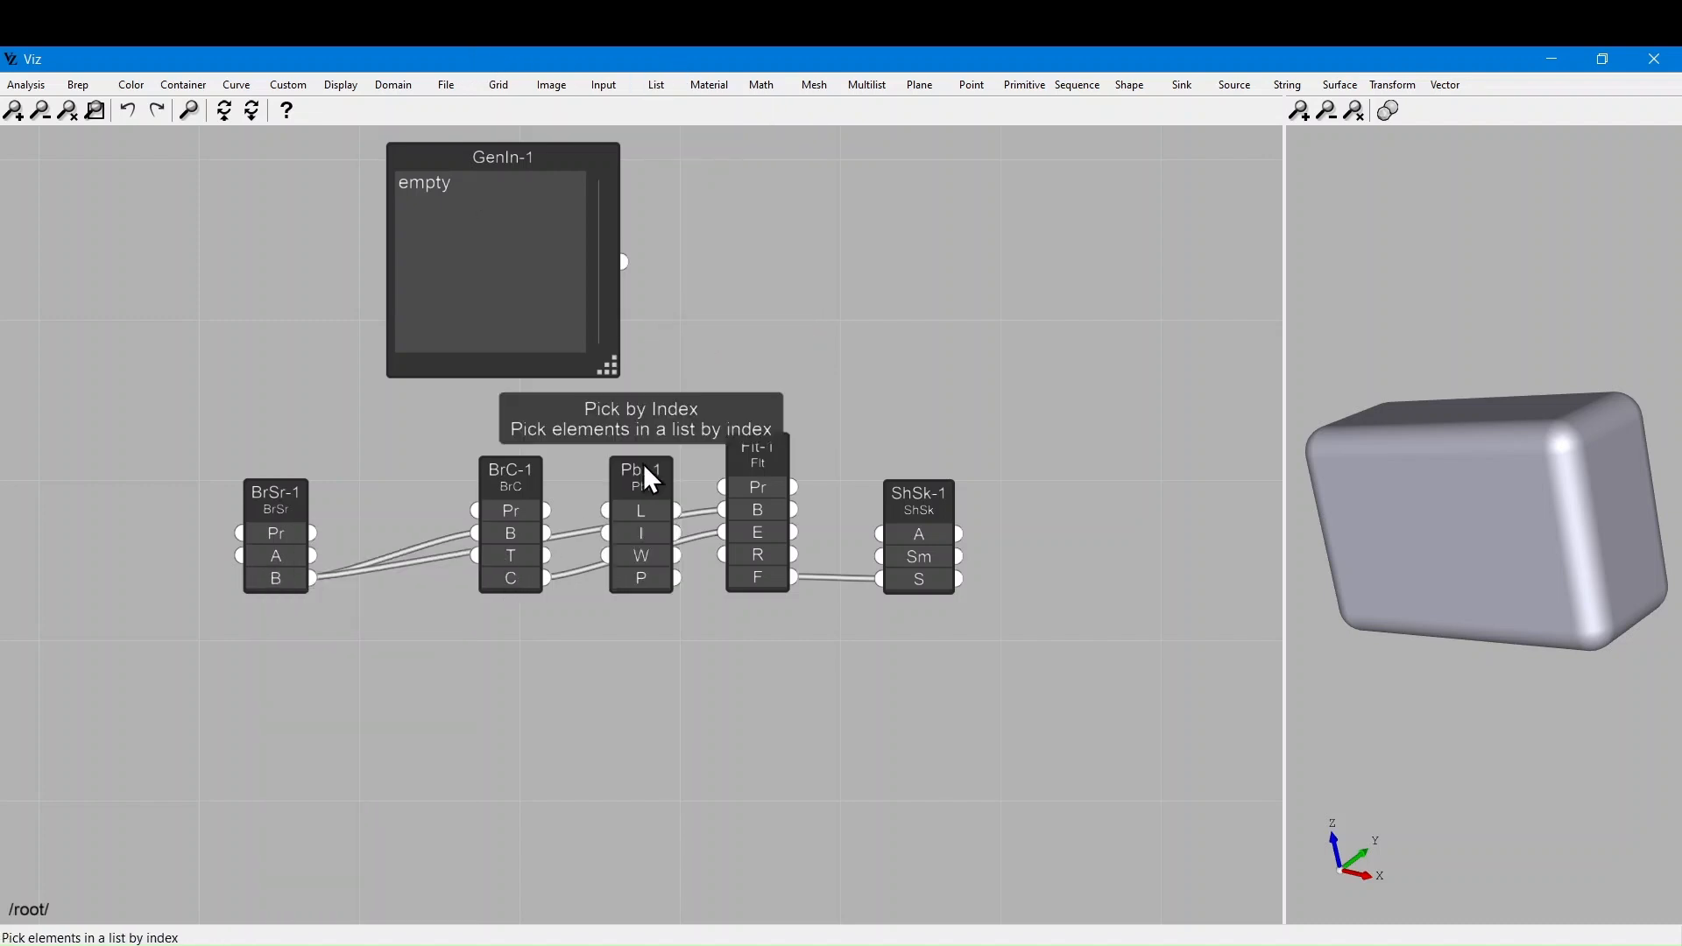
left_click_drag(652, 508, 700, 294)
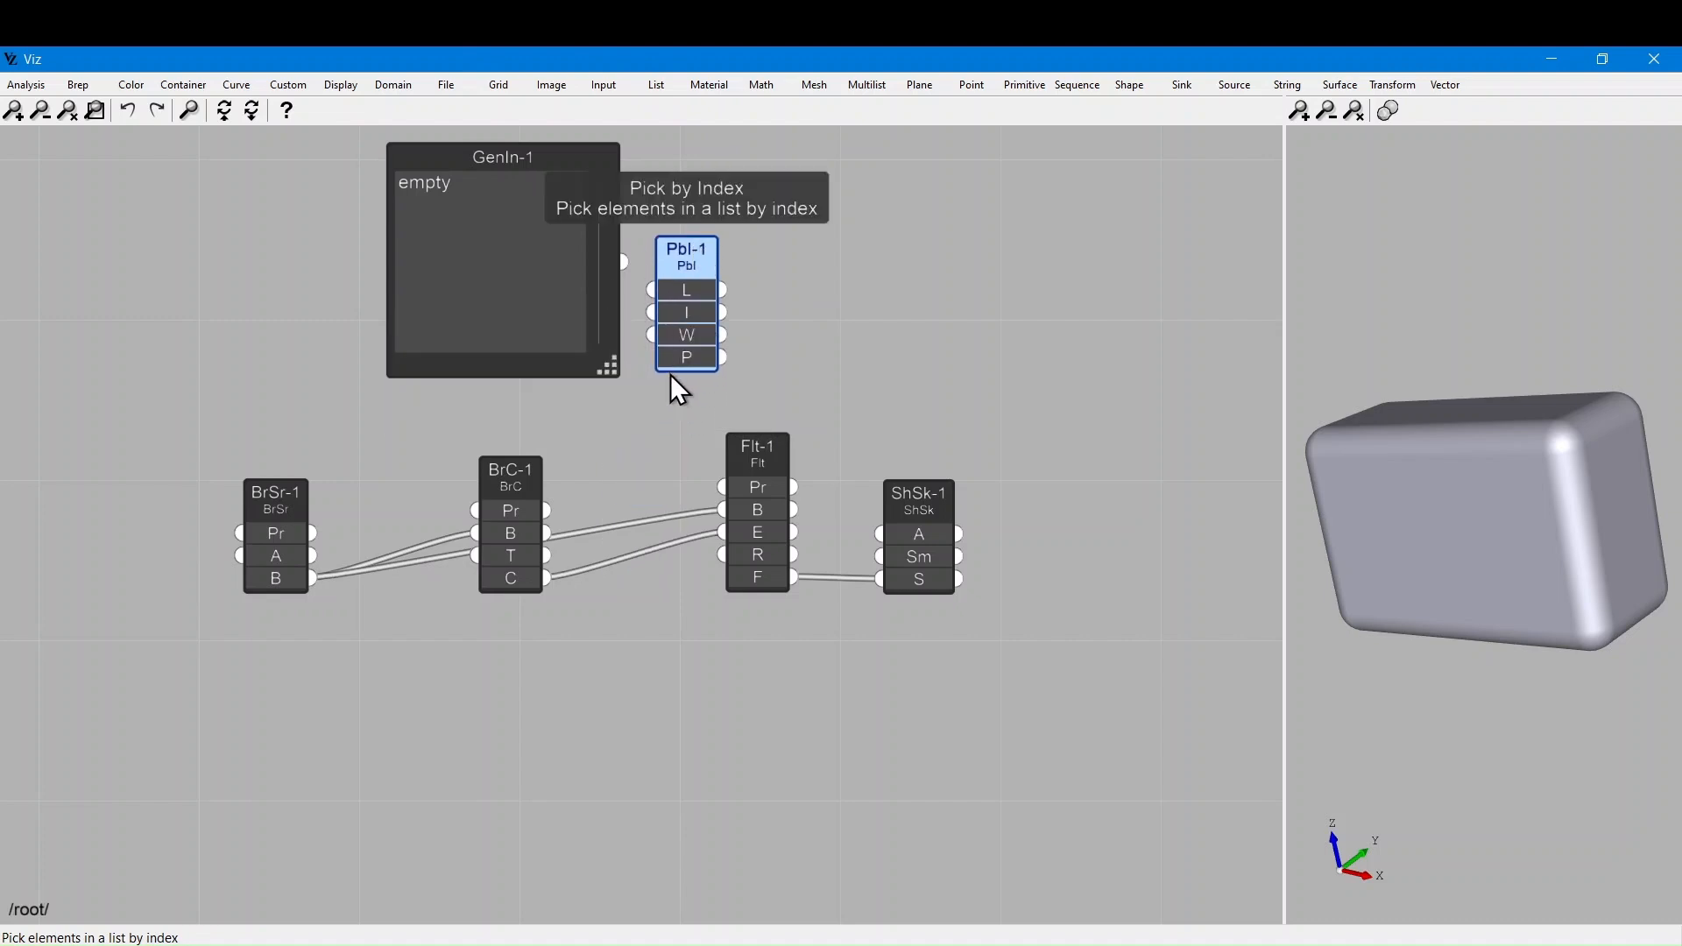
left_click(629, 559)
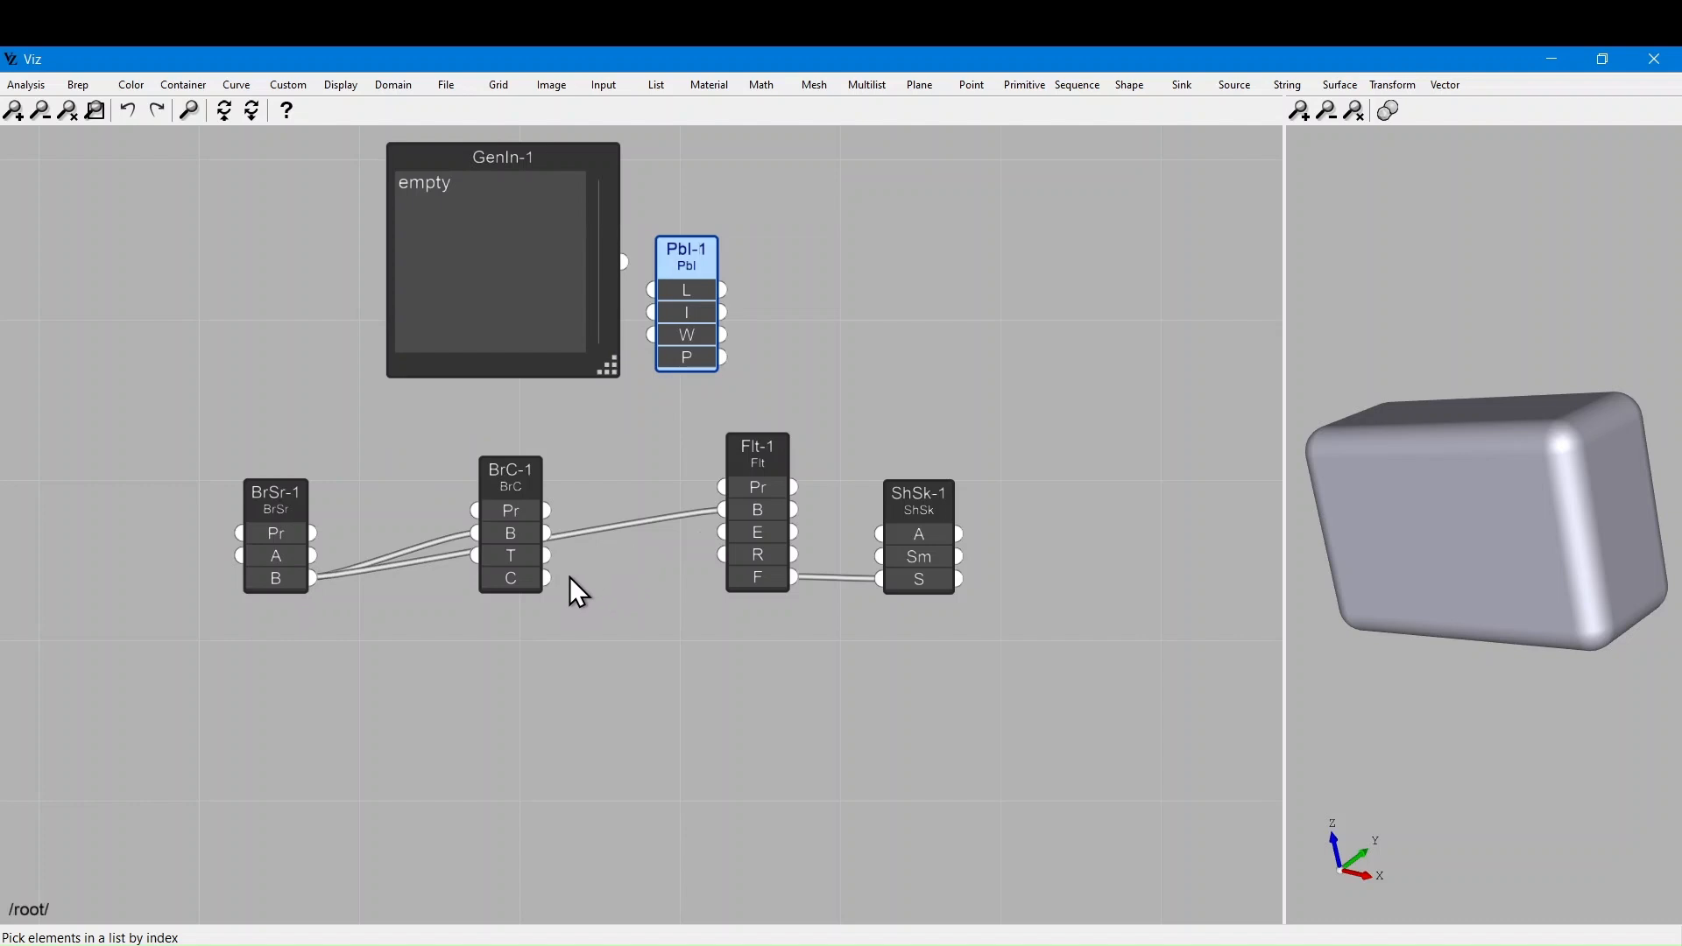
left_click_drag(690, 260, 641, 482)
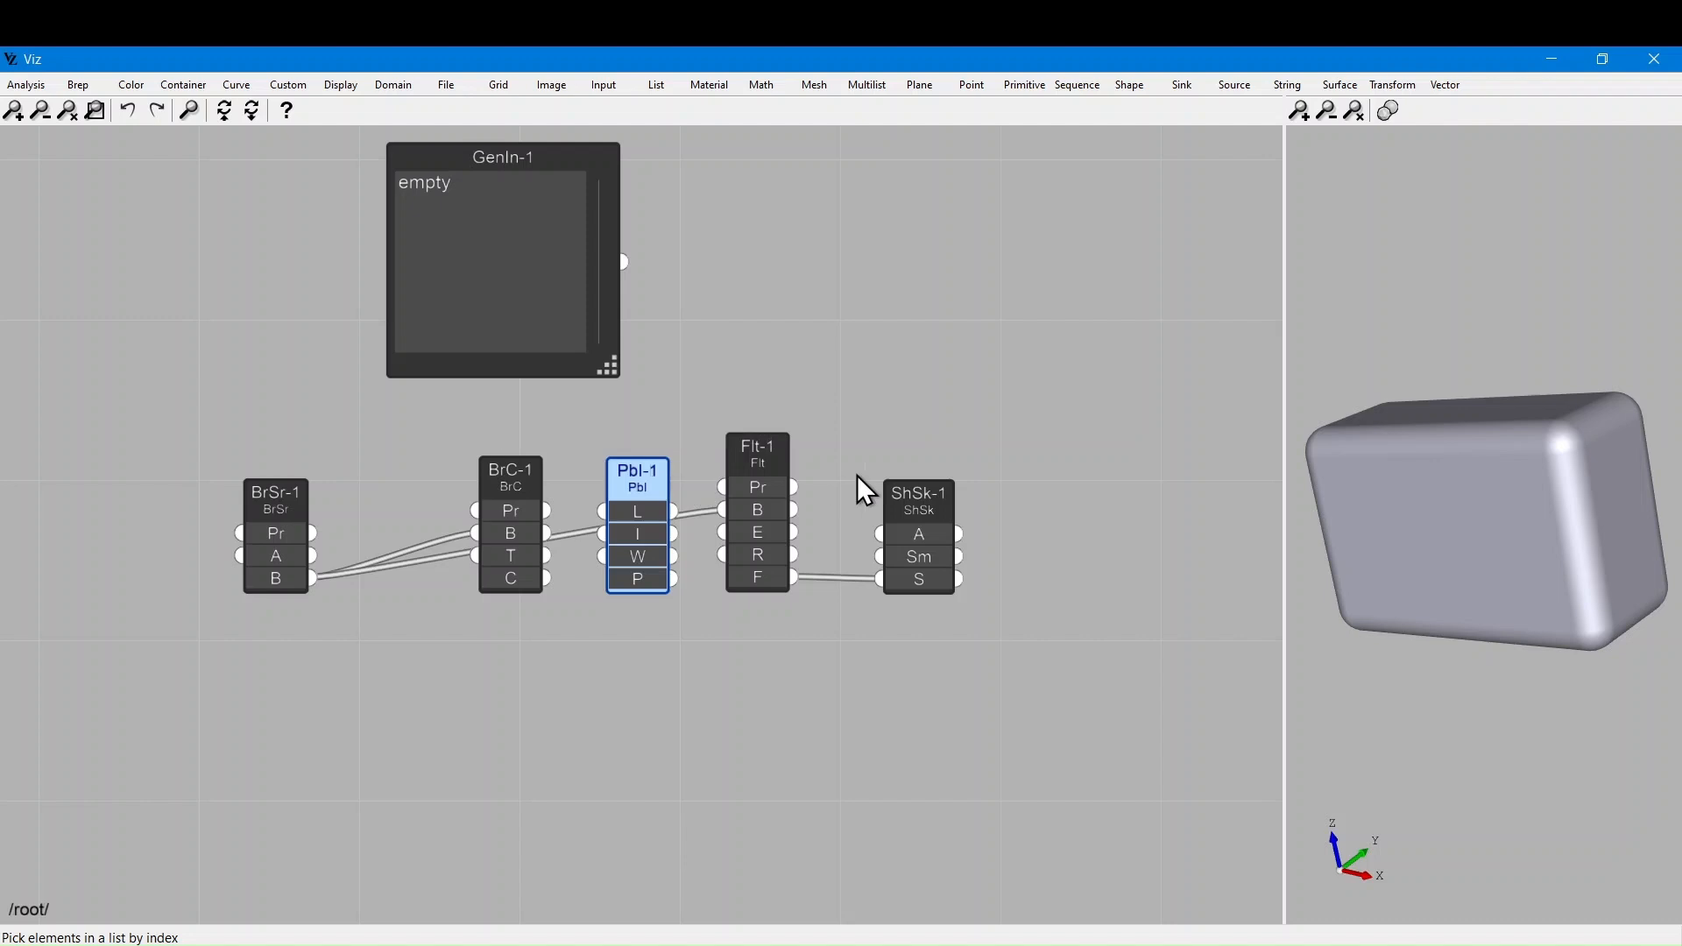
Rearrange the ShSk-1, Flt-1 and BrC-1 nodes to make room for Pick by Index
left_click_drag(902, 497, 1170, 493)
left_click_drag(770, 449, 1021, 464)
left_click_drag(635, 496, 765, 342)
left_click_drag(531, 585, 565, 597)
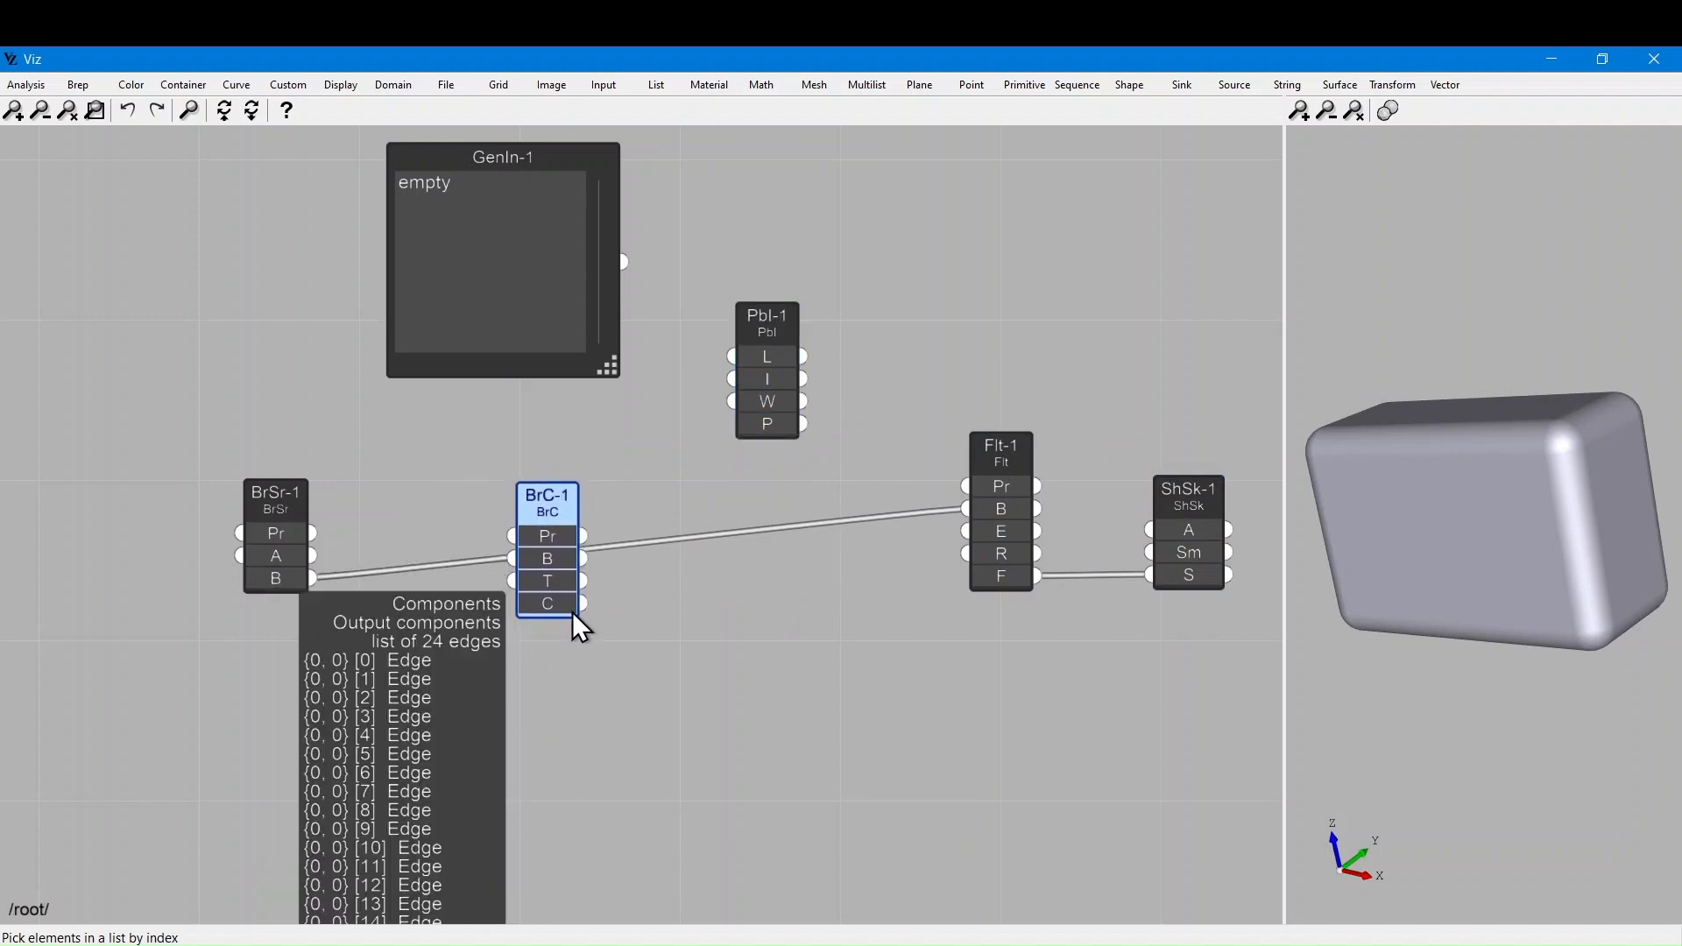
left_click_drag(568, 523, 576, 579)
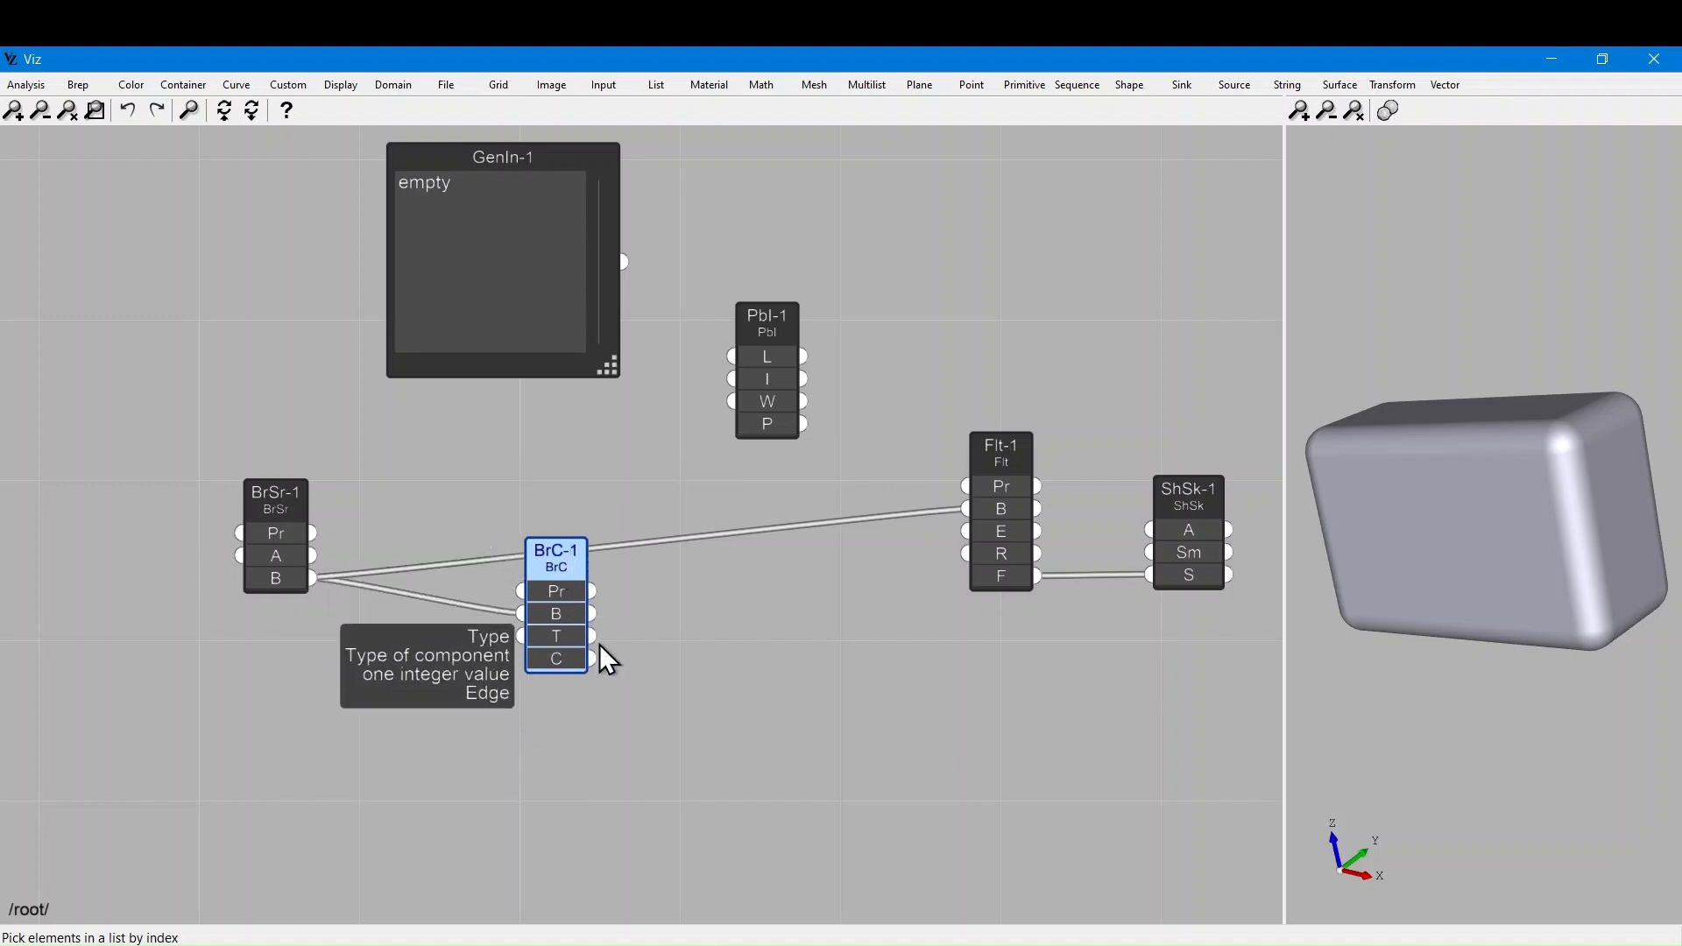
Wire BrC-1's C output into Pbl-1's L input and Pbl-1's P output into Flt-1's E input
left_click_drag(593, 658, 733, 360)
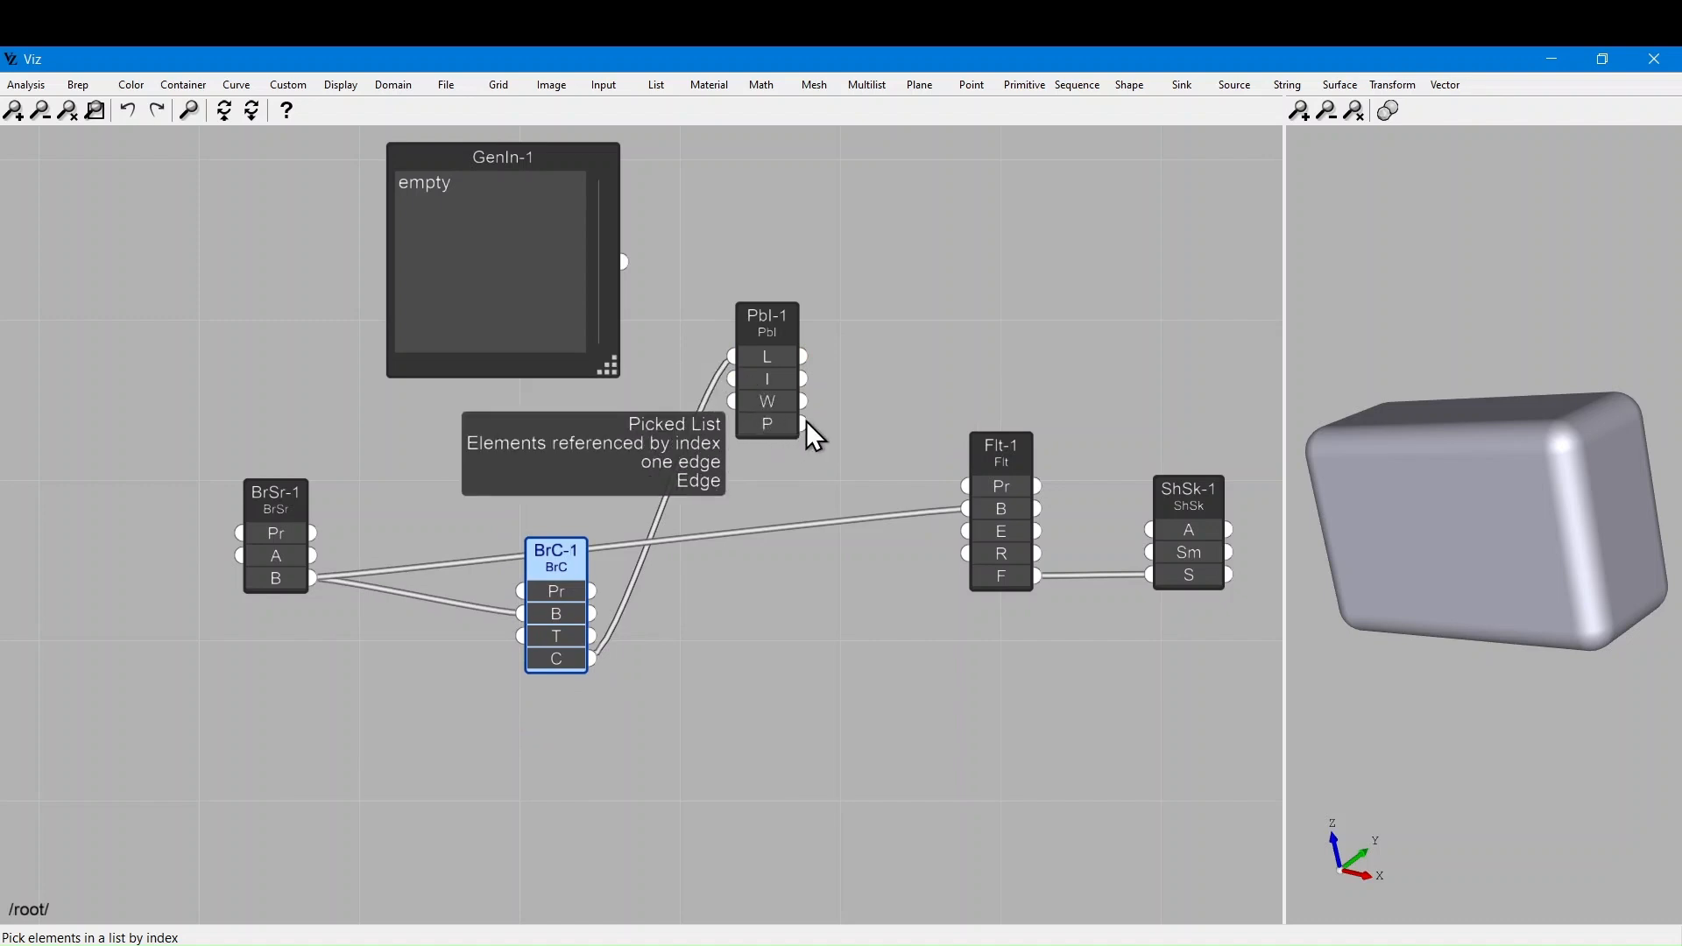
left_click_drag(805, 422, 966, 533)
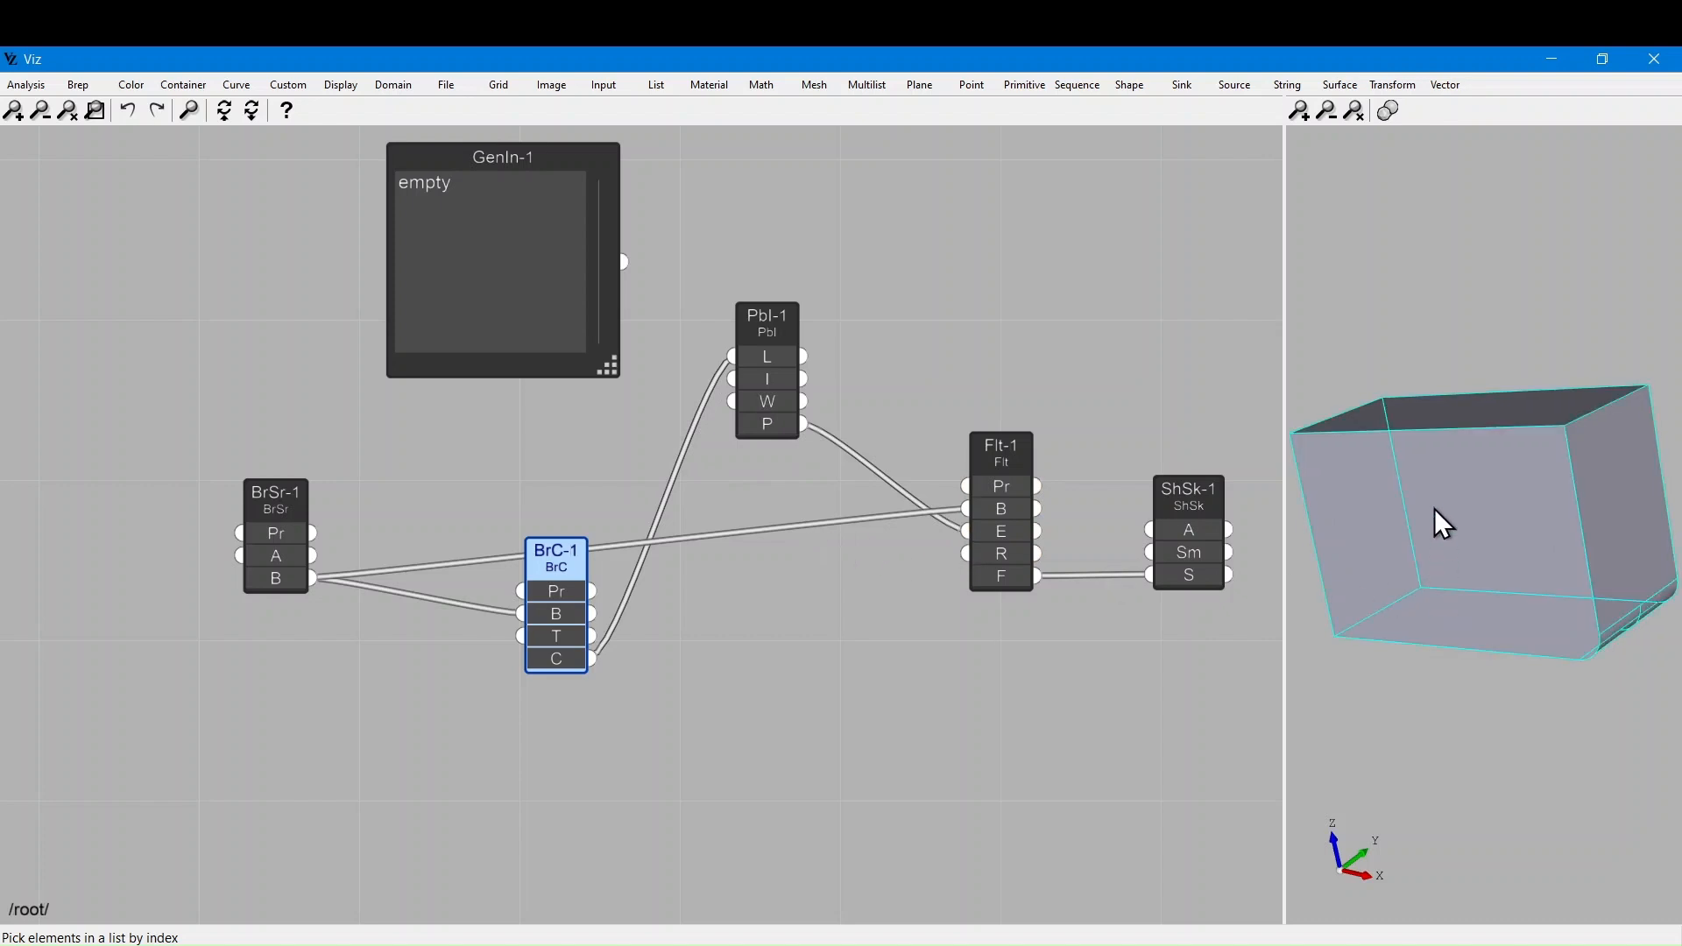
left_click_drag(1438, 683, 1417, 507)
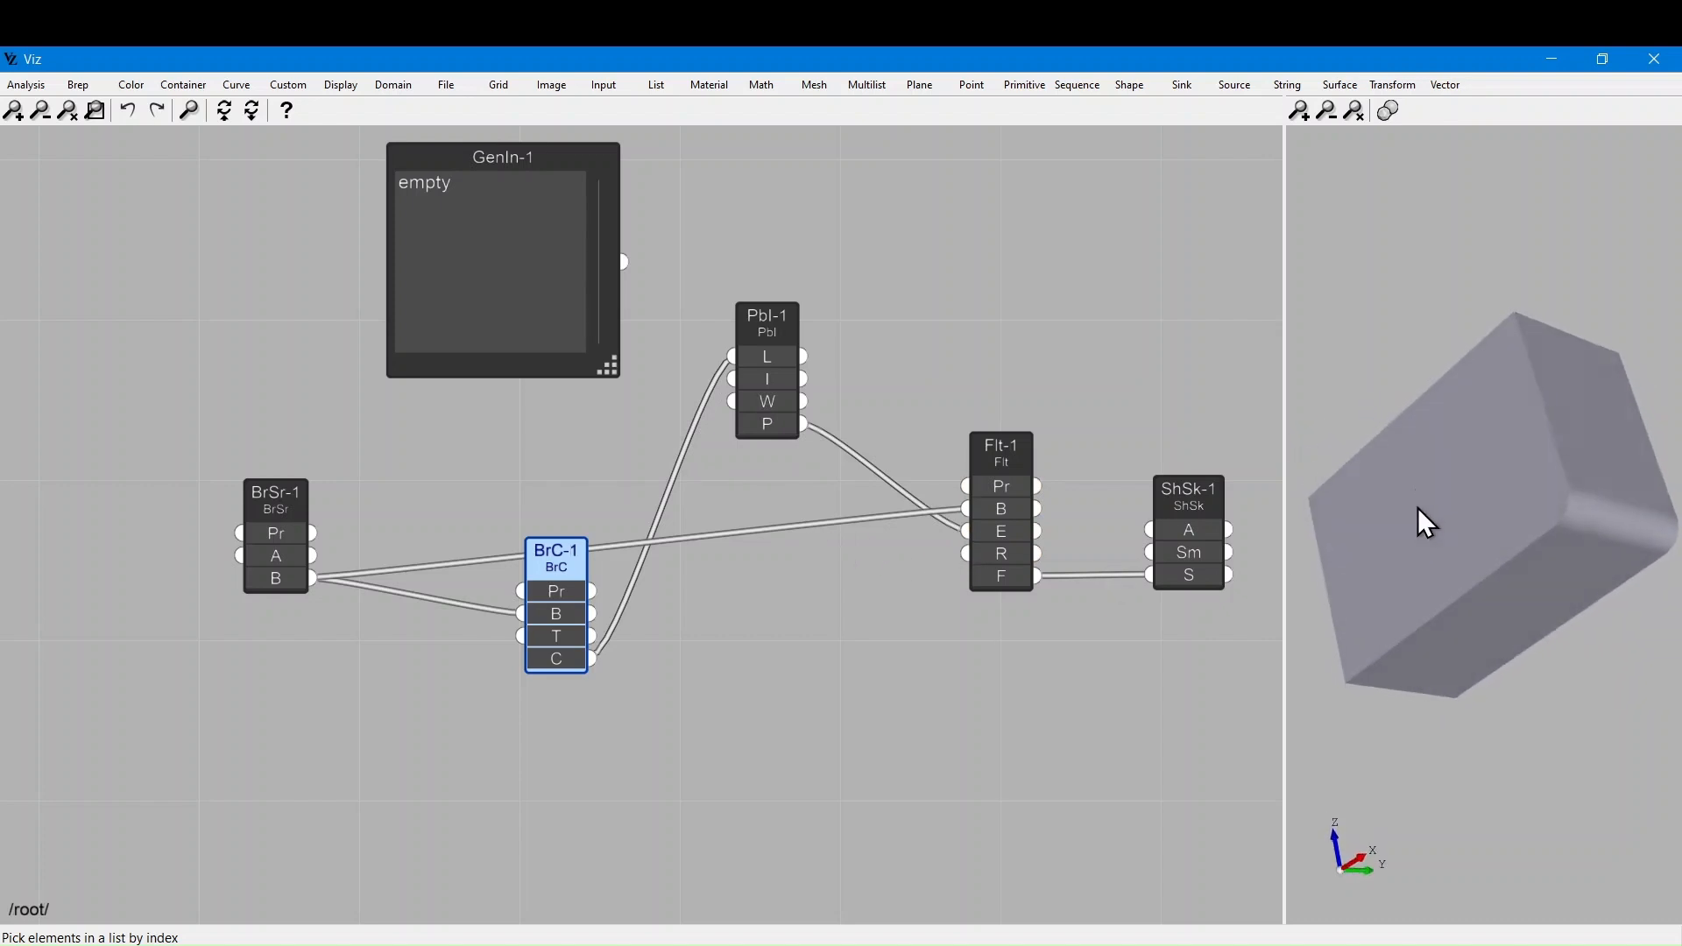
Raise Pbl-1's pick index from 0 to 4 so another single edge is filleted
left_click(785, 376)
double_click(786, 381)
left_click(703, 379)
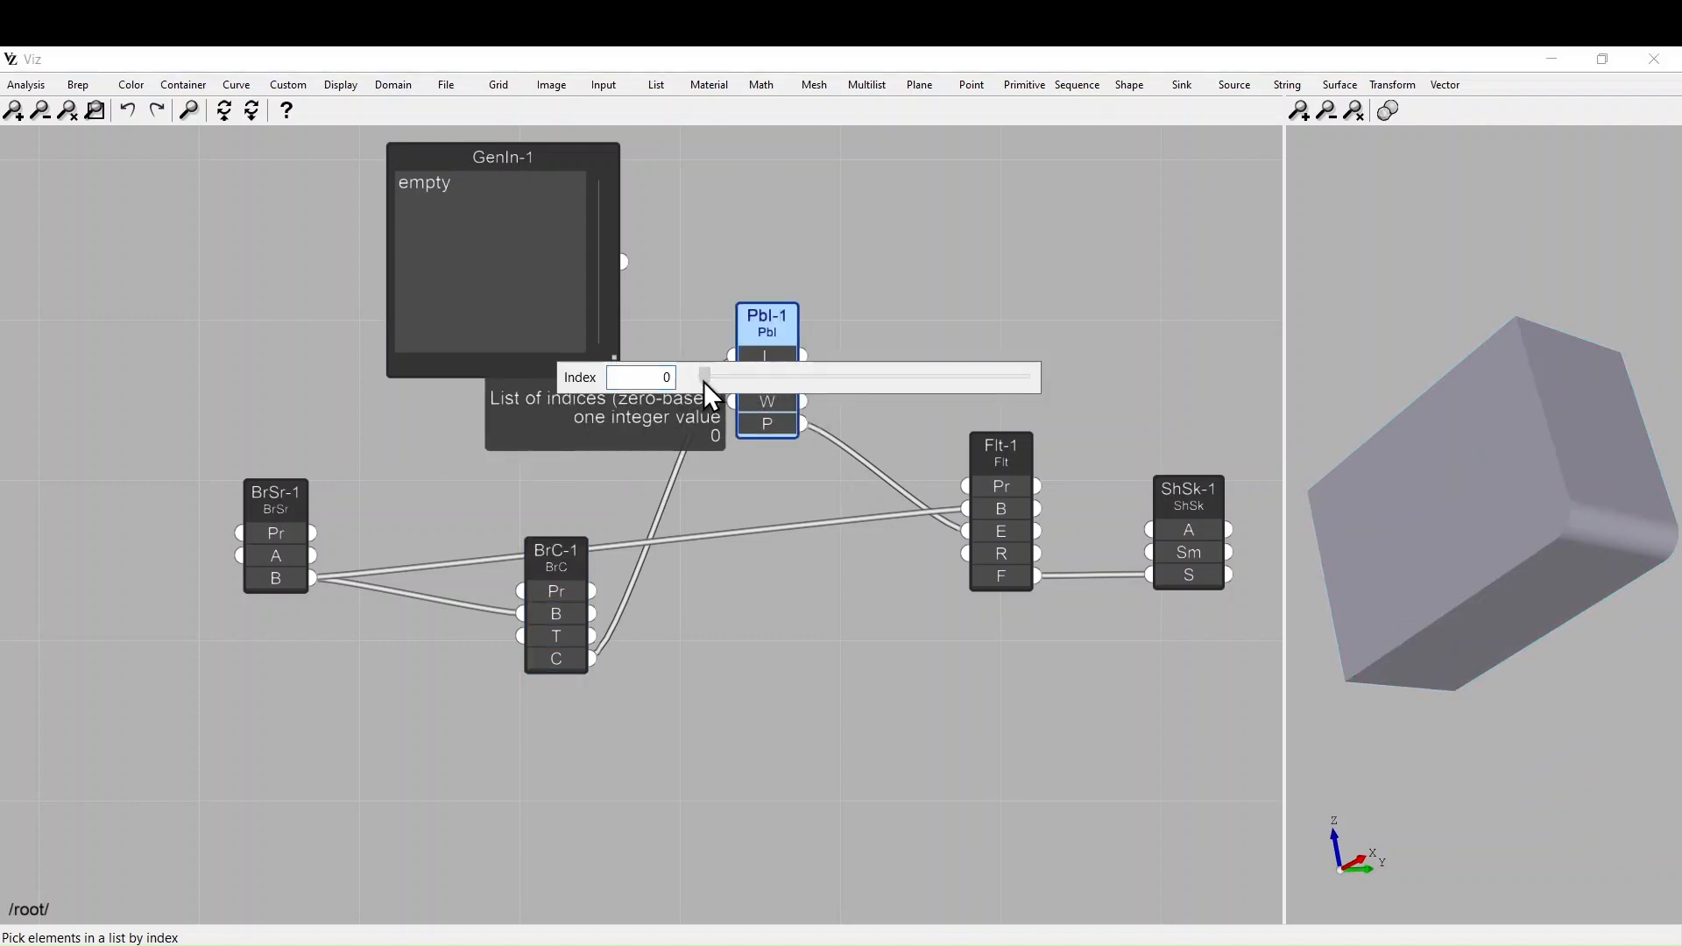
key("Right")
left_click_drag(707, 382, 634, 443)
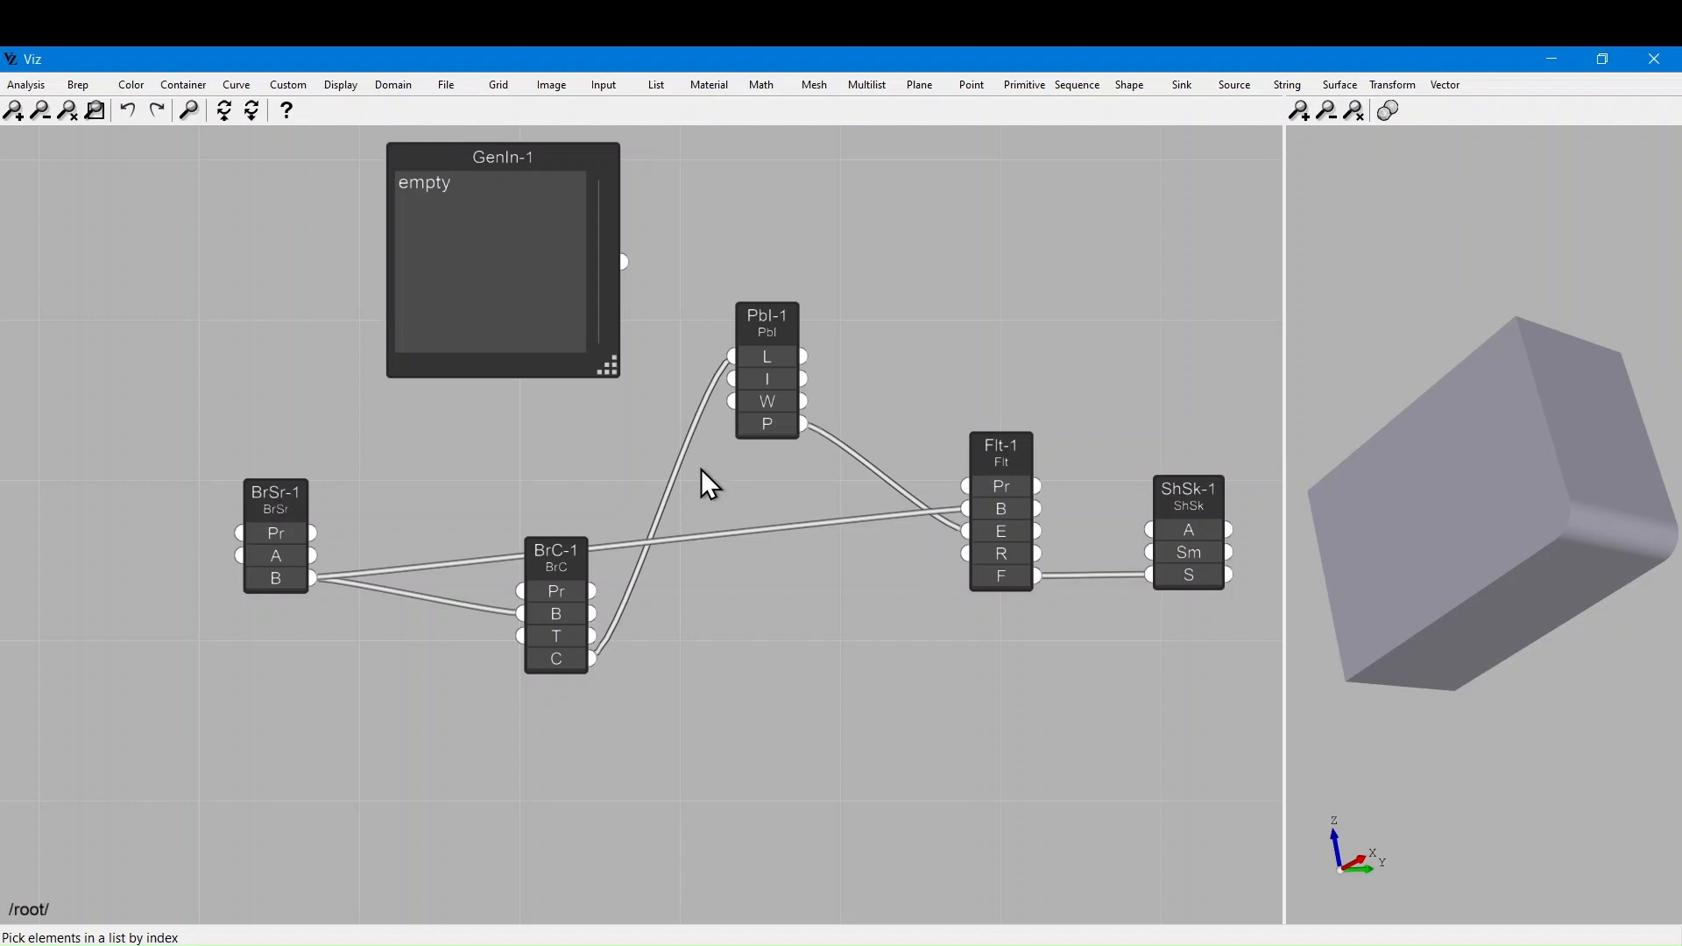
Enter the indices 4, 6, 12 and 14 on separate lines in GenIn-1
double_click(414, 218)
type("4")
key("Return")
type("6")
key("Return")
type("12")
key("Return")
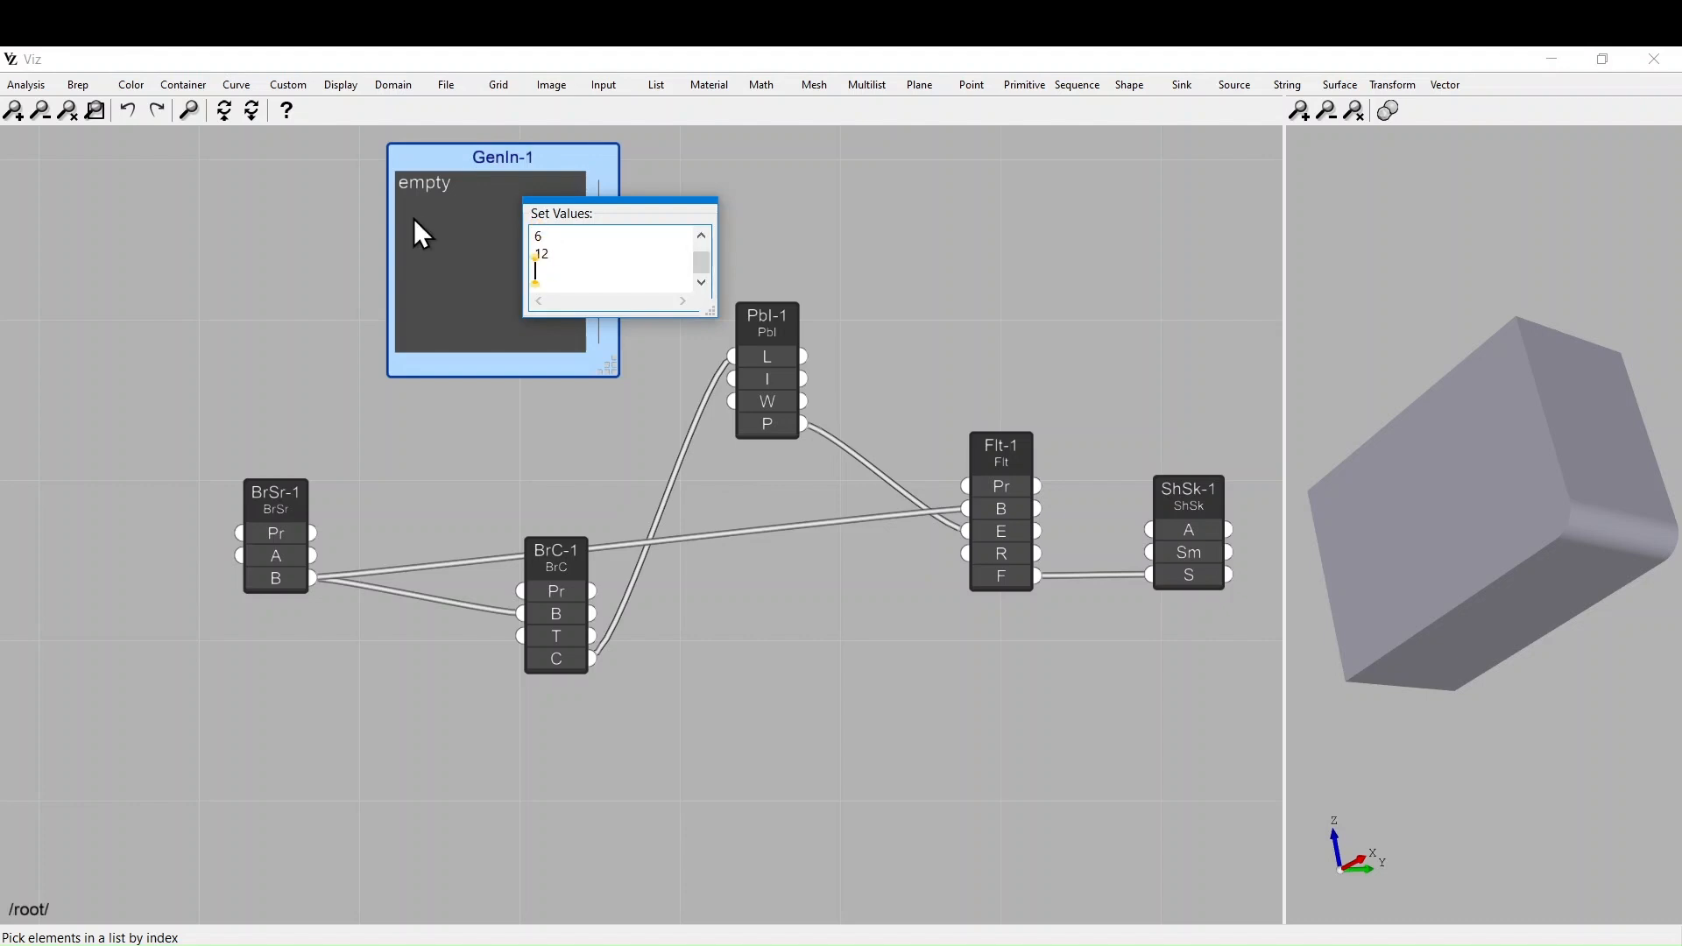
type("14")
left_click(462, 498)
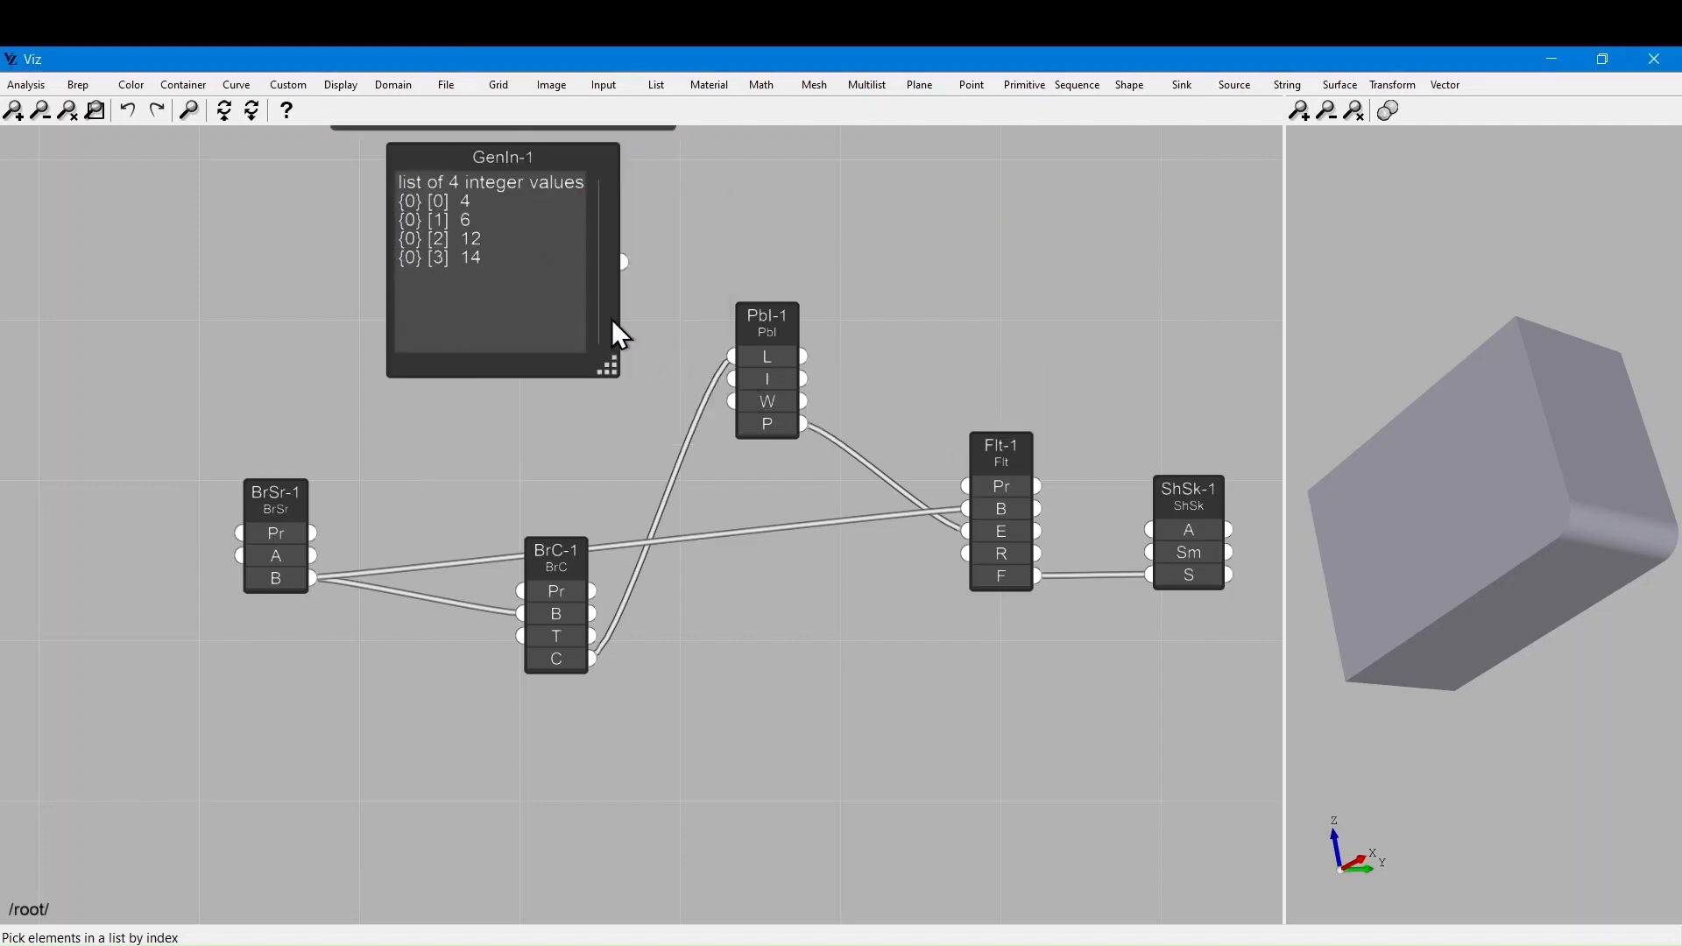
Connect GenIn-1's output to Pbl-1's I input so four edges are rounded
left_click_drag(623, 263, 733, 380)
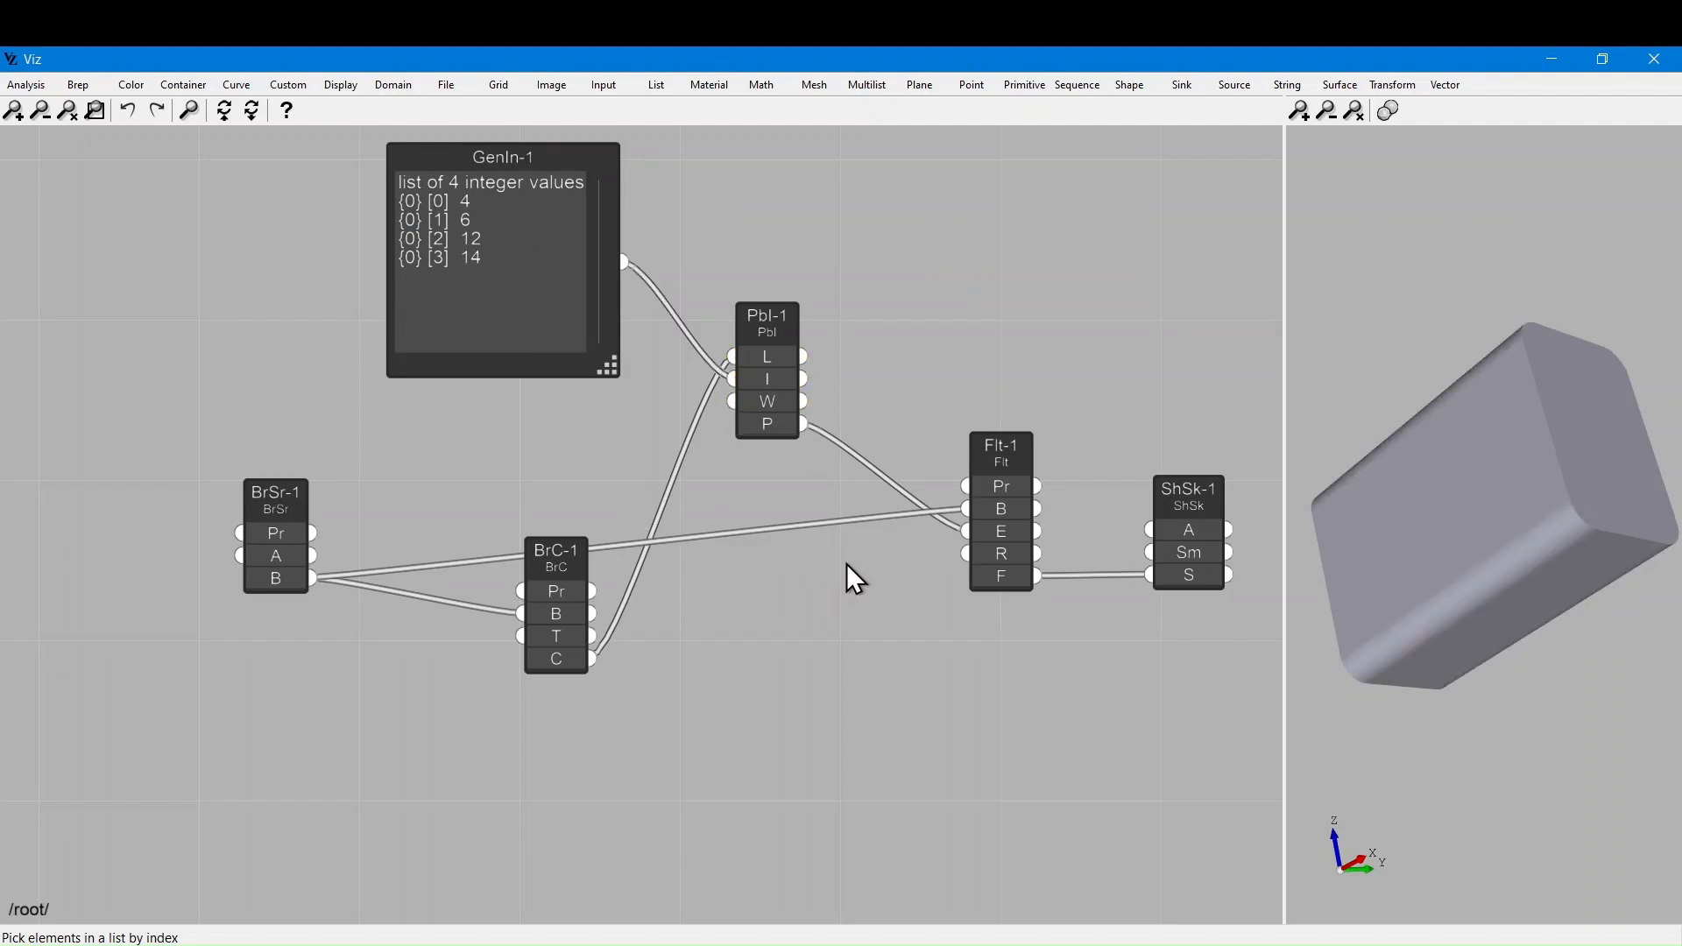
scroll(846, 564, "down", 2)
scroll(902, 388, "up", 2)
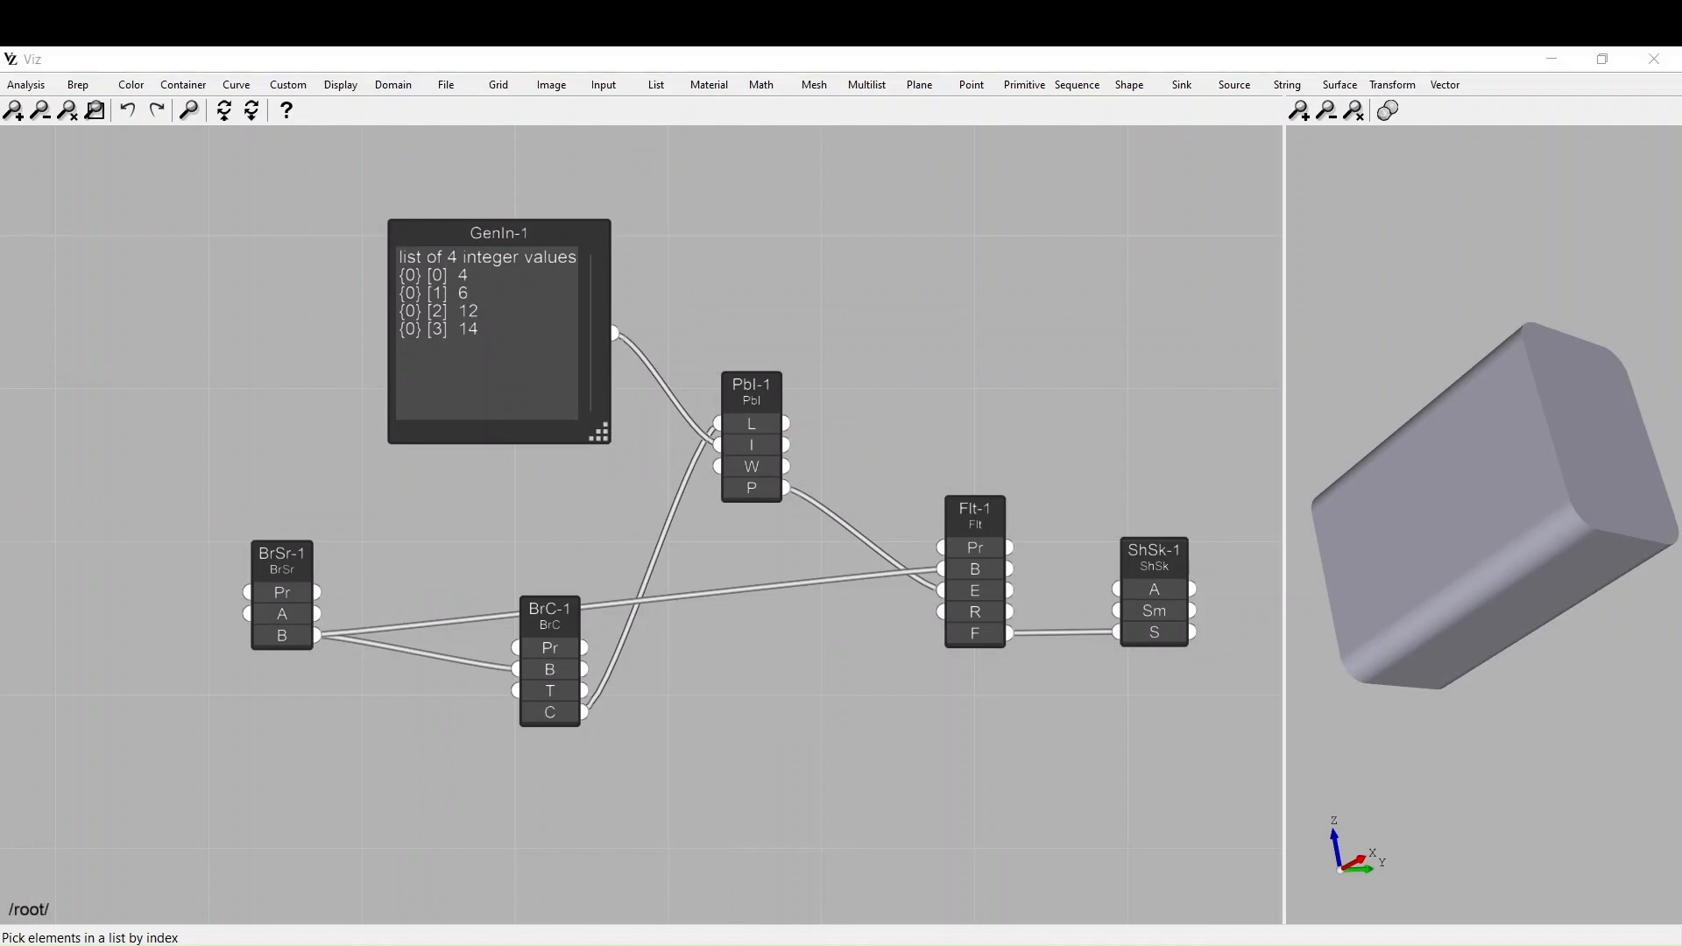
mouse_move(912, 931)
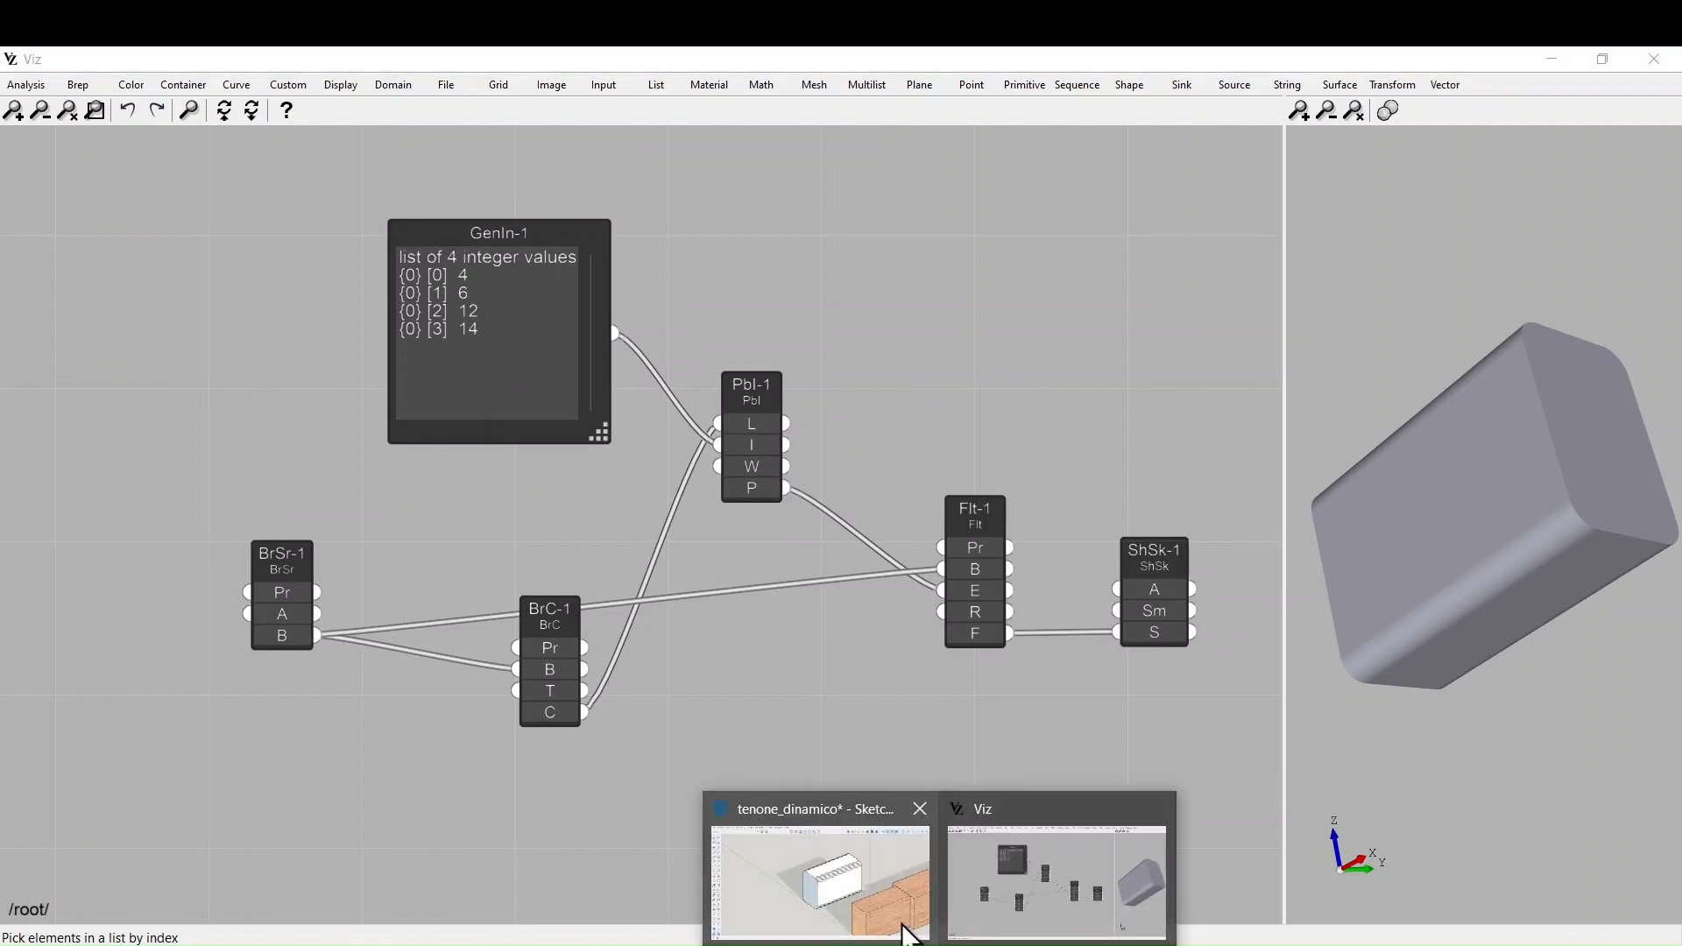
left_click(867, 889)
middle_click_drag(596, 692, 776, 793)
mouse_move(912, 931)
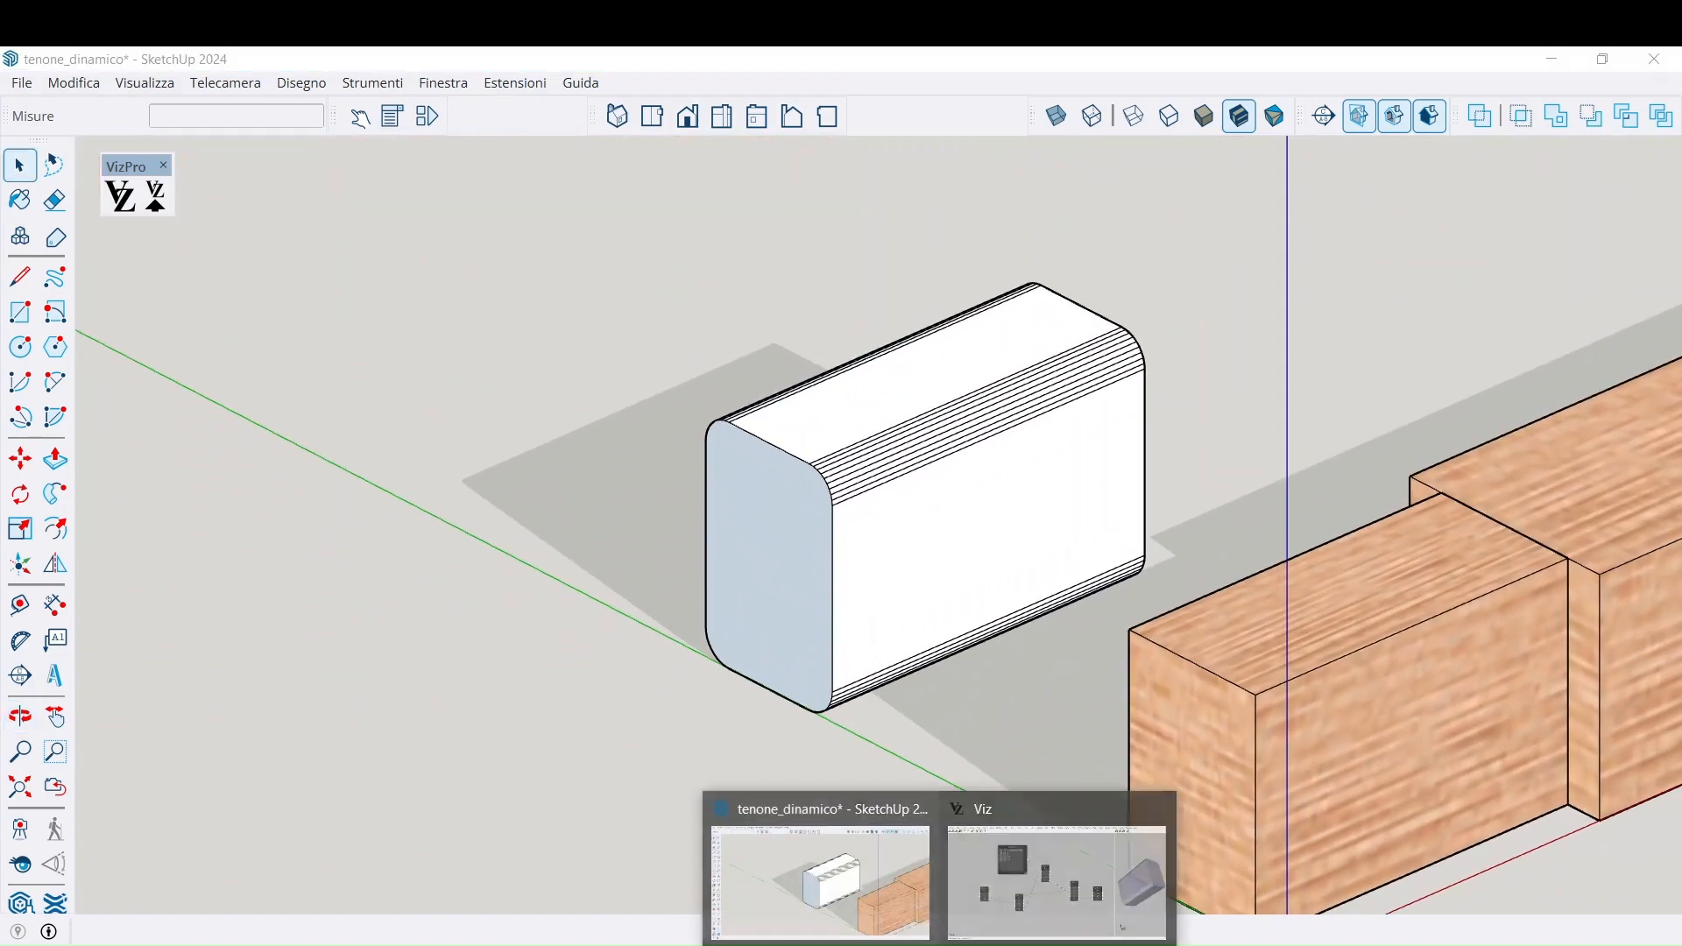
left_click(1027, 902)
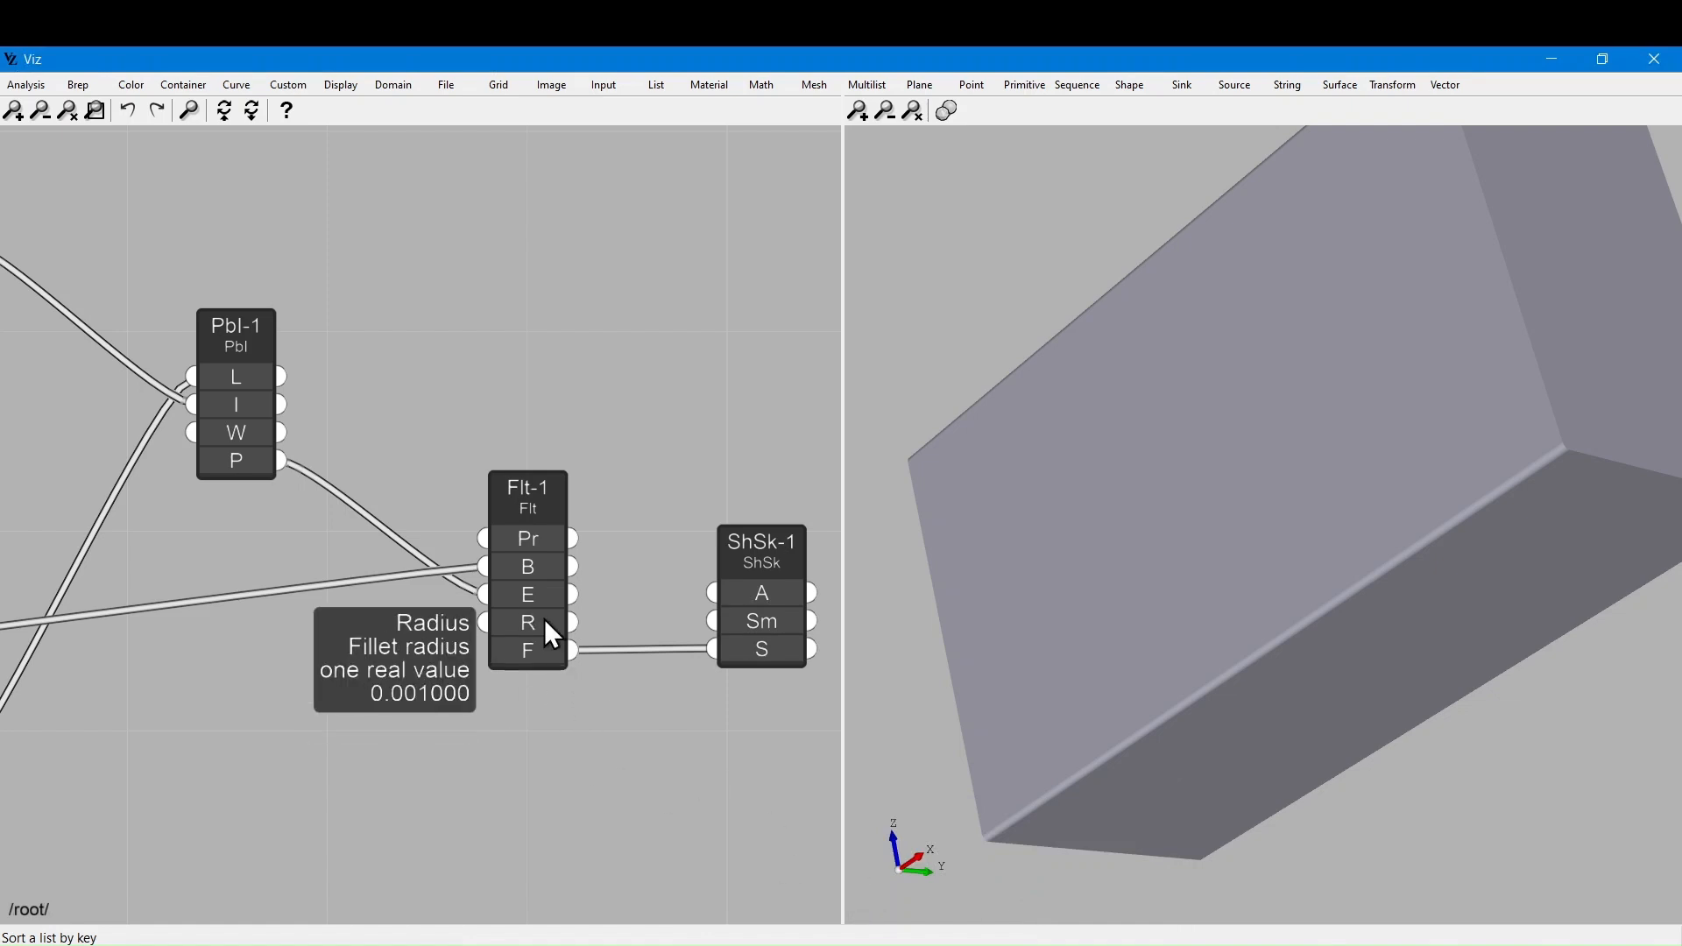
Increase Flt-1's fillet radius to 0.006, then minimize Viz to show SketchUp
scroll(543, 619, "down", 3)
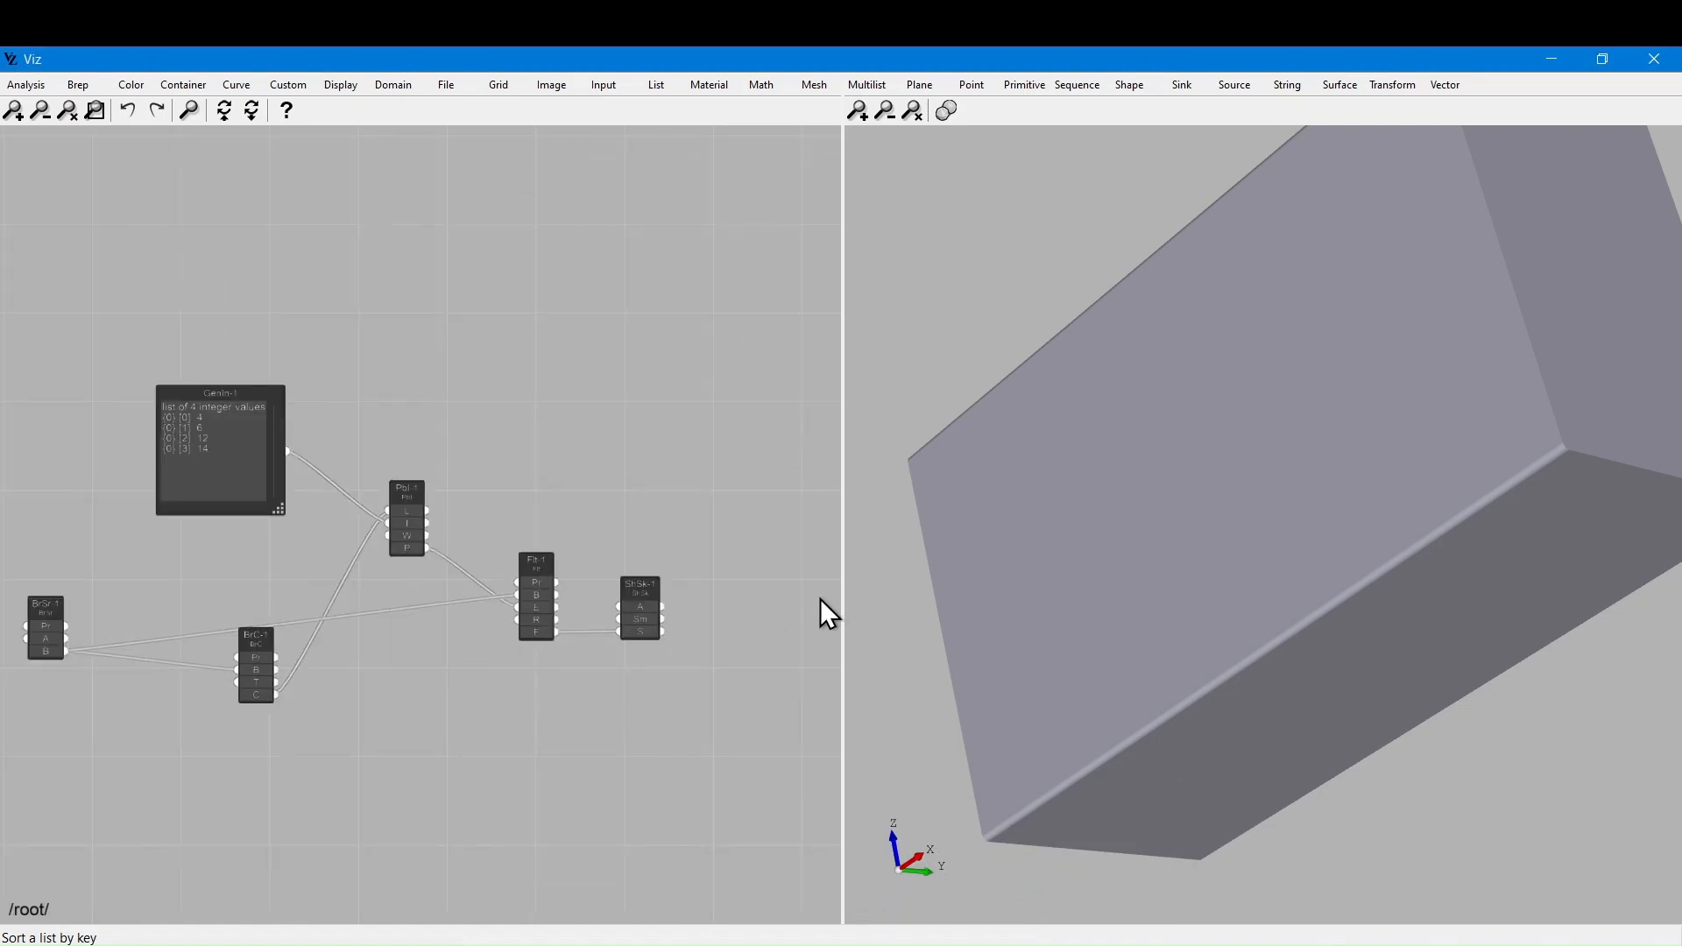
left_click_drag(1055, 615, 1058, 616)
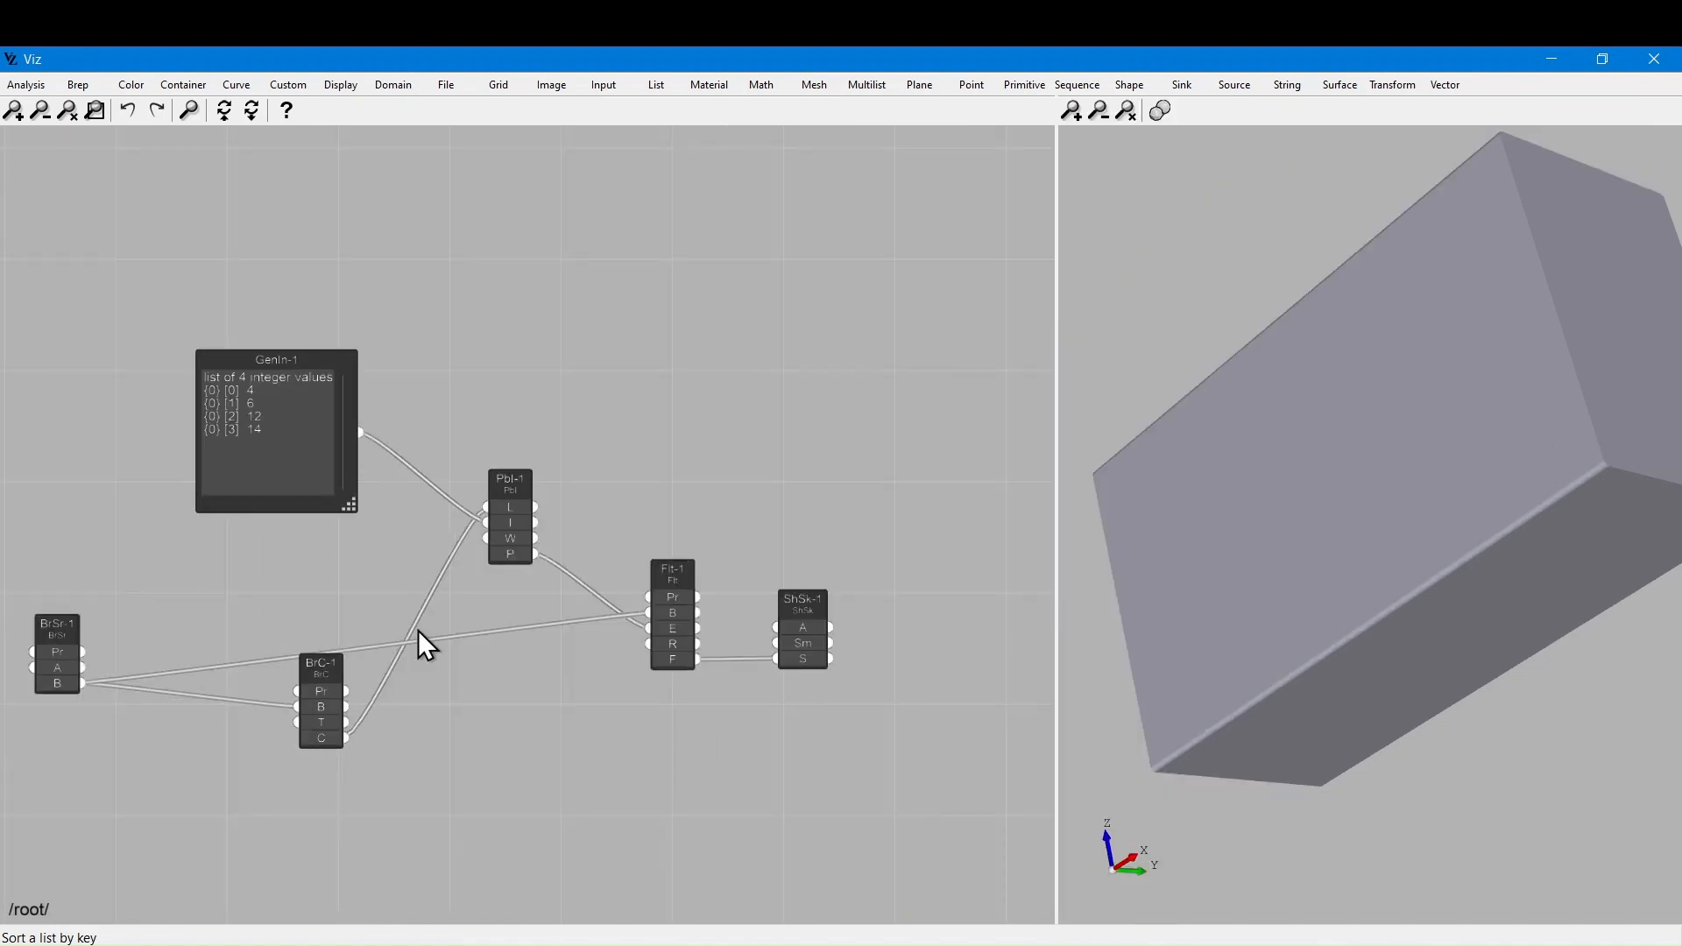
scroll(578, 617, "up", 3)
left_click(730, 657)
left_click(728, 656)
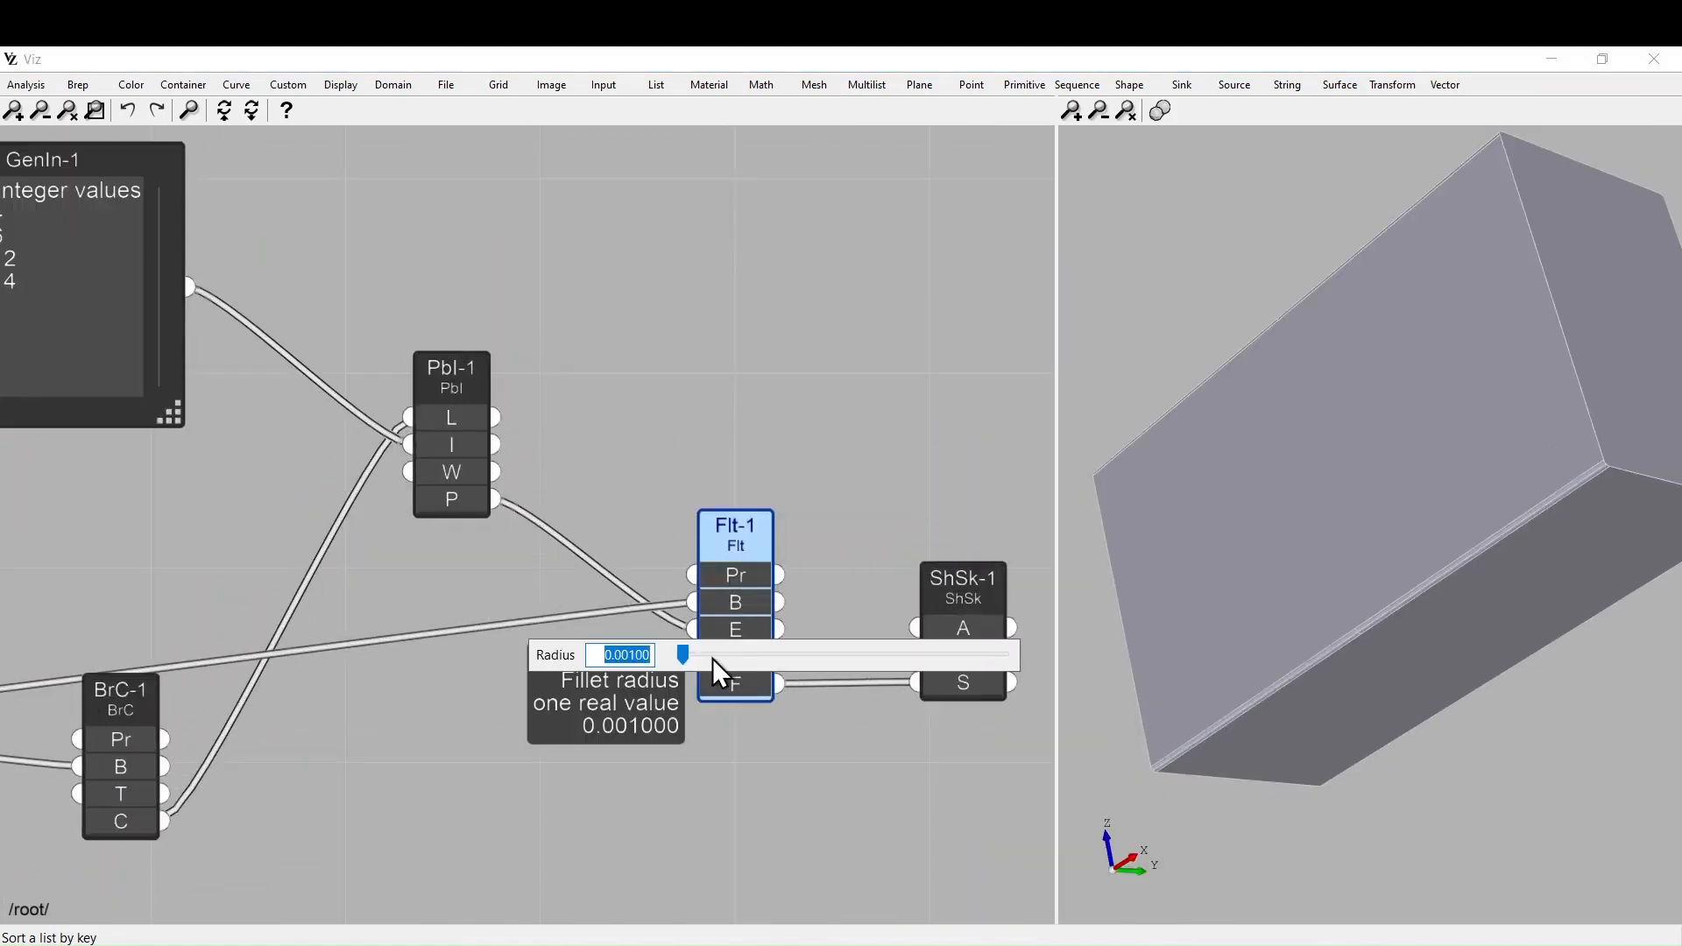
left_click(655, 664)
left_click(695, 785)
scroll(695, 784, "down", 3)
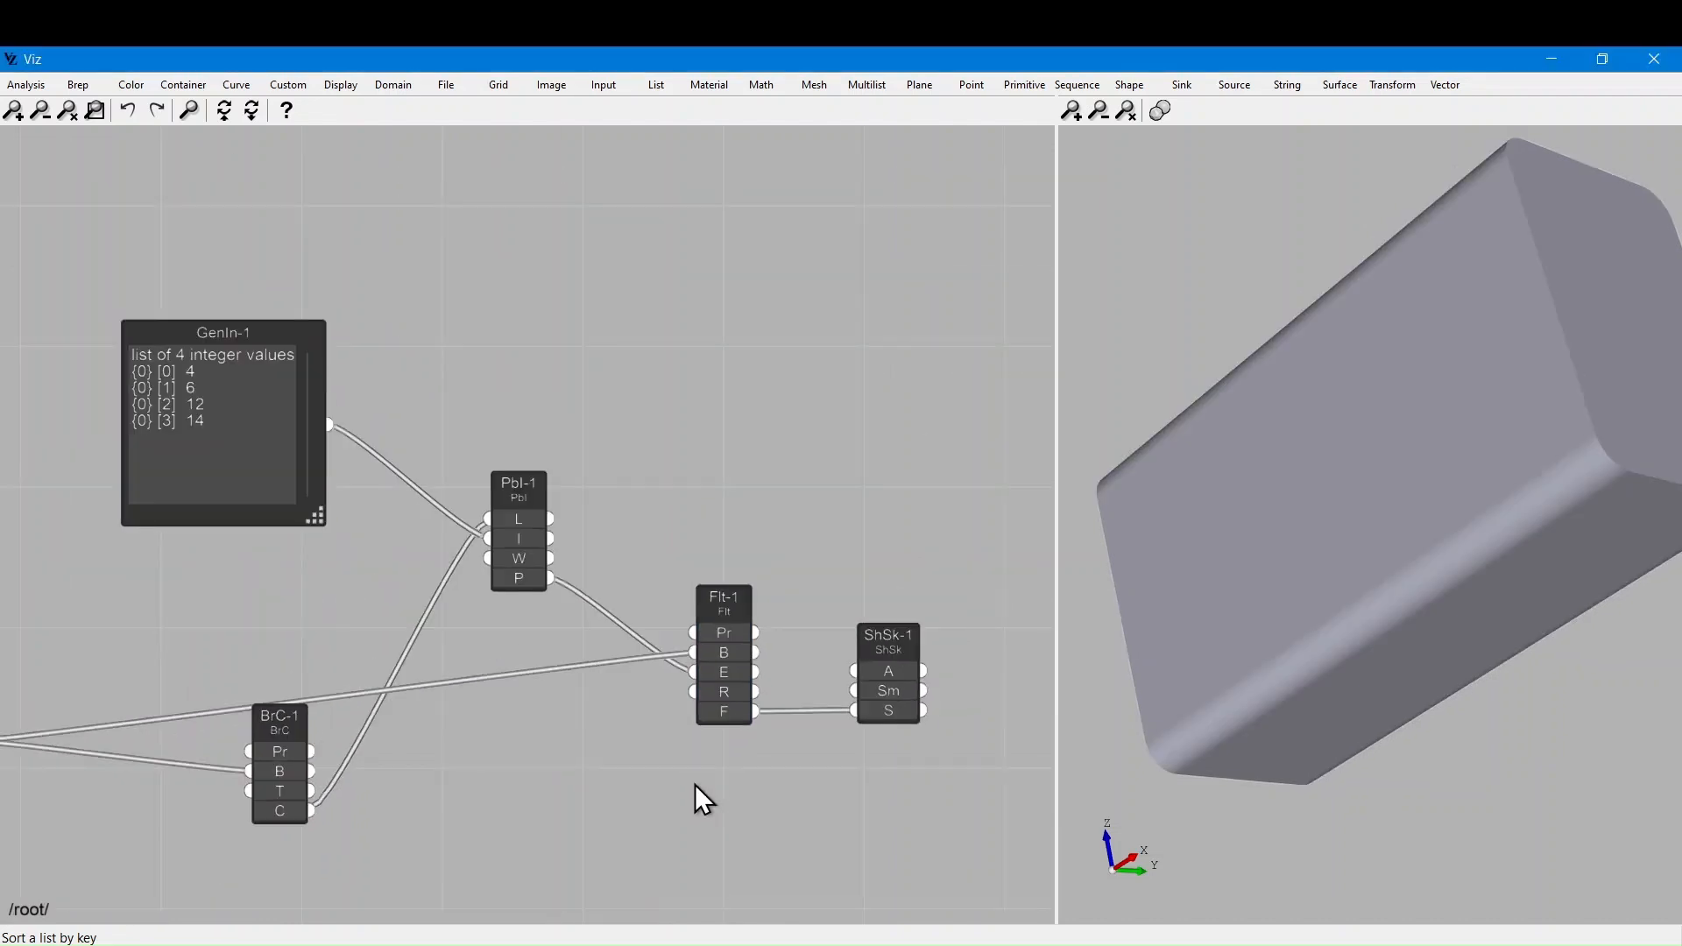
left_click(1559, 58)
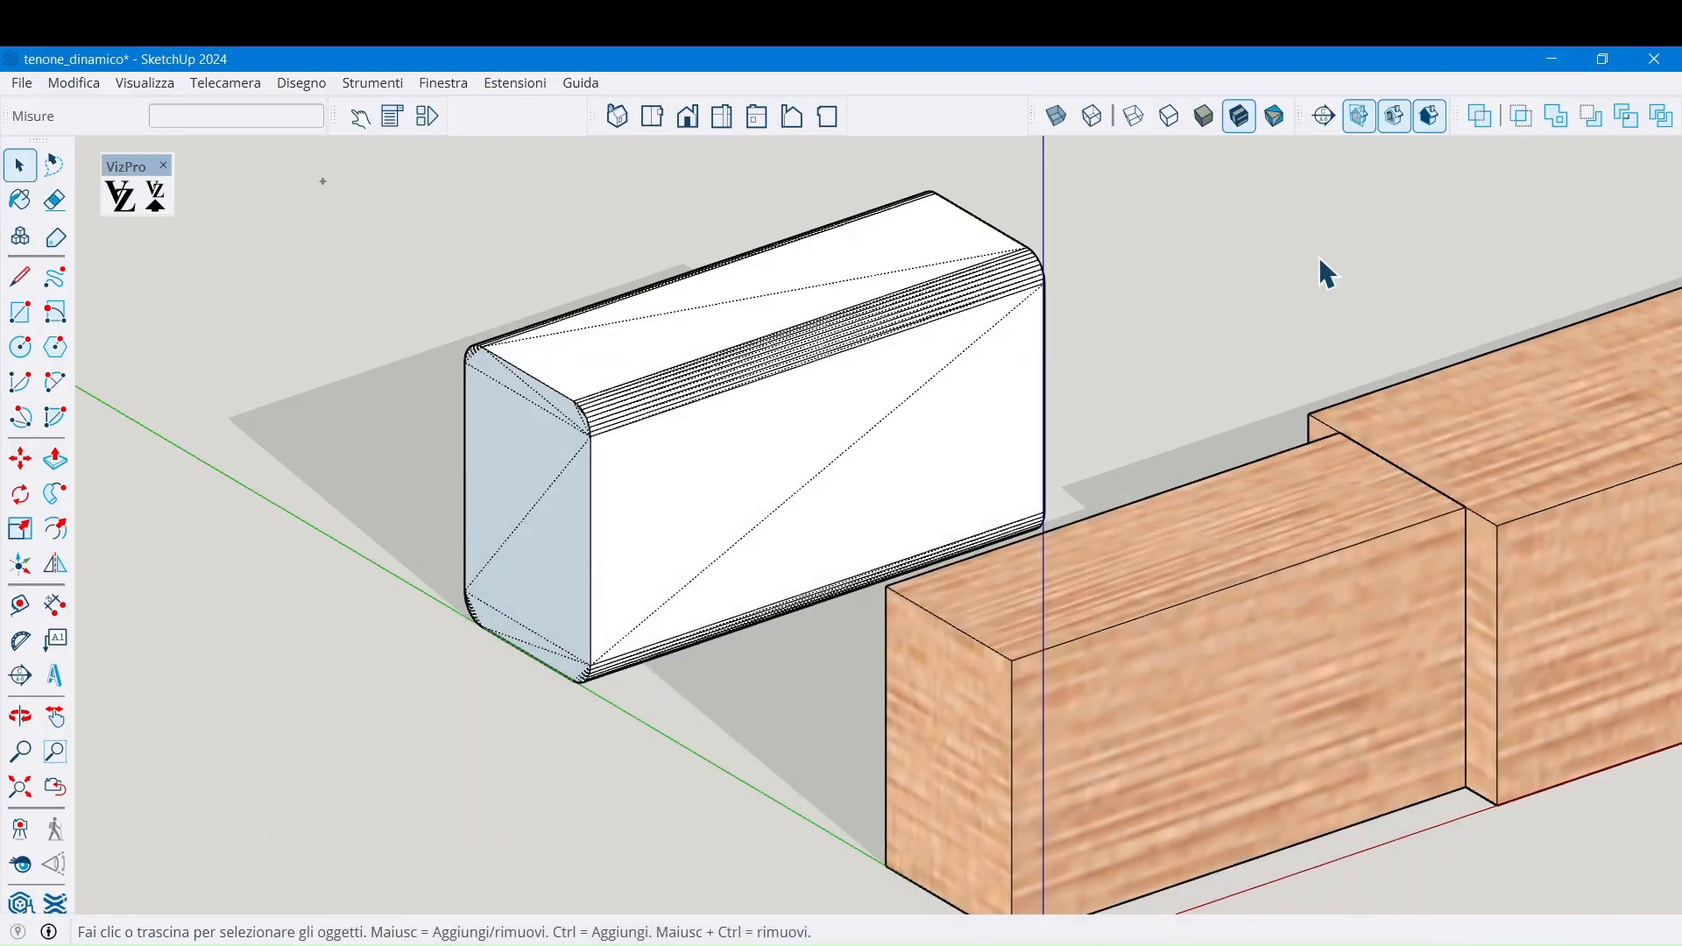
Orbit and zoom in on the rounded block's corner, briefly entering and leaving its edit context
middle_click_drag(521, 521, 806, 515)
scroll(630, 493, "up", 4)
mouse_move(619, 488)
middle_mouse_down()
mouse_move(758, 477)
mouse_move(627, 473)
middle_mouse_up()
scroll(627, 473, "up", 3)
double_click(649, 496)
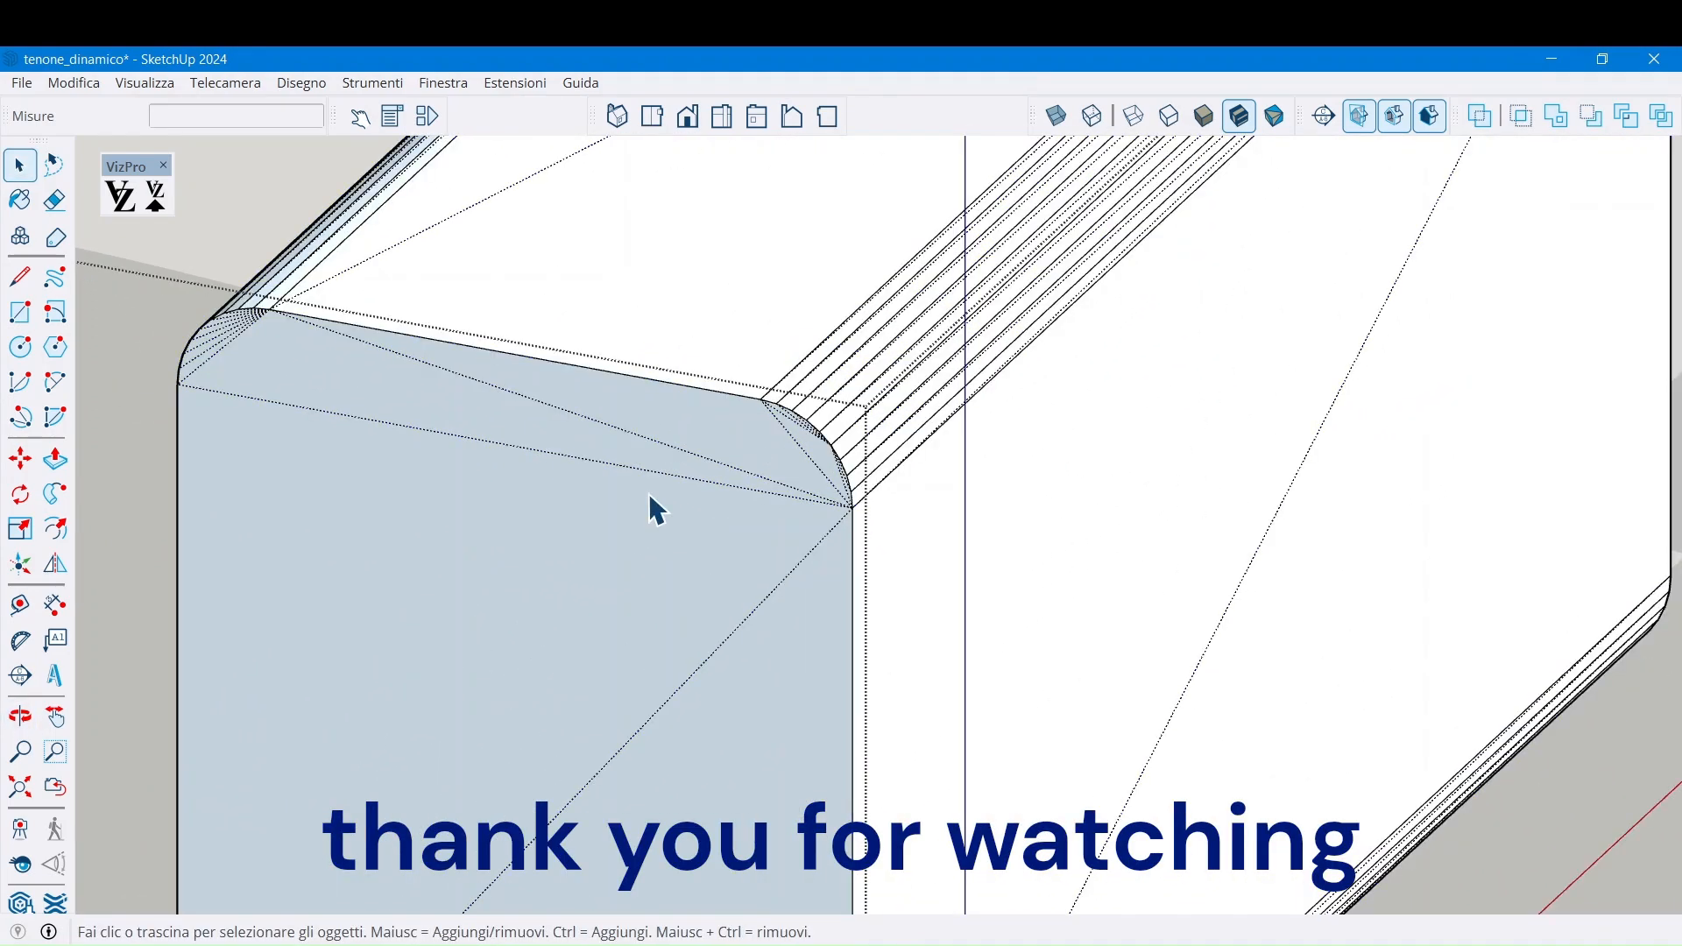
left_click(1574, 830)
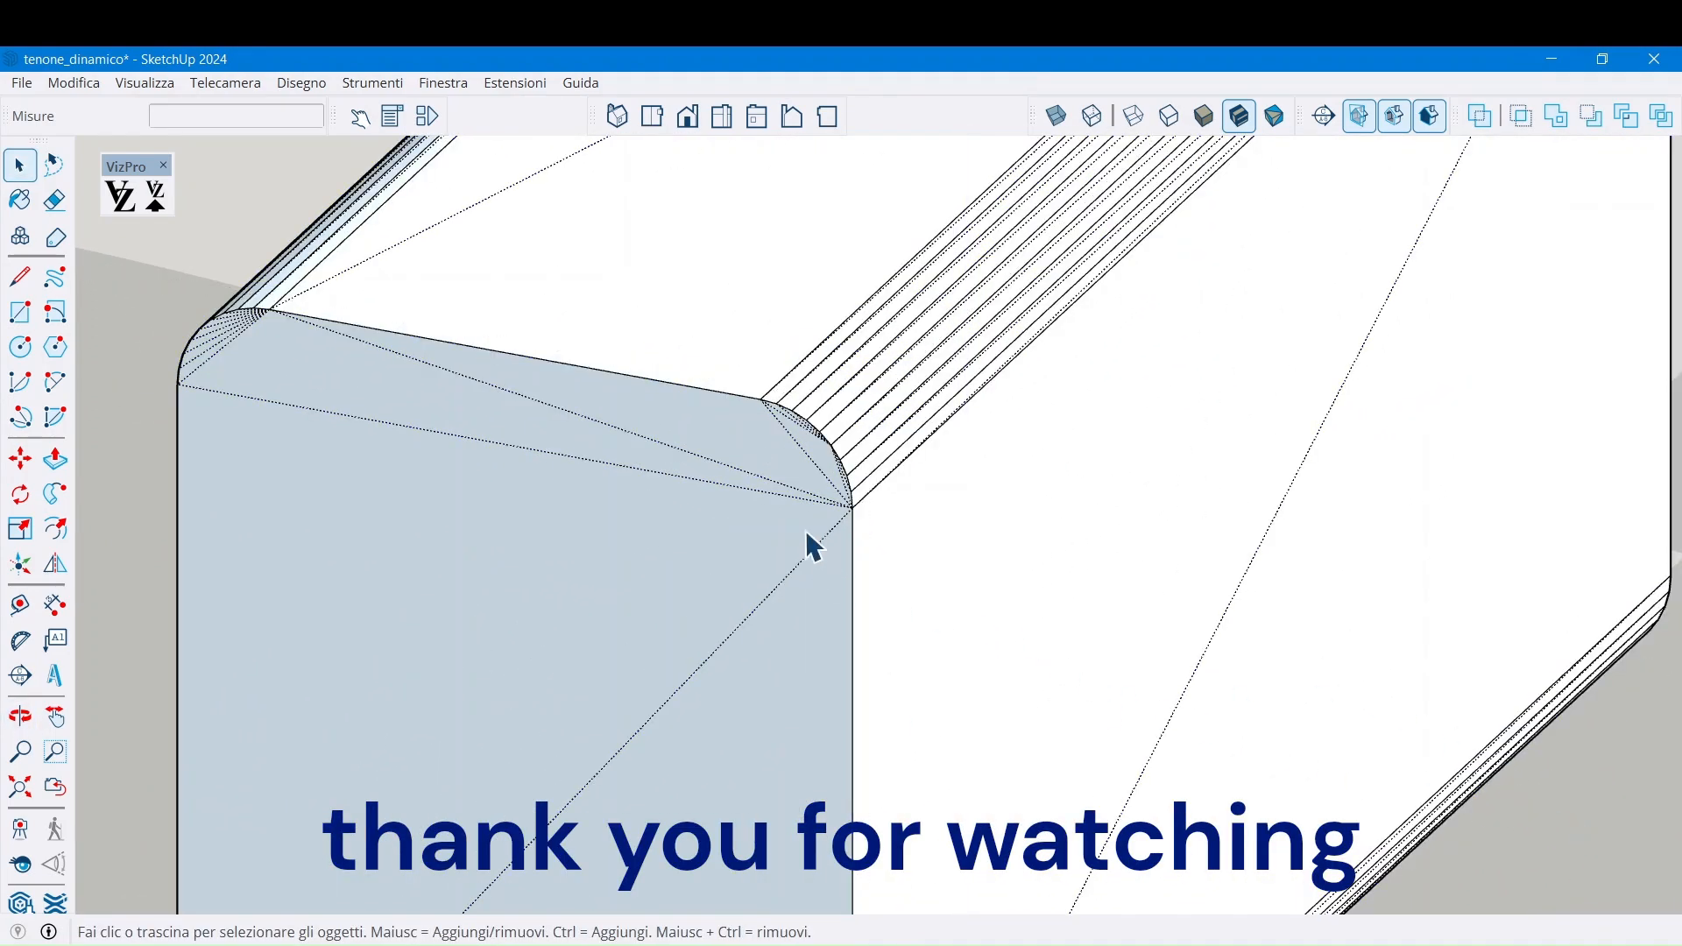
Draw a 6 mm vertical line down the end face from the fillet's start point
key("l")
scroll(793, 412, "up", 2)
left_click(748, 387)
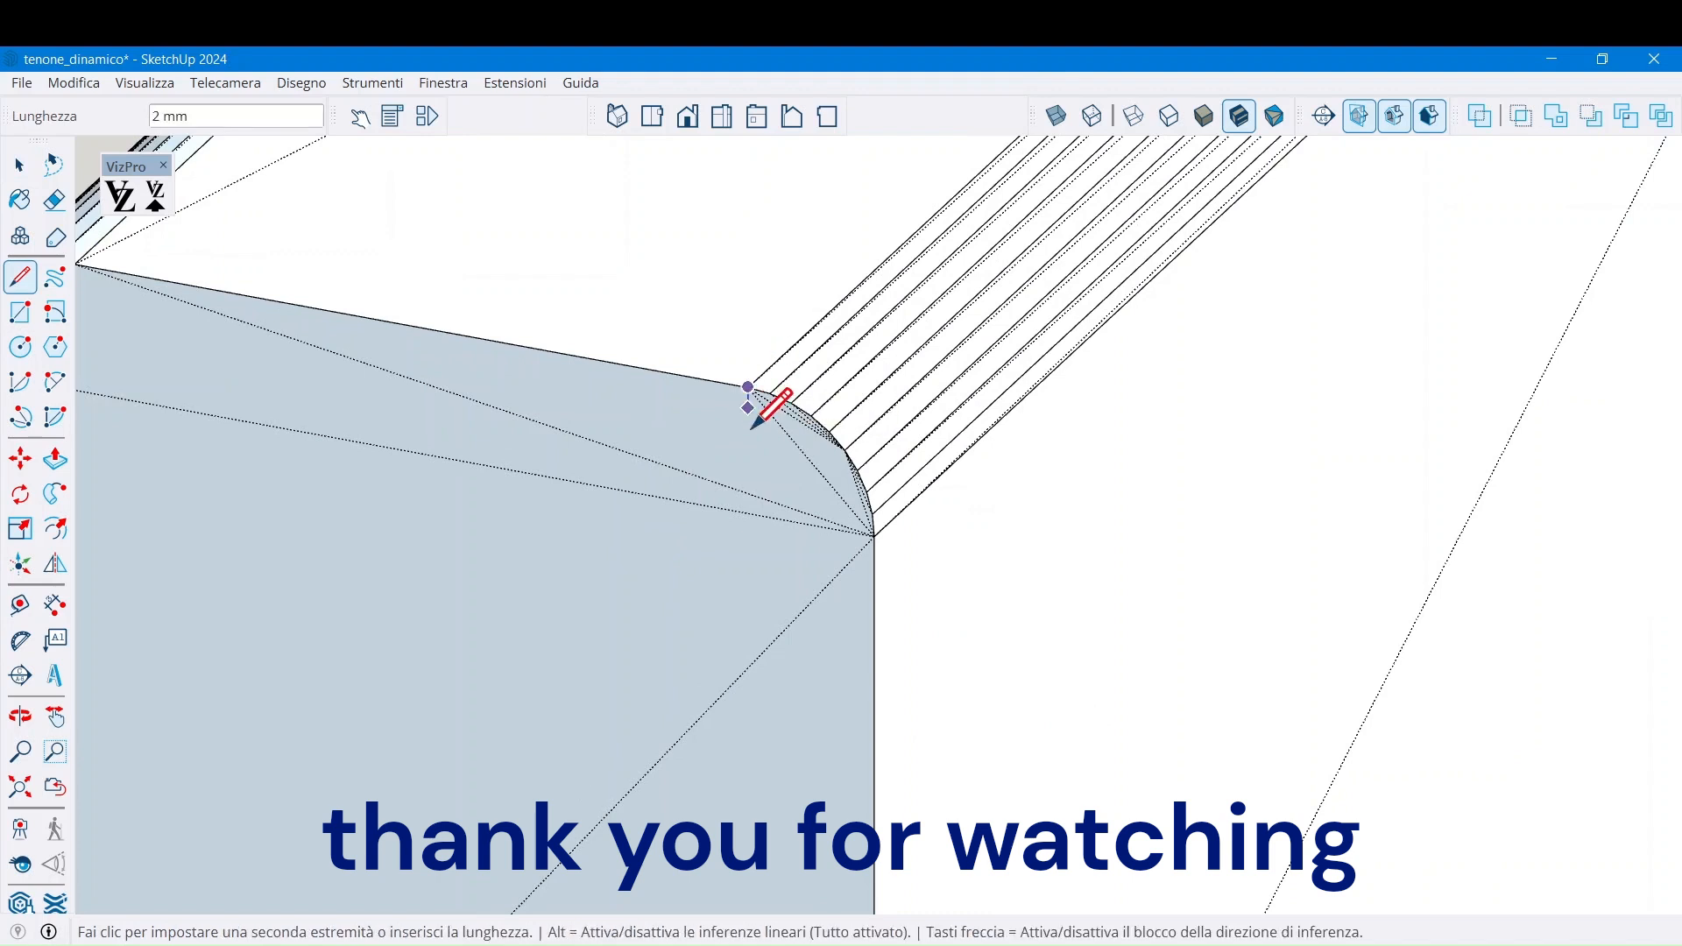
left_click(748, 512)
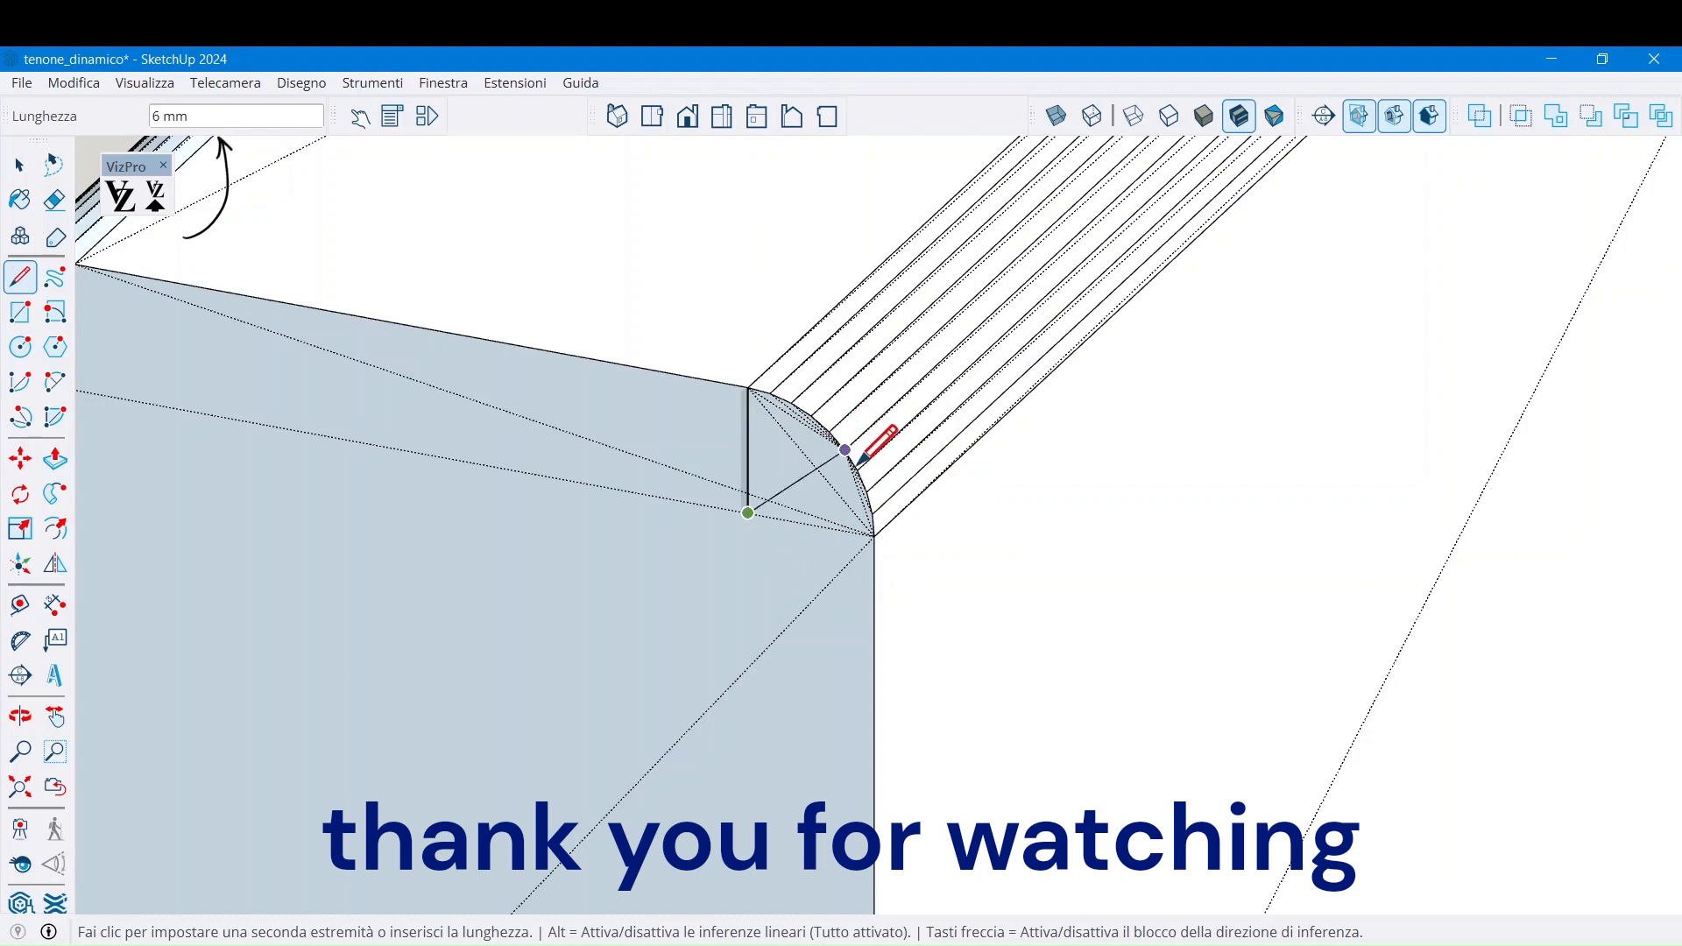
key("space")
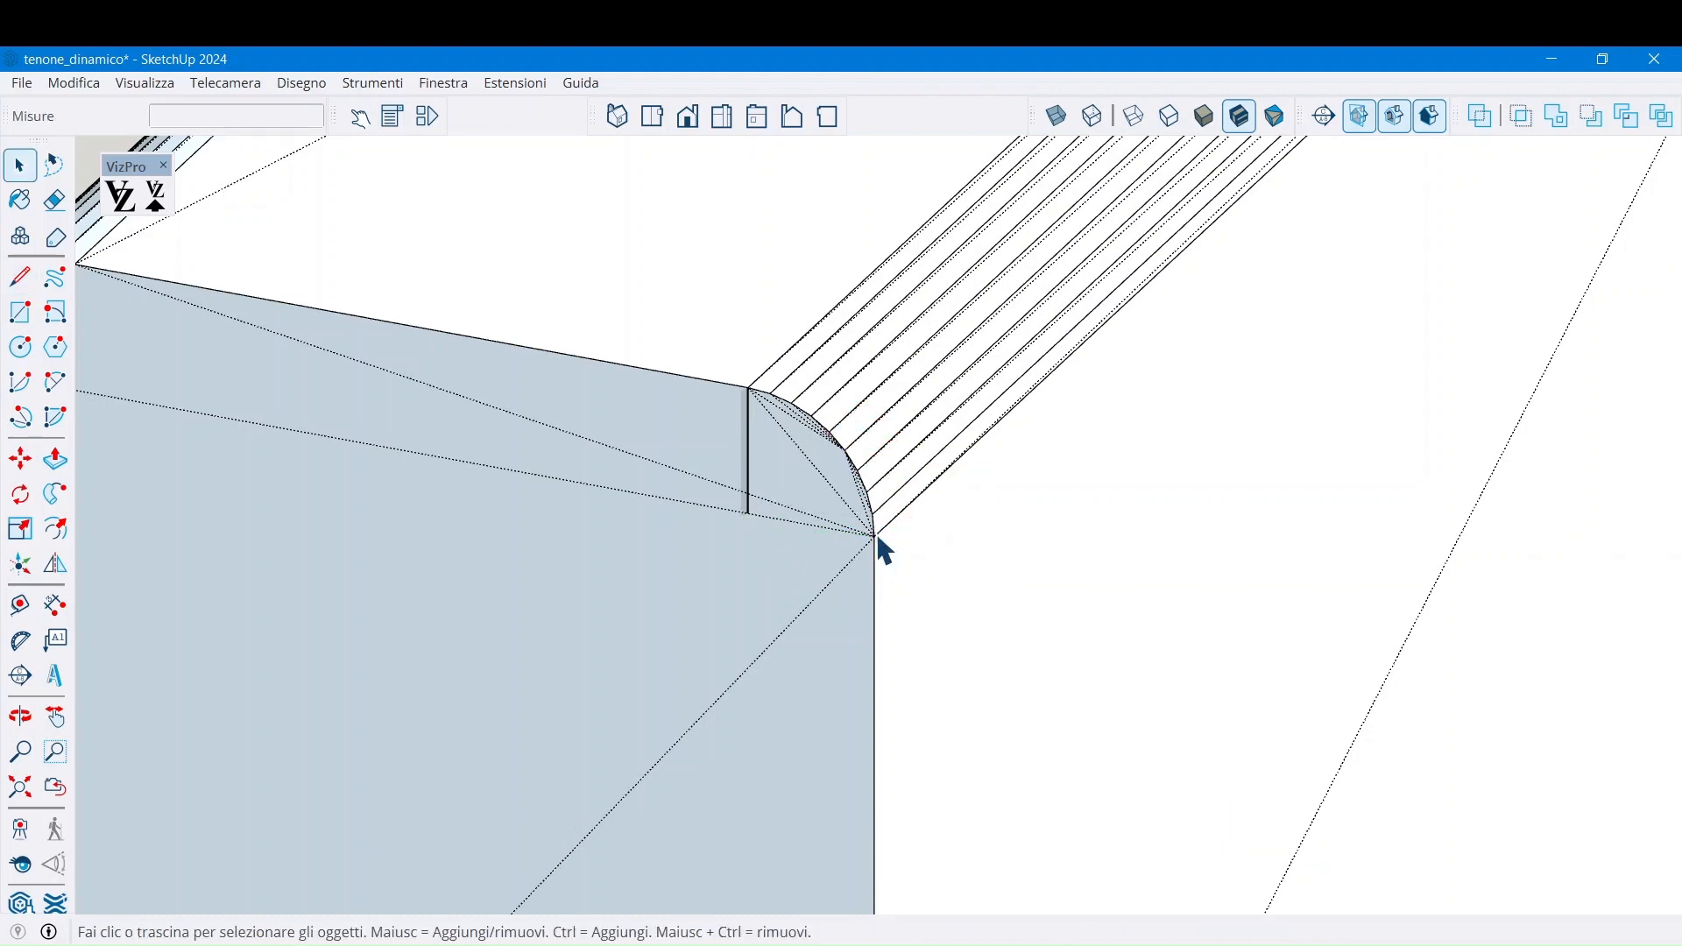